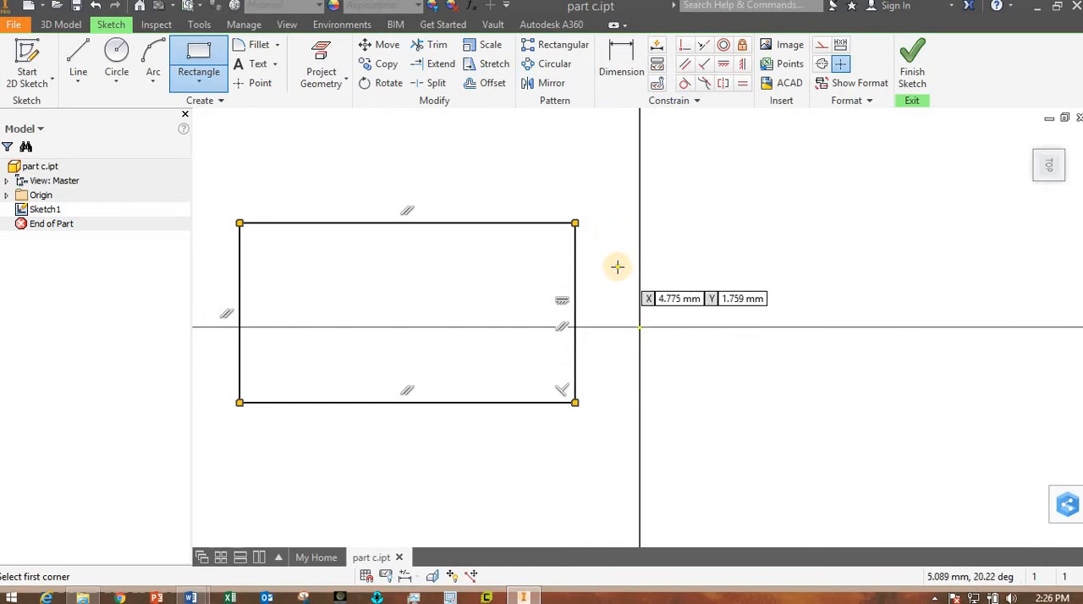
- Constrain the midpoint of the rectangle's right edge coincident with the sketch origin
{"action": "key", "text": "Escape"}
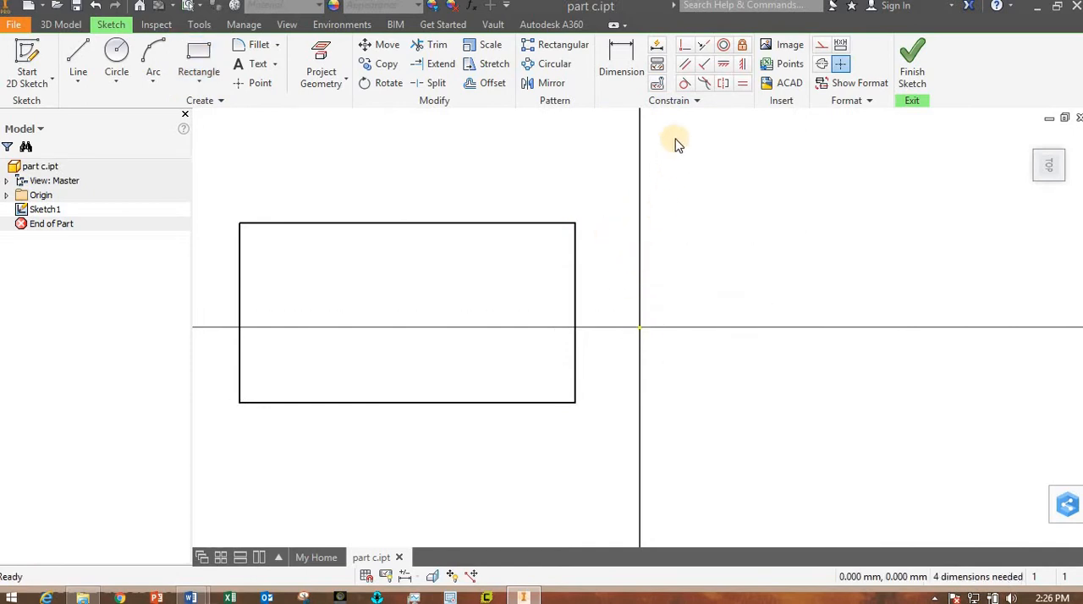
{"action": "left_click", "coordinate": [685, 45]}
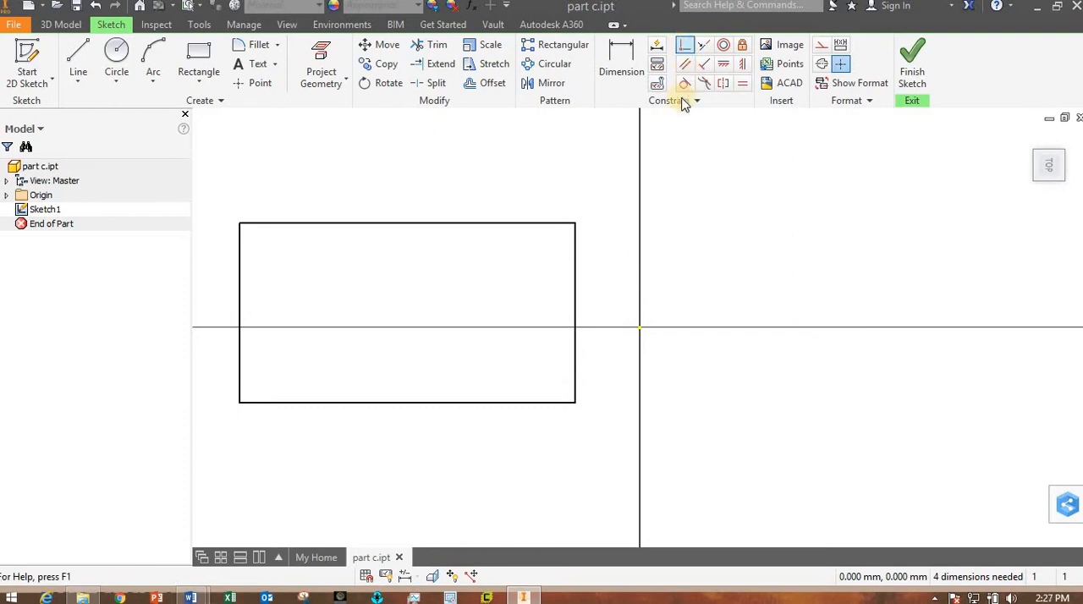
{"action": "left_click", "coordinate": [576, 312]}
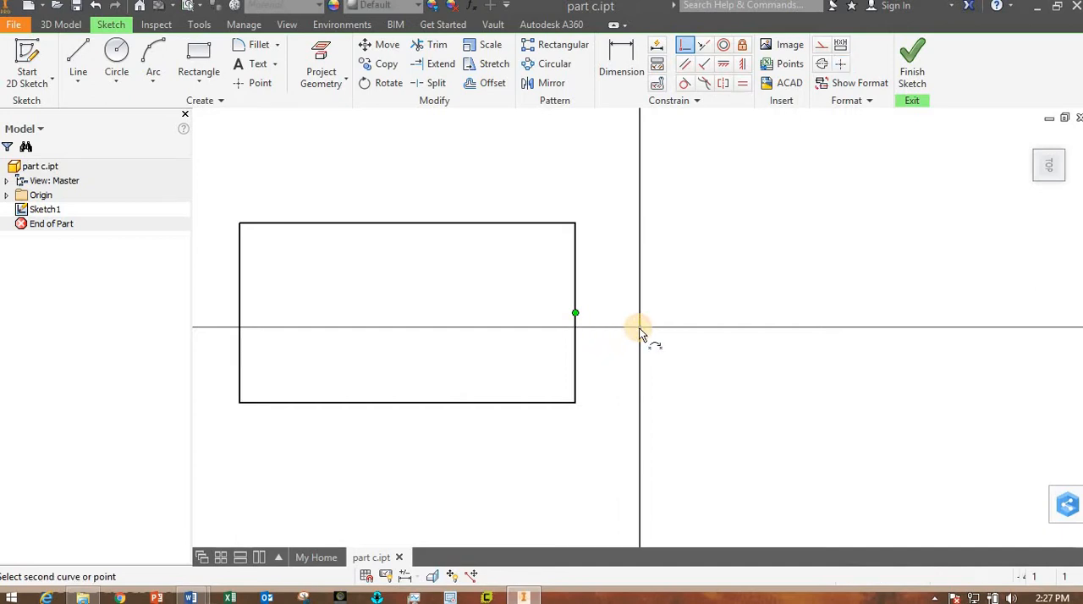
{"action": "left_click", "coordinate": [638, 327]}
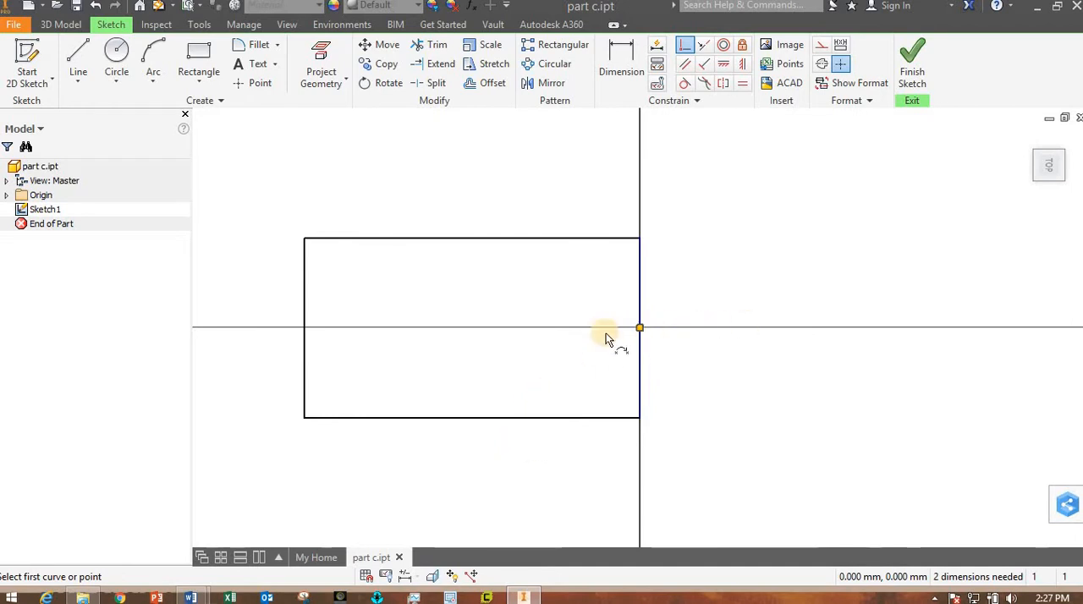
{"action": "key", "text": "Escape"}
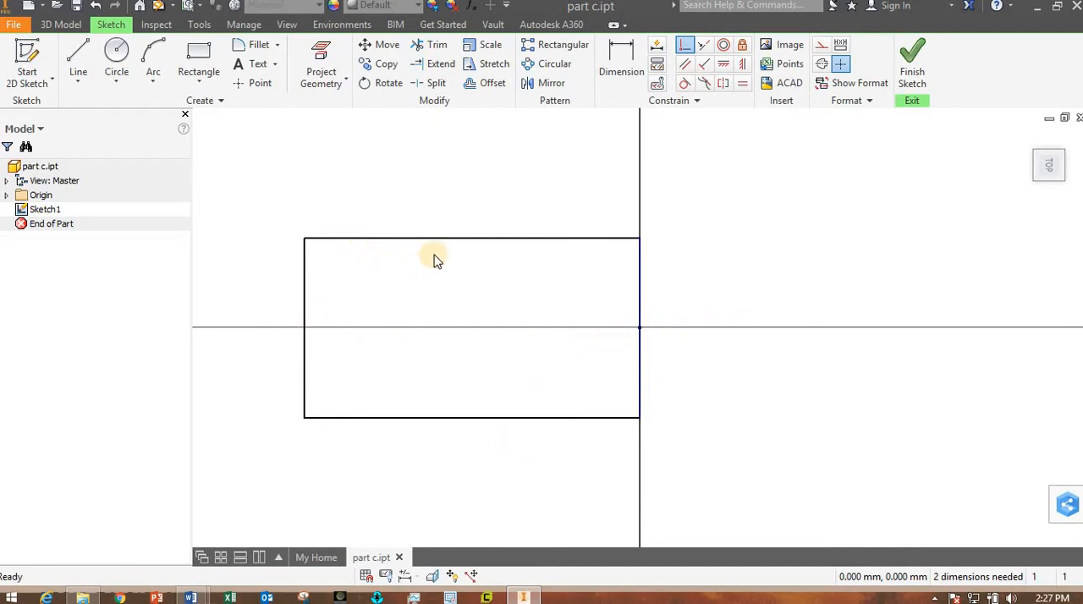
- Test the constraint by moving the rectangle's upper edge to vary its height about the origin
{"action": "left_click_drag", "start_coordinate": [443, 278], "coordinate": [435, 380]}
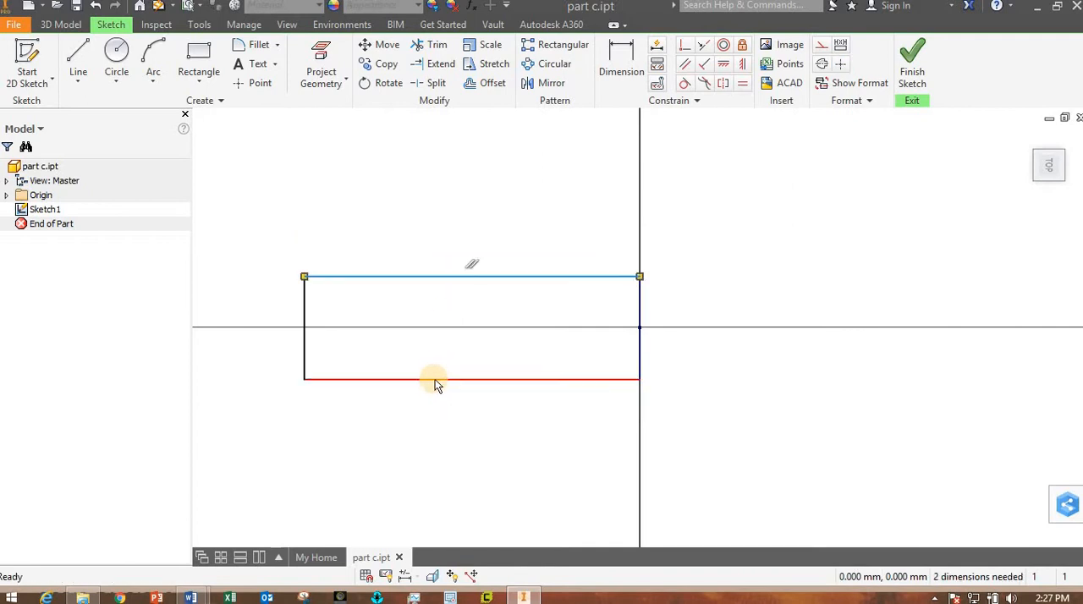
{"action": "left_click_drag", "start_coordinate": [469, 275], "coordinate": [438, 330]}
{"action": "left_click_drag", "start_coordinate": [551, 331], "coordinate": [561, 329]}
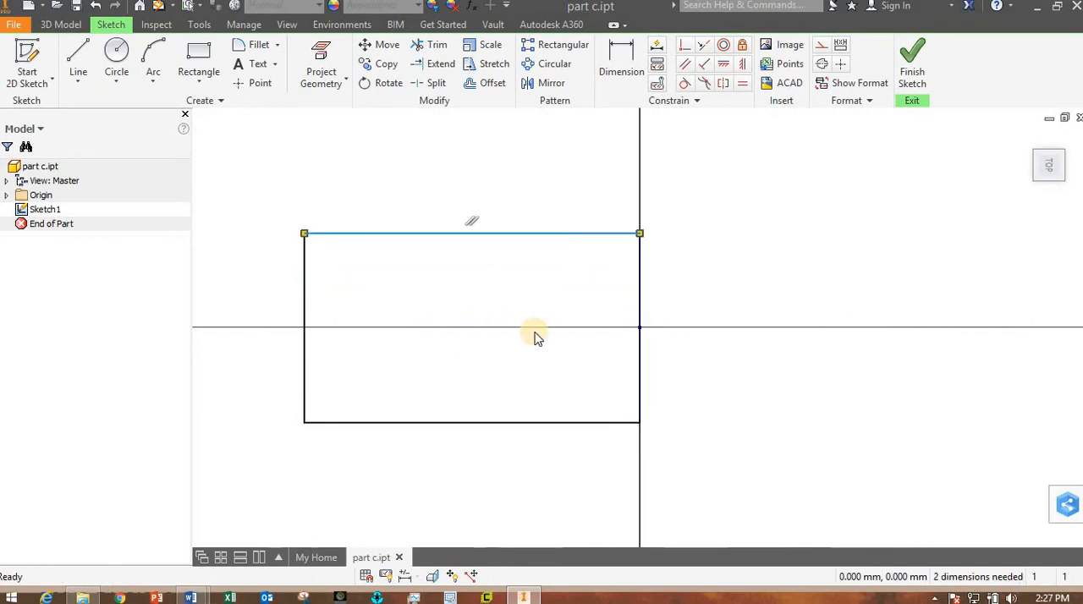
{"action": "left_click", "coordinate": [829, 240]}
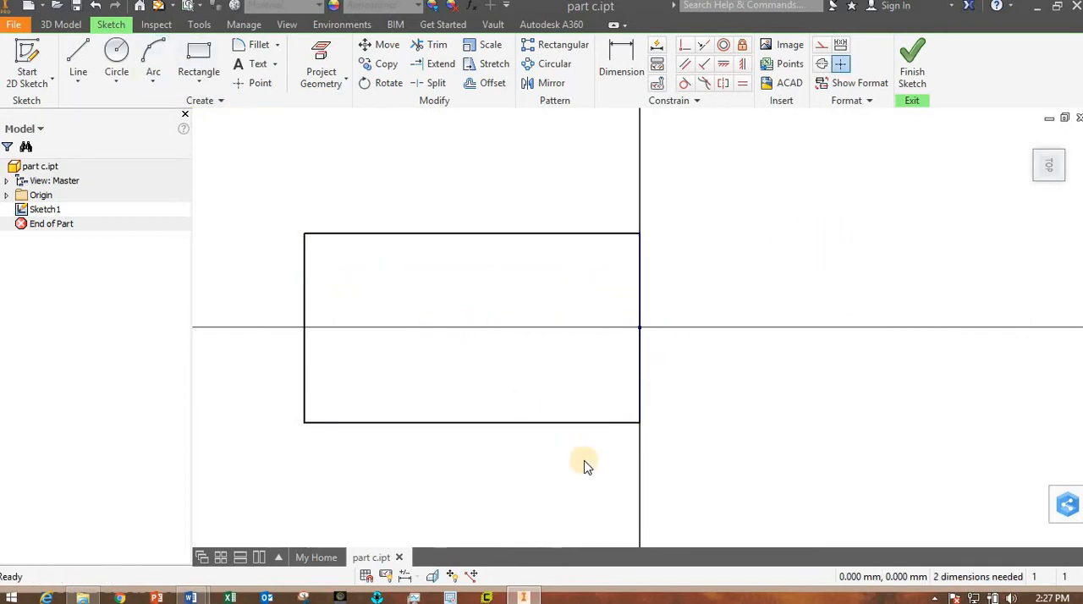
- Draw a circle about 14.9 mm in diameter, centred on the midpoint of the rectangle's left edge and passing through its upper-left corner
{"action": "scroll", "coordinate": [583, 462], "scroll_direction": "down", "scroll_amount": 3}
{"action": "middle_click_drag", "start_coordinate": [601, 409], "coordinate": [692, 338]}
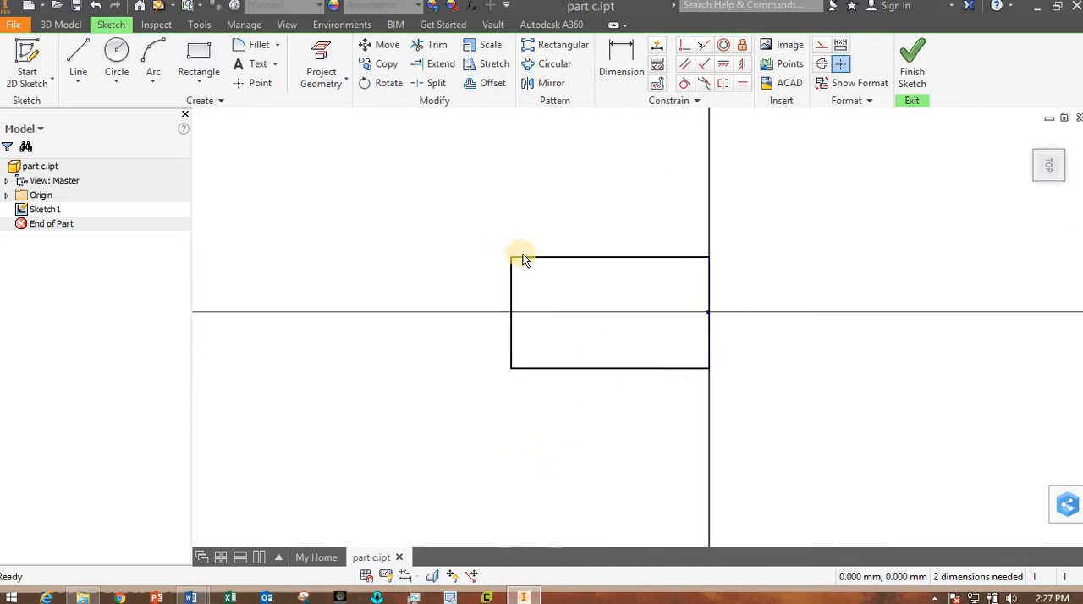
{"action": "left_click", "coordinate": [116, 53]}
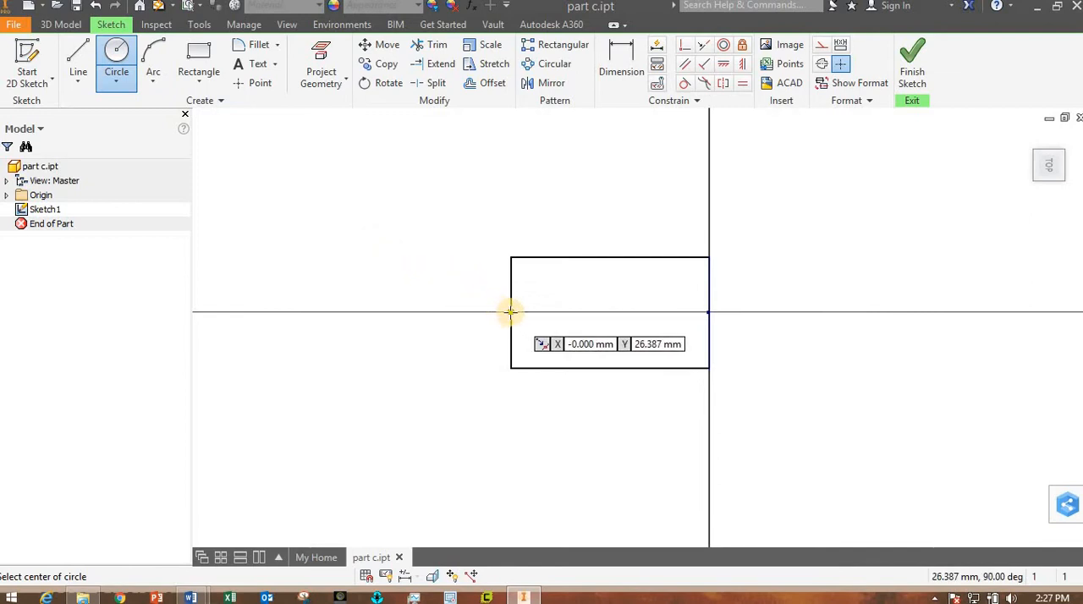
{"action": "scroll", "coordinate": [511, 313], "scroll_direction": "up", "scroll_amount": 3}
{"action": "scroll", "coordinate": [511, 312], "scroll_direction": "down", "scroll_amount": 3}
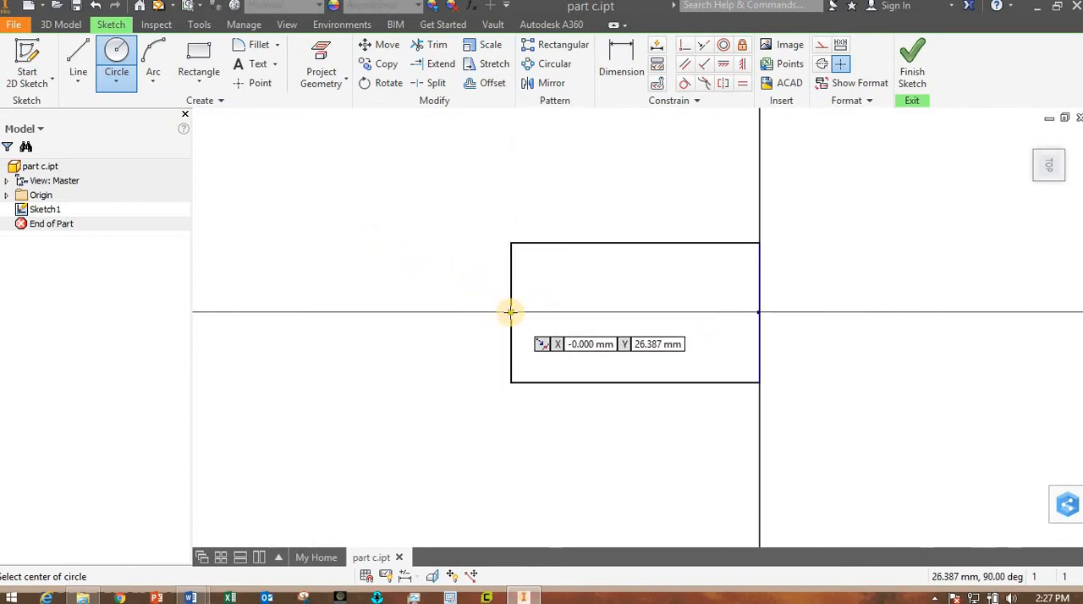
{"action": "left_click", "coordinate": [511, 312]}
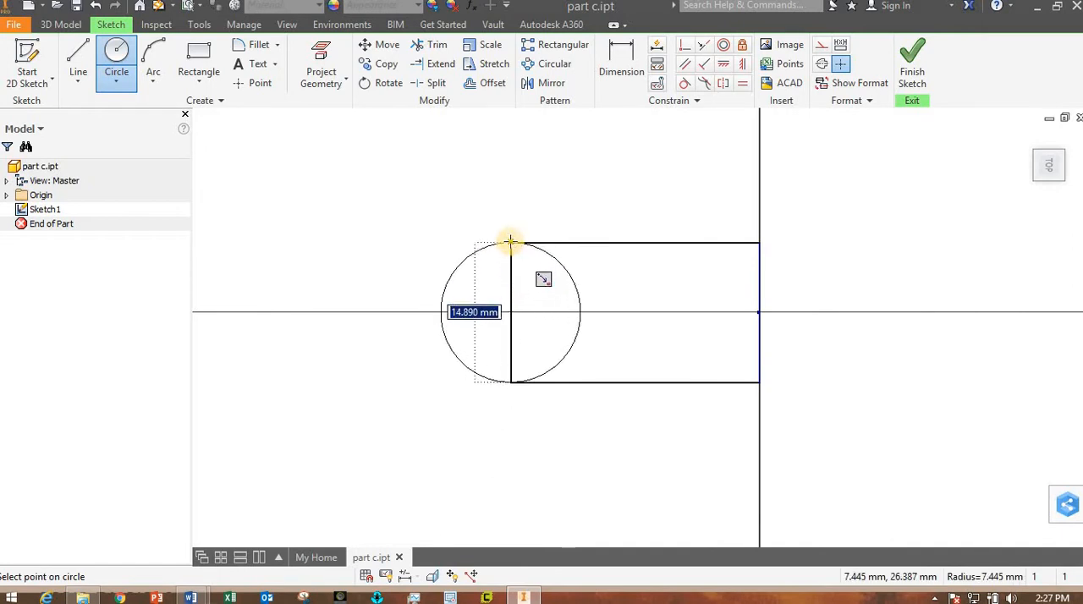
{"action": "scroll", "coordinate": [511, 242], "scroll_direction": "up", "scroll_amount": 3}
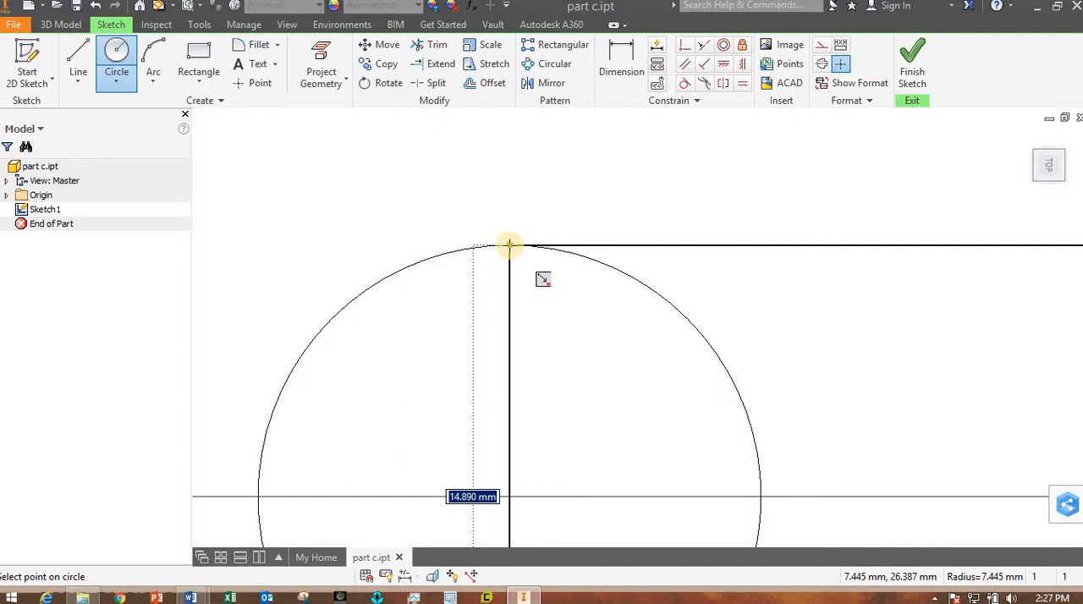
{"action": "left_click", "coordinate": [509, 245]}
{"action": "scroll", "coordinate": [581, 363], "scroll_direction": "down", "scroll_amount": 4}
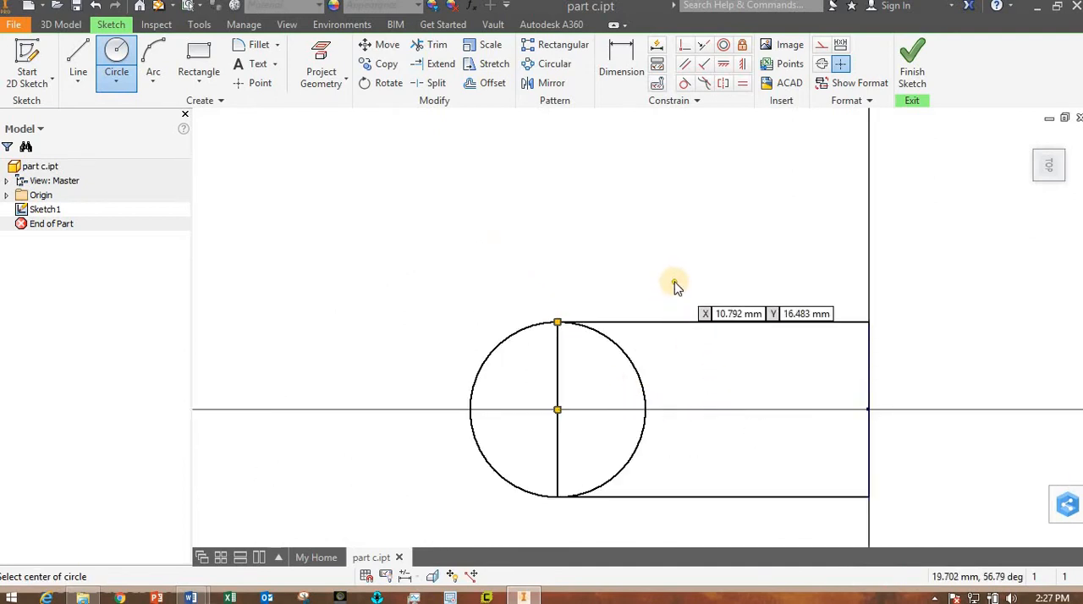
{"action": "key", "text": "Escape"}
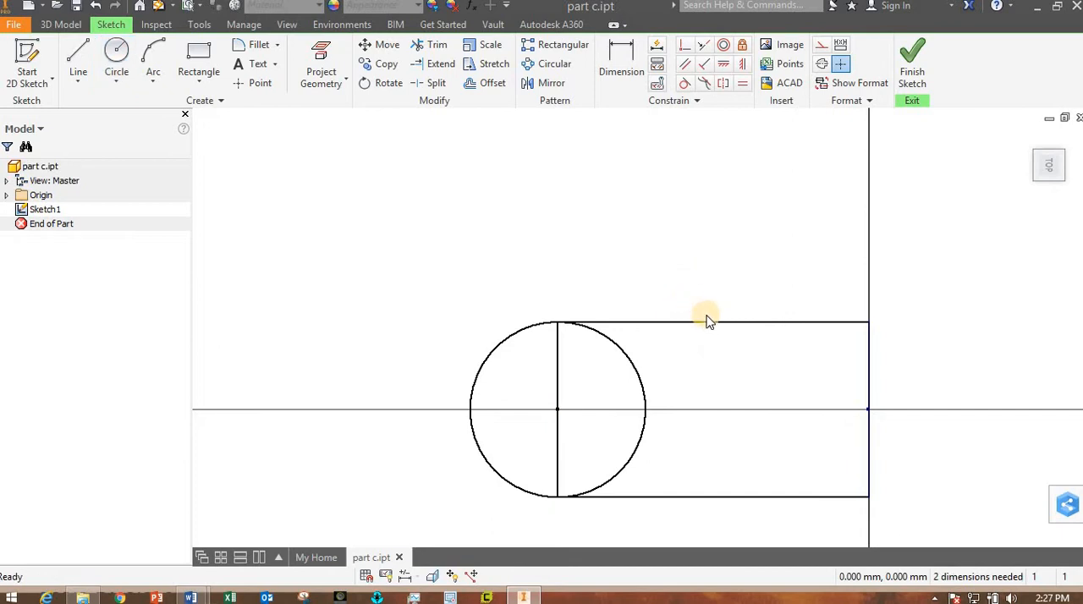
- Dimension the circle's diameter as 44 mm
{"action": "left_click_drag", "start_coordinate": [709, 322], "coordinate": [694, 302]}
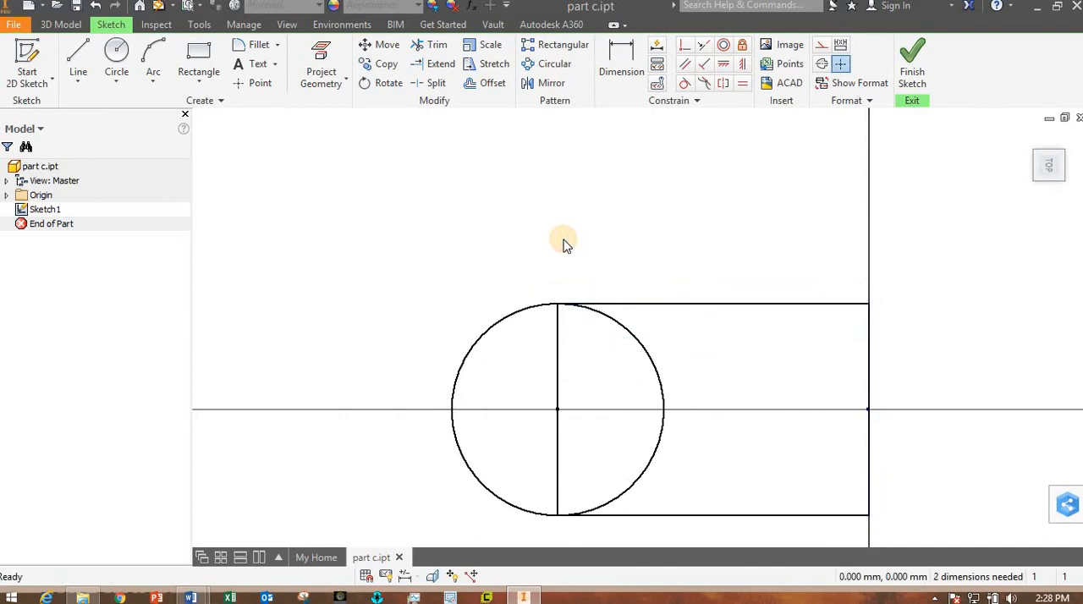
{"action": "left_click", "coordinate": [621, 61]}
{"action": "left_click", "coordinate": [495, 327]}
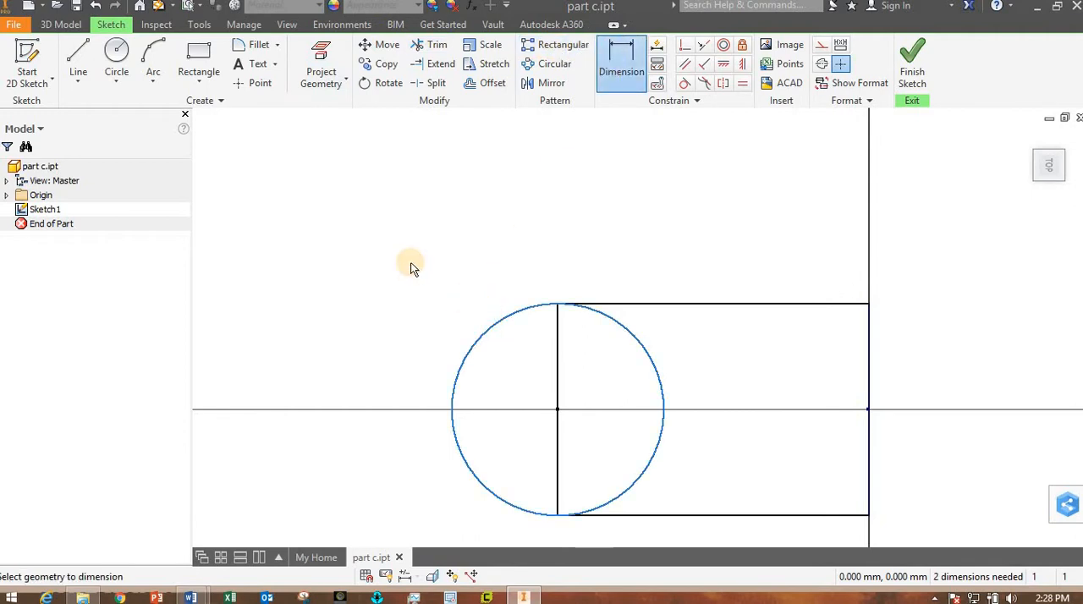
{"action": "left_click", "coordinate": [409, 261]}
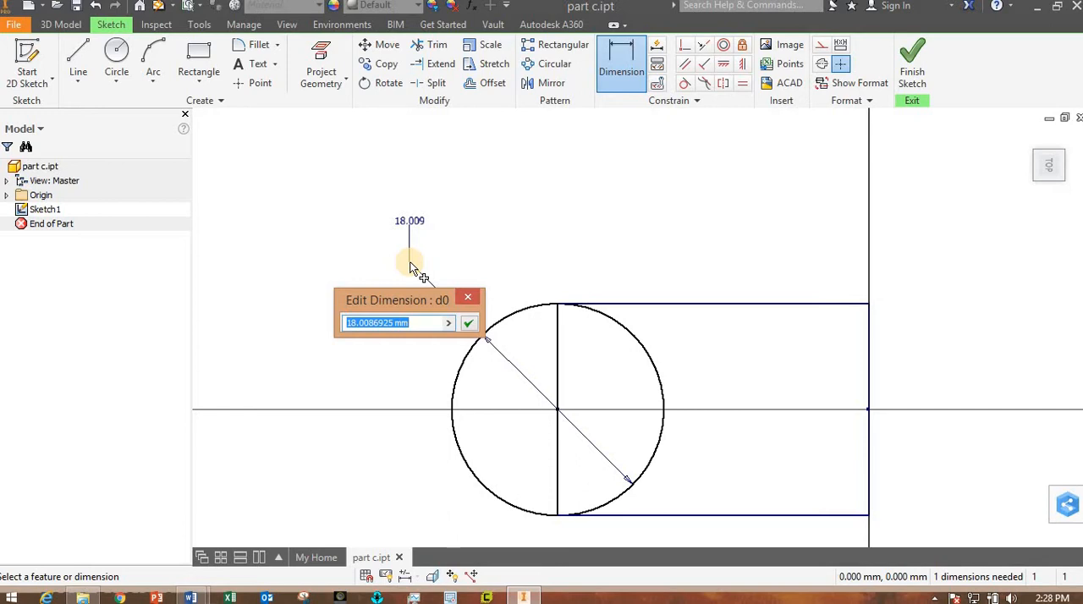
{"action": "type", "text": "44"}
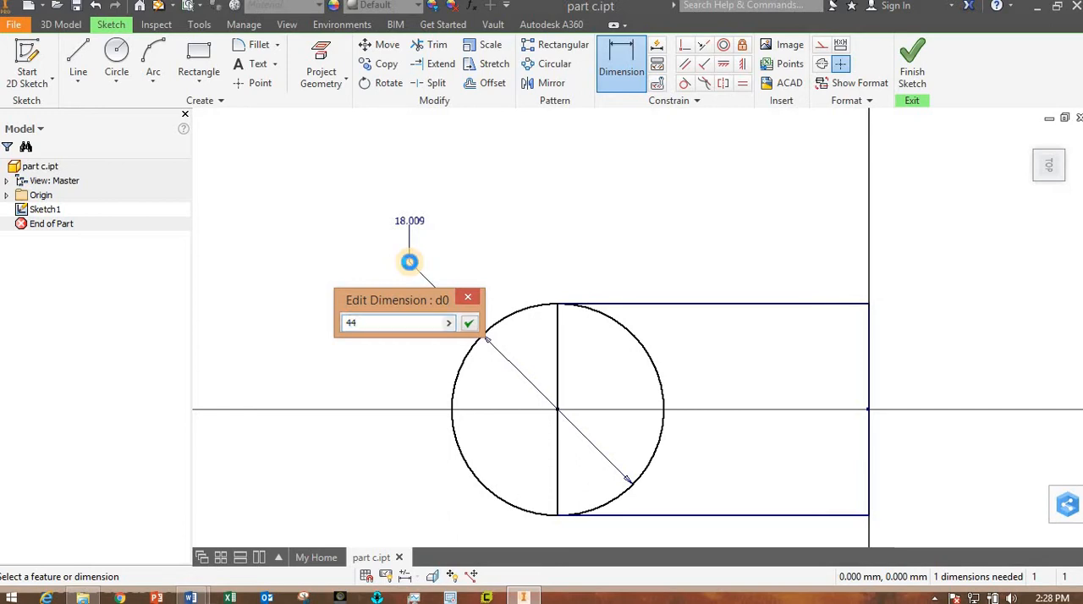
{"action": "key", "text": "Return"}
- Dimension the distance from the rectangle's left edge to the origin as 96 mm and finish the sketch
{"action": "scroll", "coordinate": [449, 326], "scroll_direction": "down", "scroll_amount": 5}
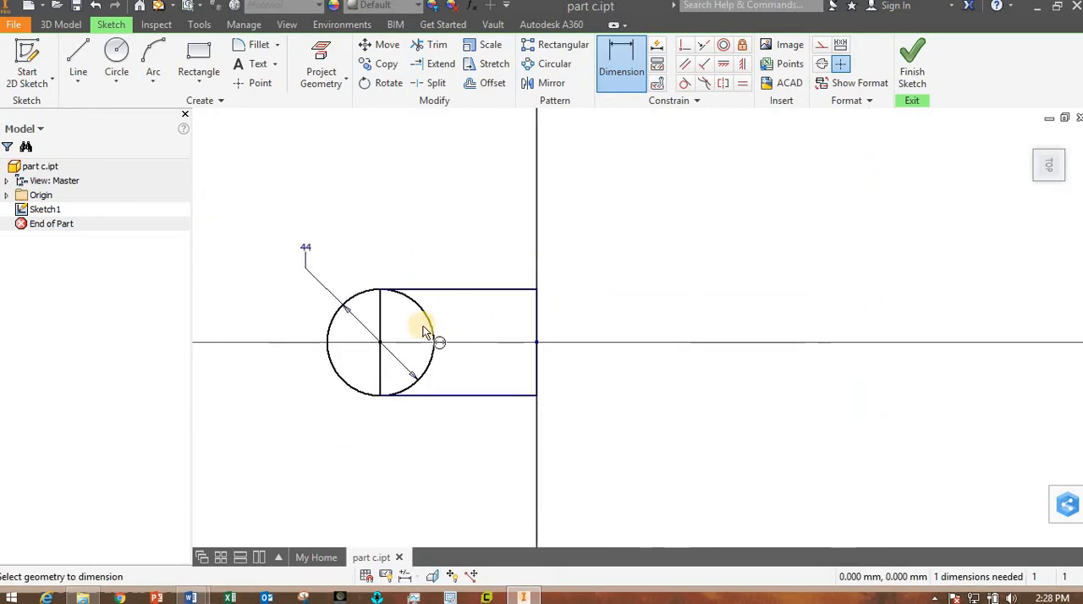
{"action": "left_click", "coordinate": [381, 330]}
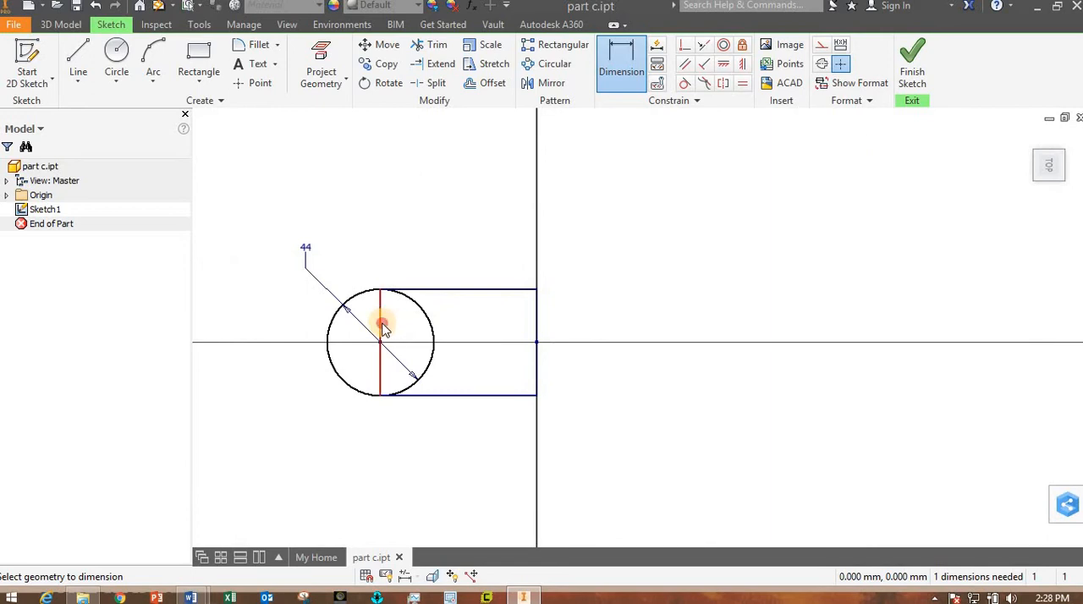
{"action": "left_click", "coordinate": [538, 344]}
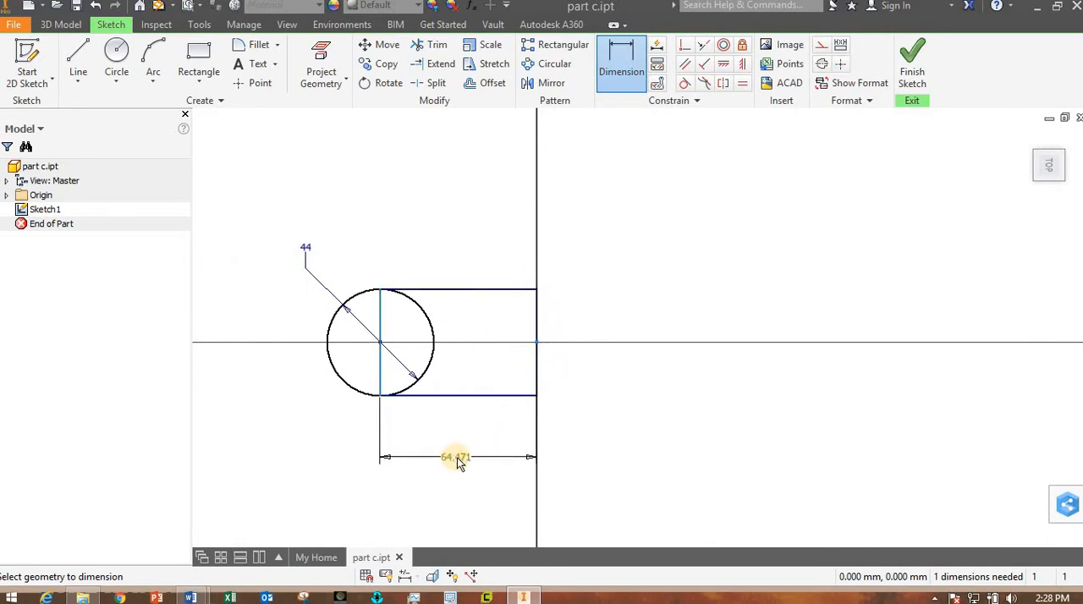
{"action": "left_click", "coordinate": [456, 457]}
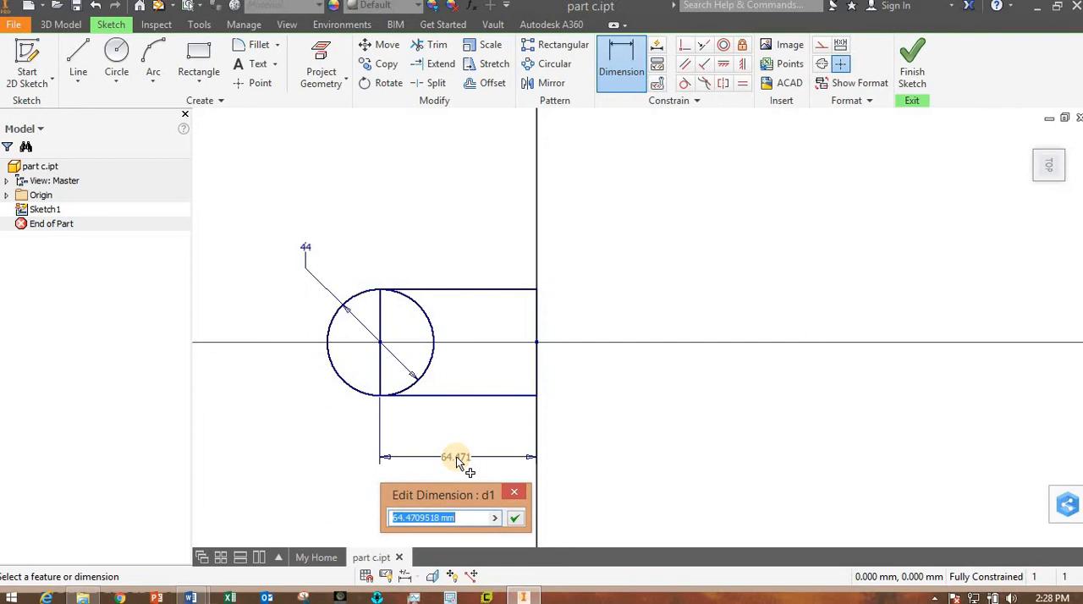
{"action": "type", "text": "96"}
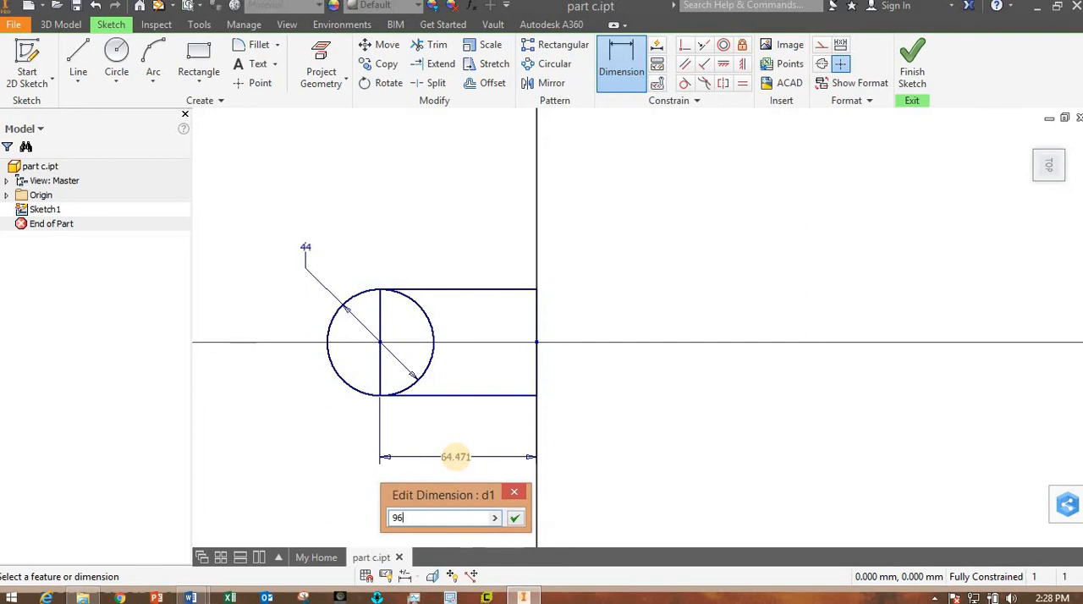
{"action": "key", "text": "Return"}
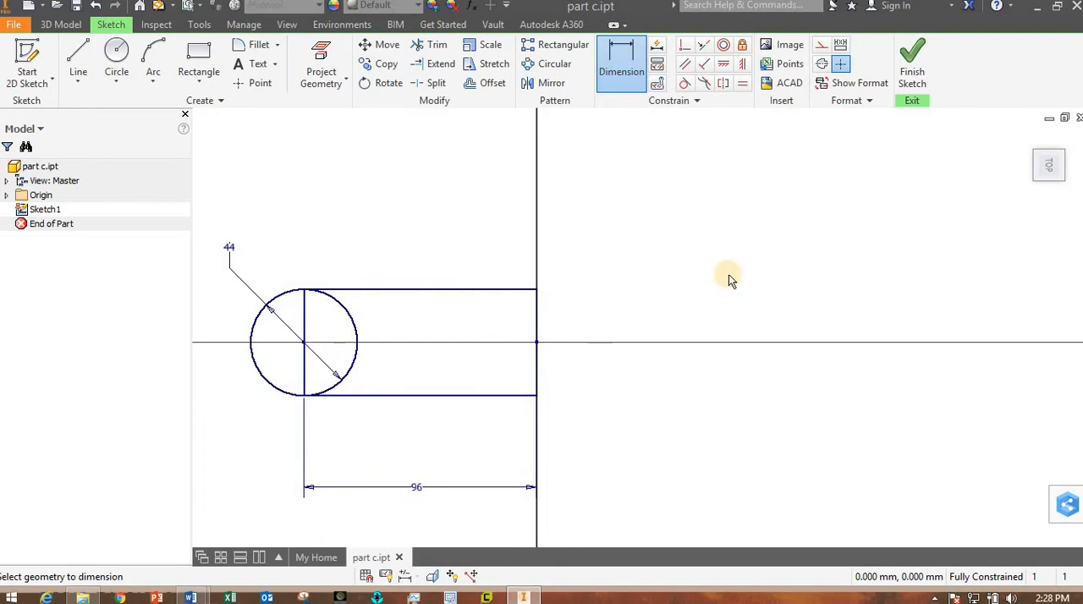
{"action": "left_click", "coordinate": [915, 71]}
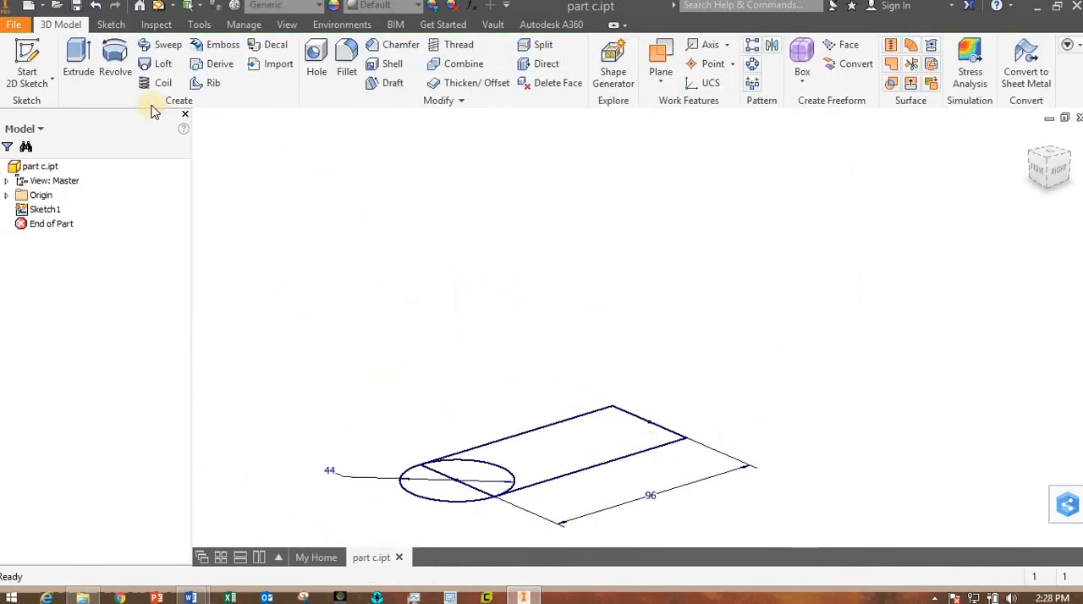
- Extrude both halves of the circle and the rest of the rectangle together 16 mm upward as one solid
{"action": "left_click", "coordinate": [78, 66]}
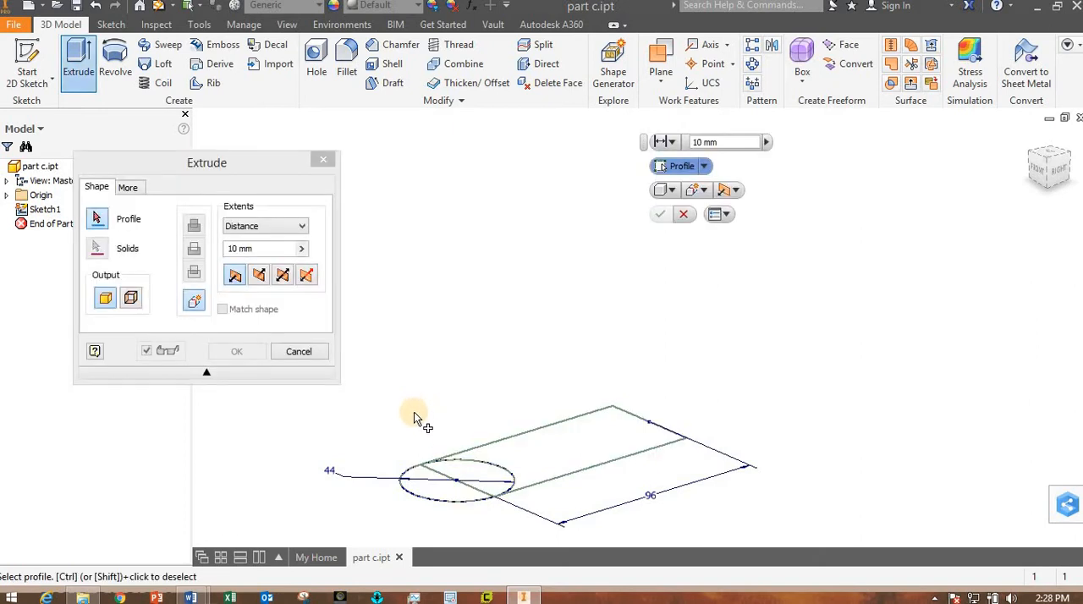
{"action": "left_click", "coordinate": [431, 491]}
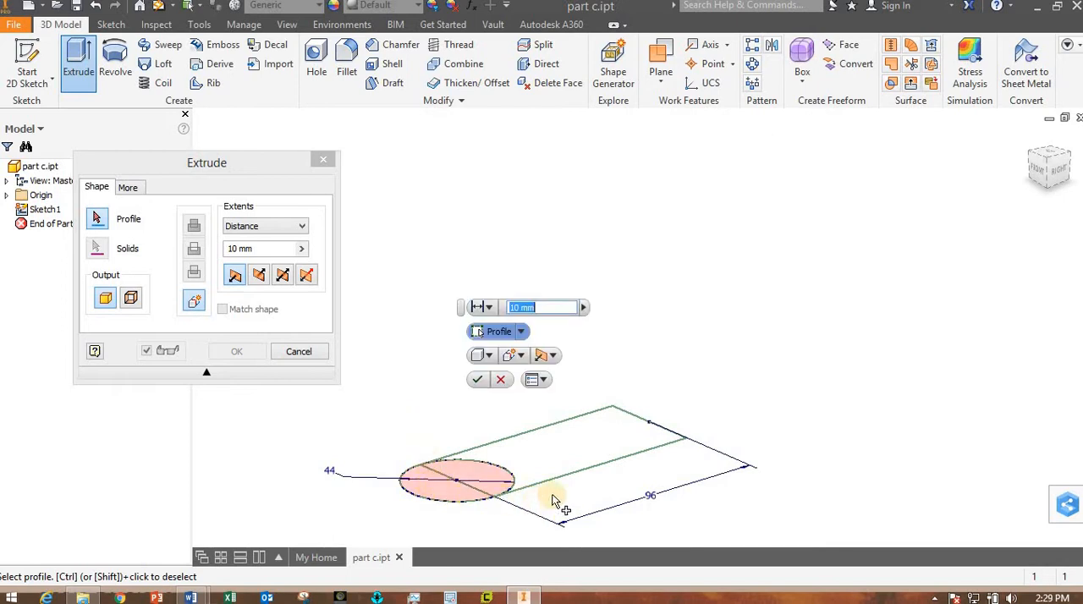
{"action": "left_click", "coordinate": [592, 468]}
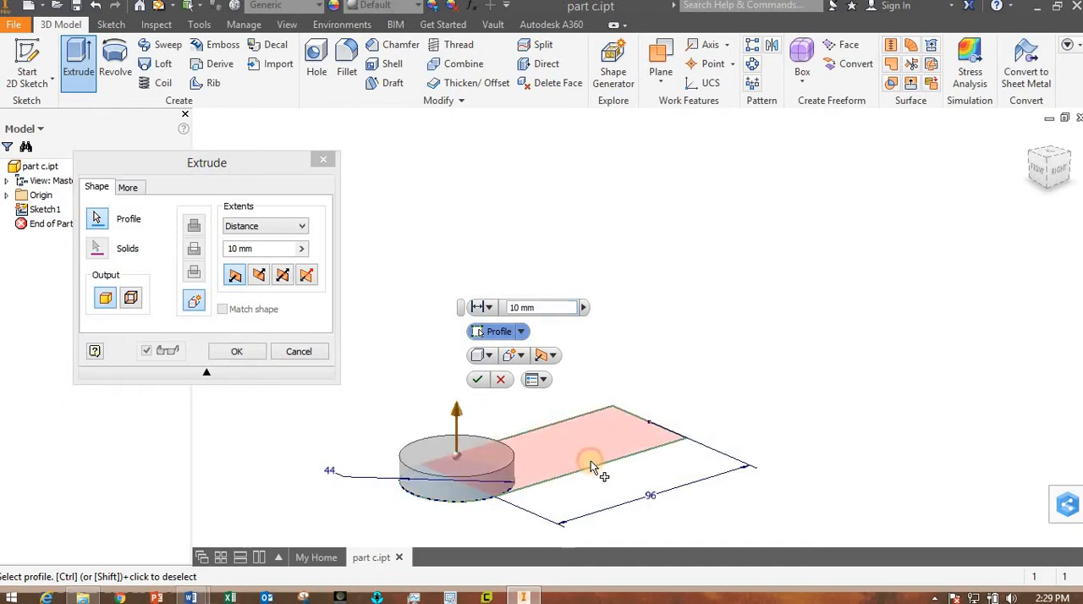
{"action": "left_click", "coordinate": [590, 463]}
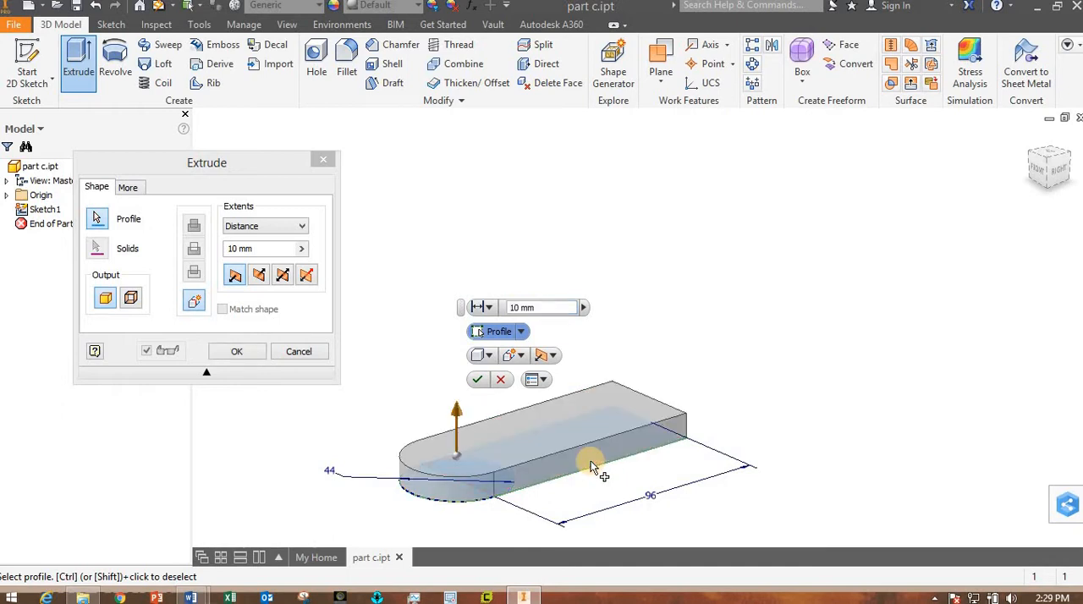
{"action": "left_click_drag", "start_coordinate": [456, 413], "coordinate": [379, 309]}
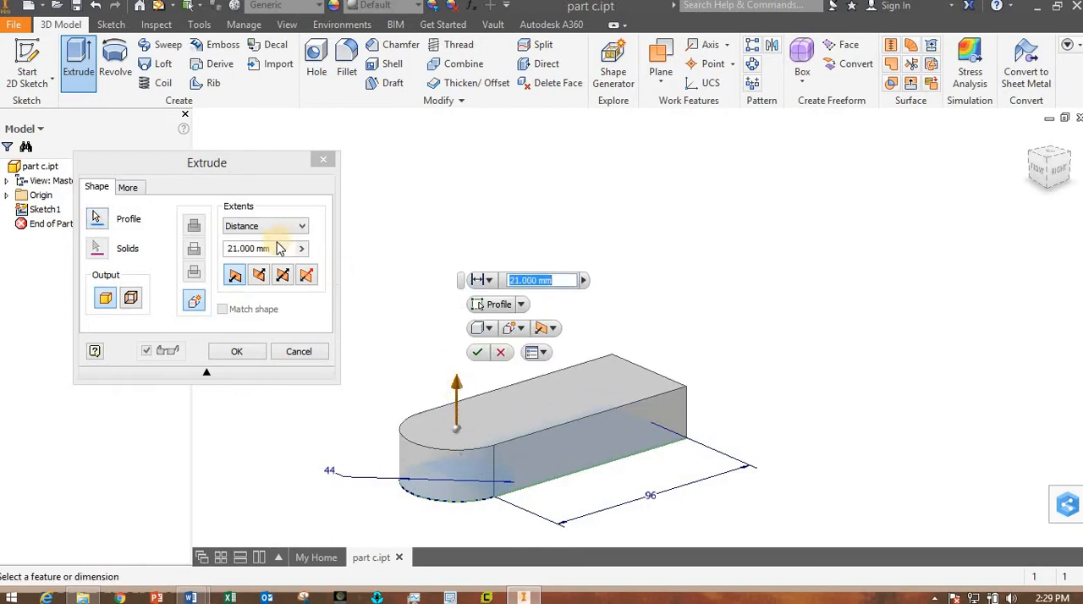
{"action": "left_click", "coordinate": [170, 243]}
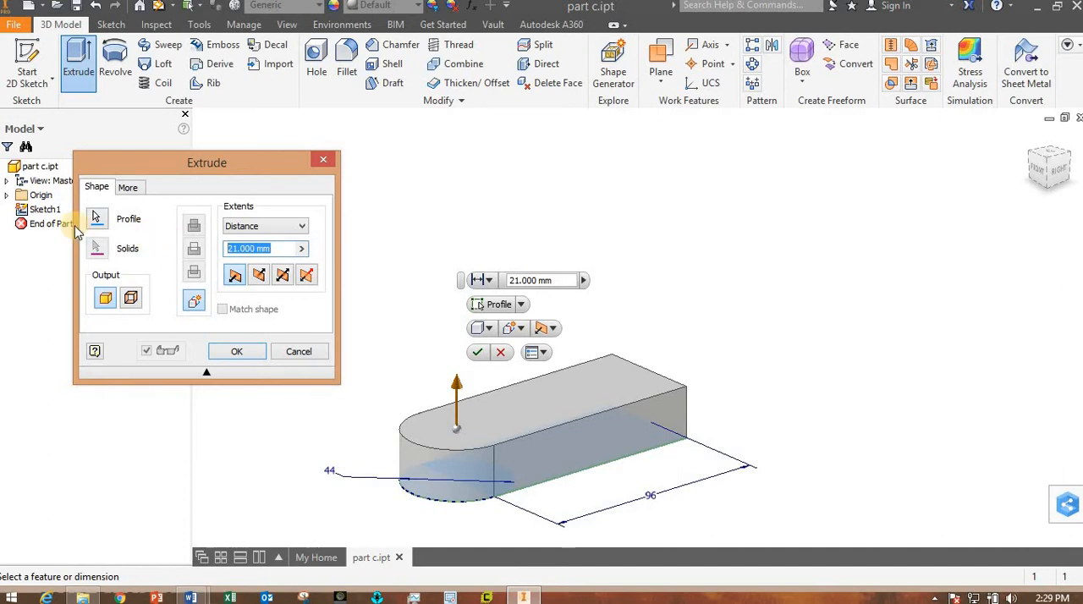
{"action": "type", "text": "16"}
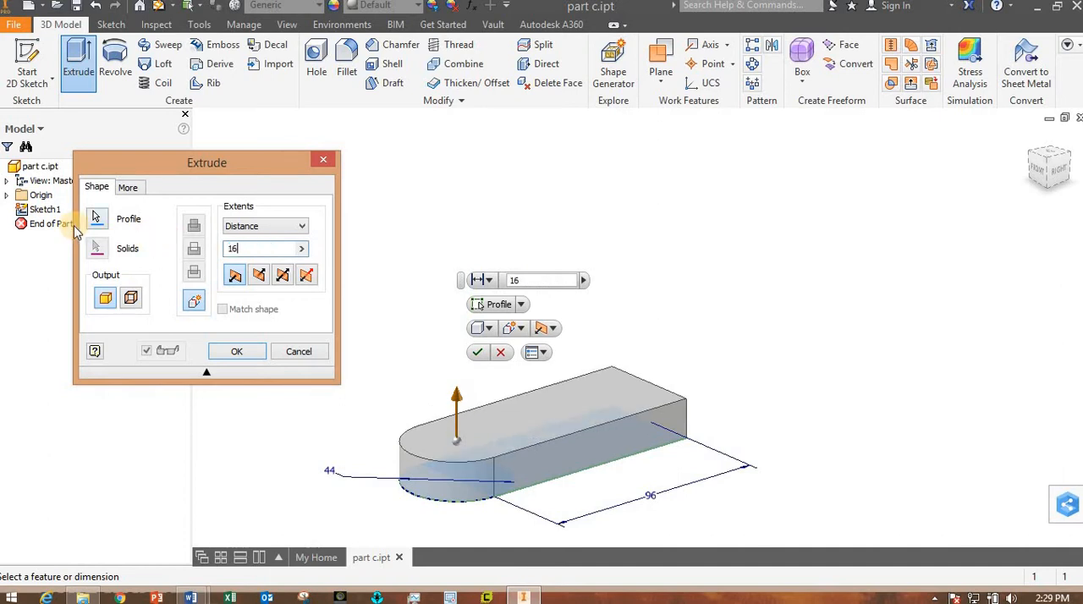
{"action": "left_click", "coordinate": [74, 224]}
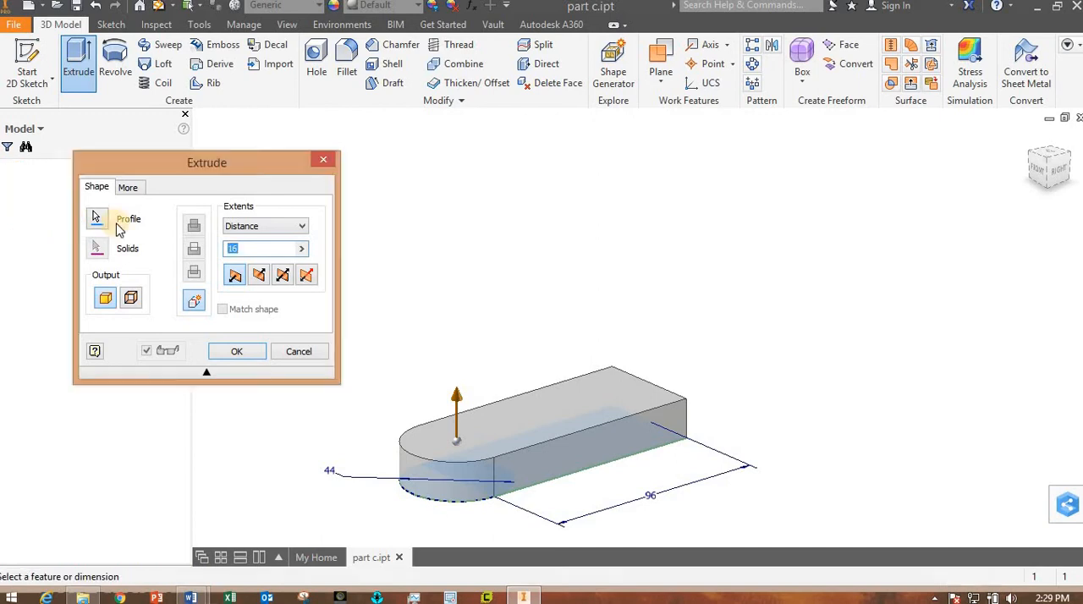
{"action": "middle_click_drag", "start_coordinate": [759, 370], "coordinate": [618, 443], "text": "shift"}
{"action": "middle_click_drag", "start_coordinate": [730, 434], "coordinate": [727, 382], "text": "shift"}
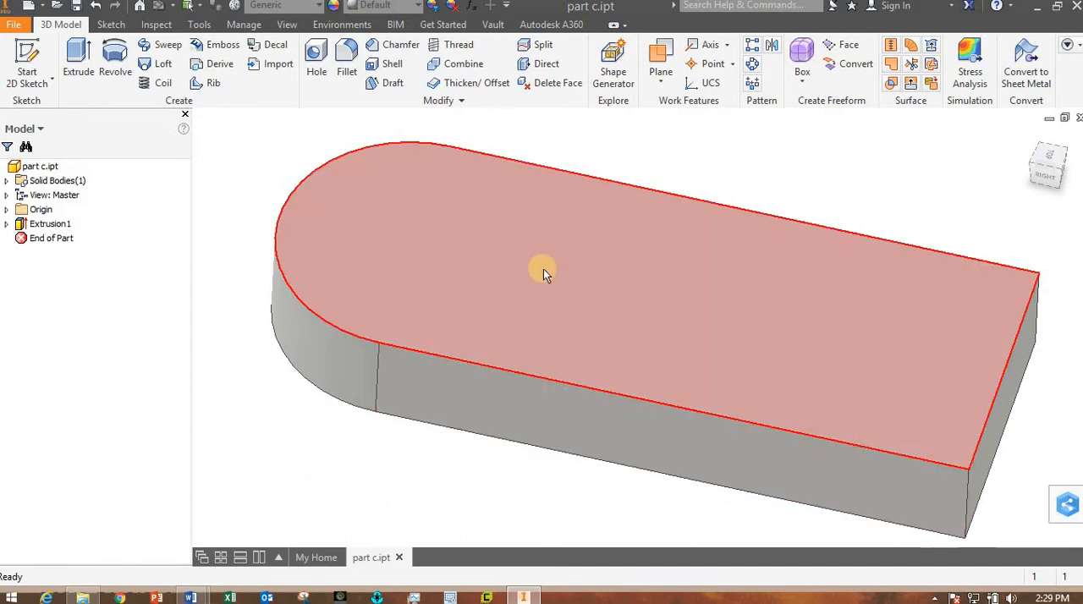
- Start a new sketch on the plate's top face
{"action": "left_click", "coordinate": [575, 276]}
{"action": "left_click", "coordinate": [636, 267]}
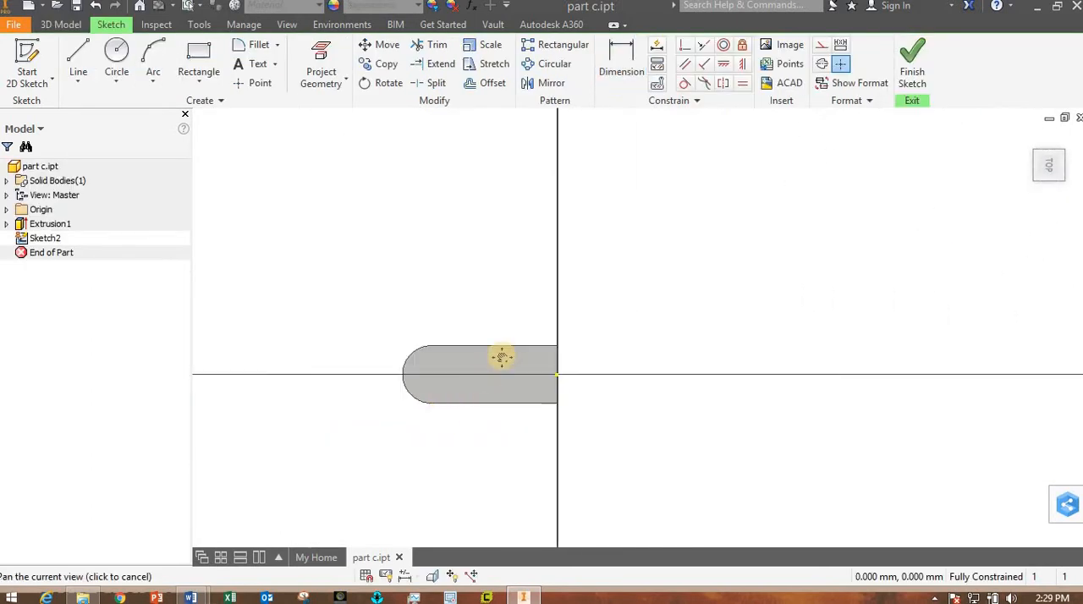
{"action": "middle_click_drag", "start_coordinate": [500, 356], "coordinate": [534, 297]}
{"action": "scroll", "coordinate": [534, 299], "scroll_direction": "down", "scroll_amount": 3}
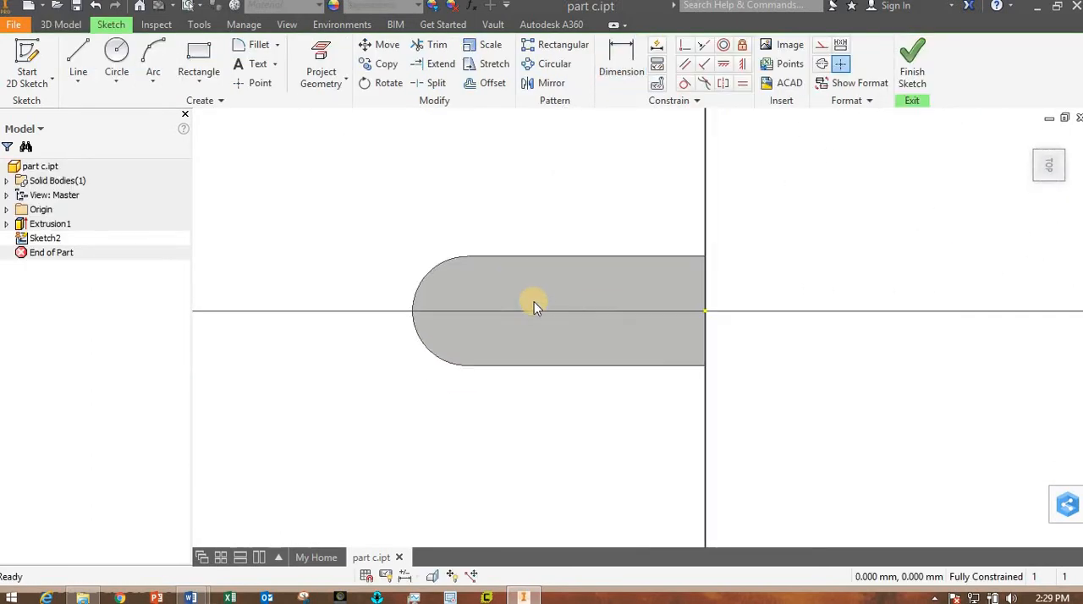
- Draw a horizontal center point slot about 17.9 mm wide, centred on the horizontal axis near the middle of the plate
{"action": "left_click", "coordinate": [210, 91]}
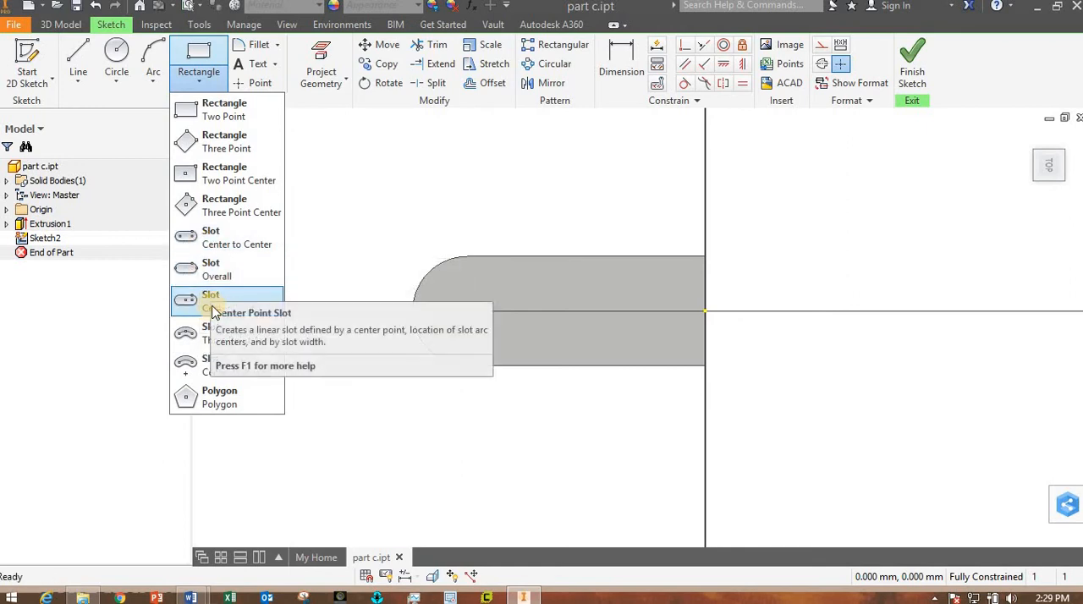
{"action": "left_click", "coordinate": [204, 301]}
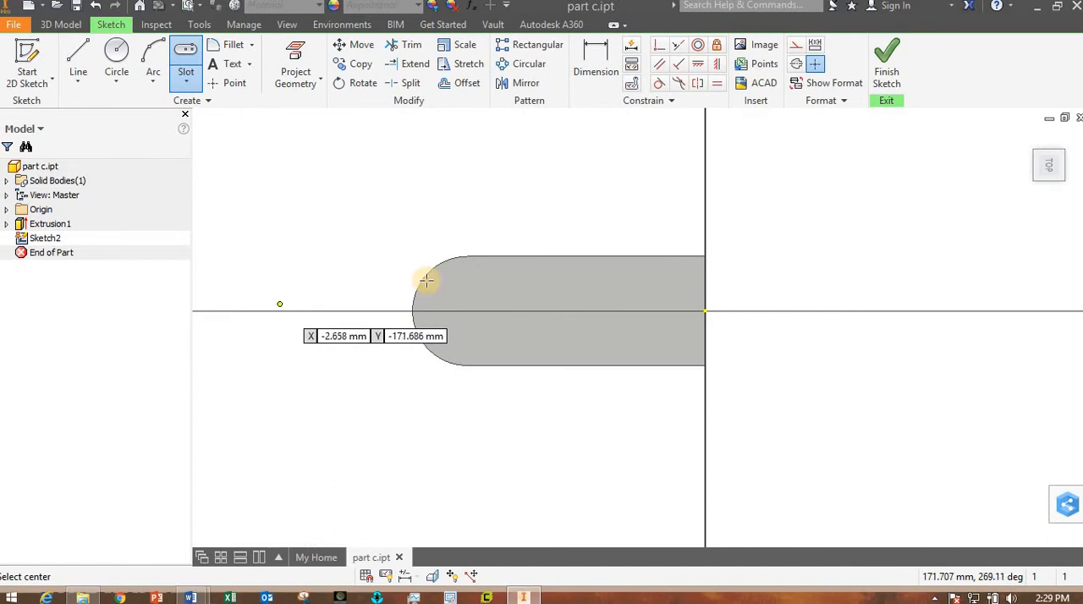
{"action": "left_click", "coordinate": [560, 311]}
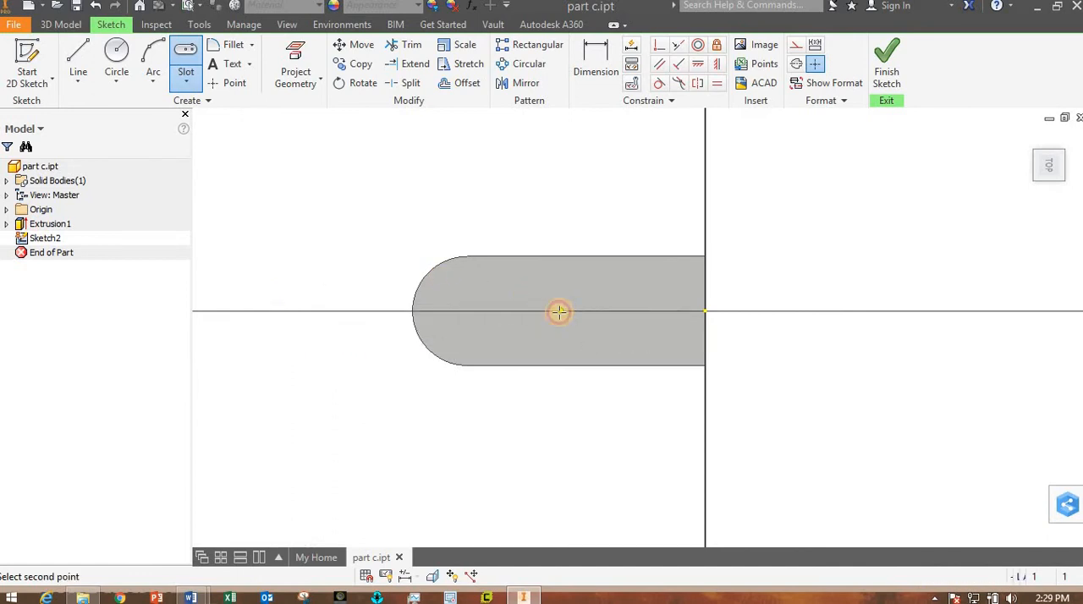
{"action": "left_click", "coordinate": [494, 312]}
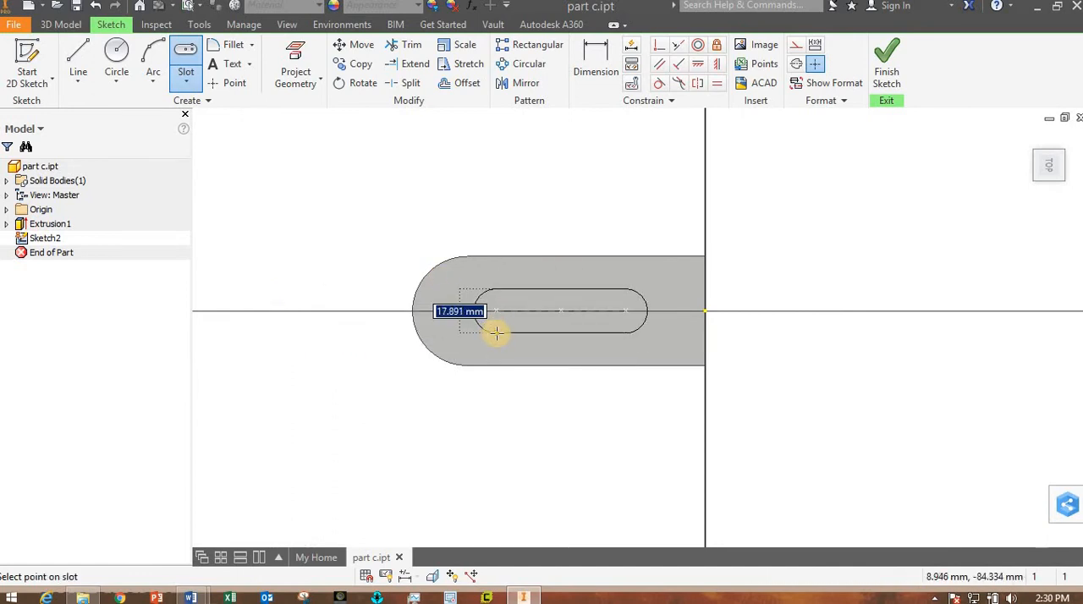
{"action": "left_click", "coordinate": [494, 332]}
{"action": "key", "text": "Escape"}
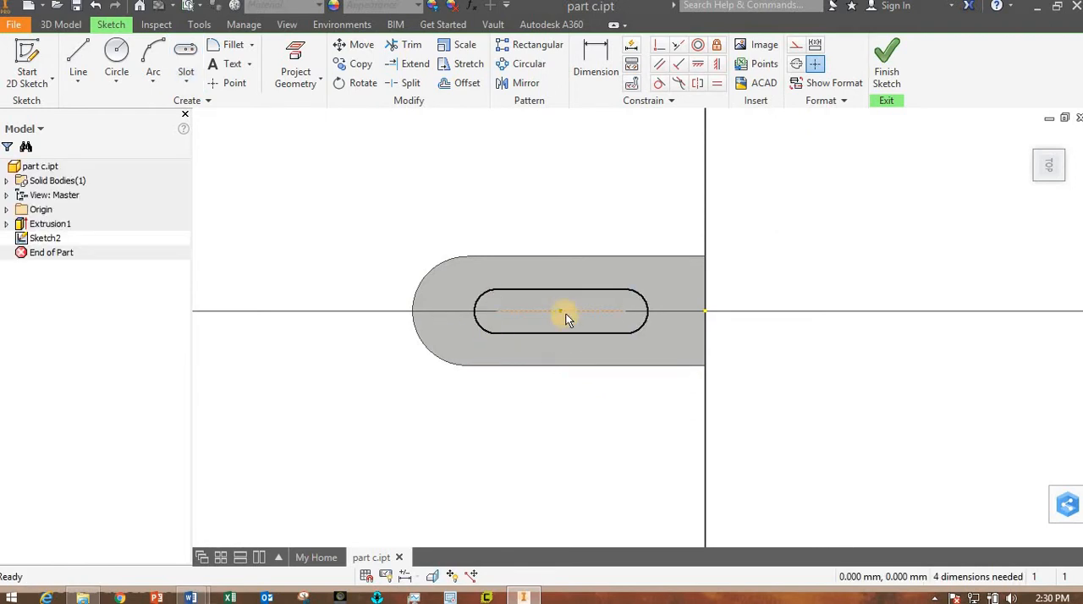
- Move the slot off and back across the plate's horizontal centre line to test how freely it can shift
{"action": "mouse_move", "coordinate": [559, 308]}
{"action": "left_mouse_down"}
{"action": "mouse_move", "coordinate": [527, 307]}
{"action": "mouse_move", "coordinate": [561, 316]}
{"action": "mouse_move", "coordinate": [556, 299]}
{"action": "left_mouse_up"}
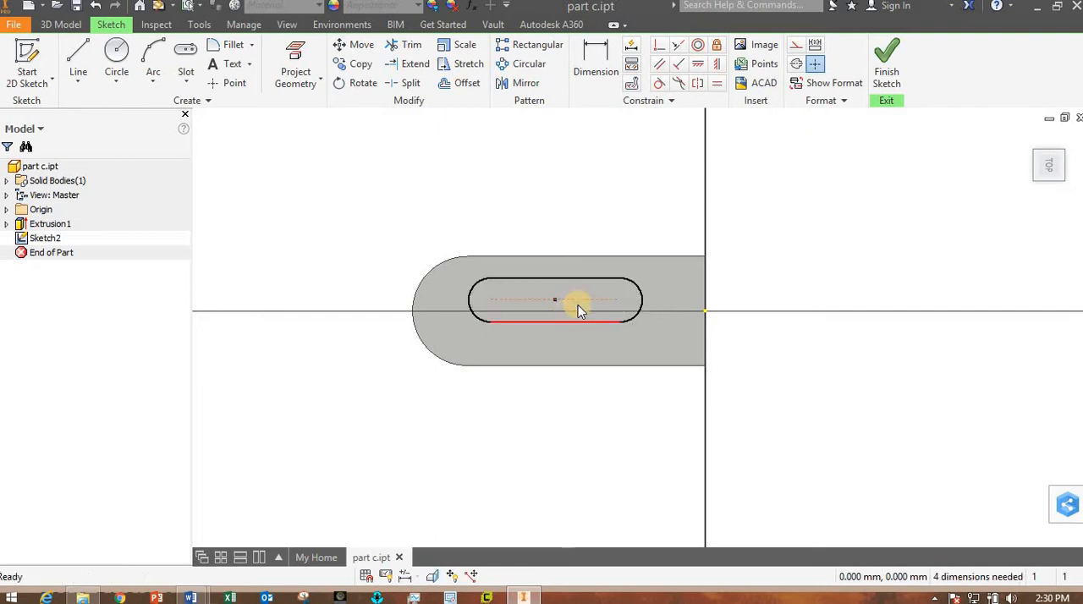
{"action": "left_click_drag", "start_coordinate": [646, 282], "coordinate": [636, 300]}
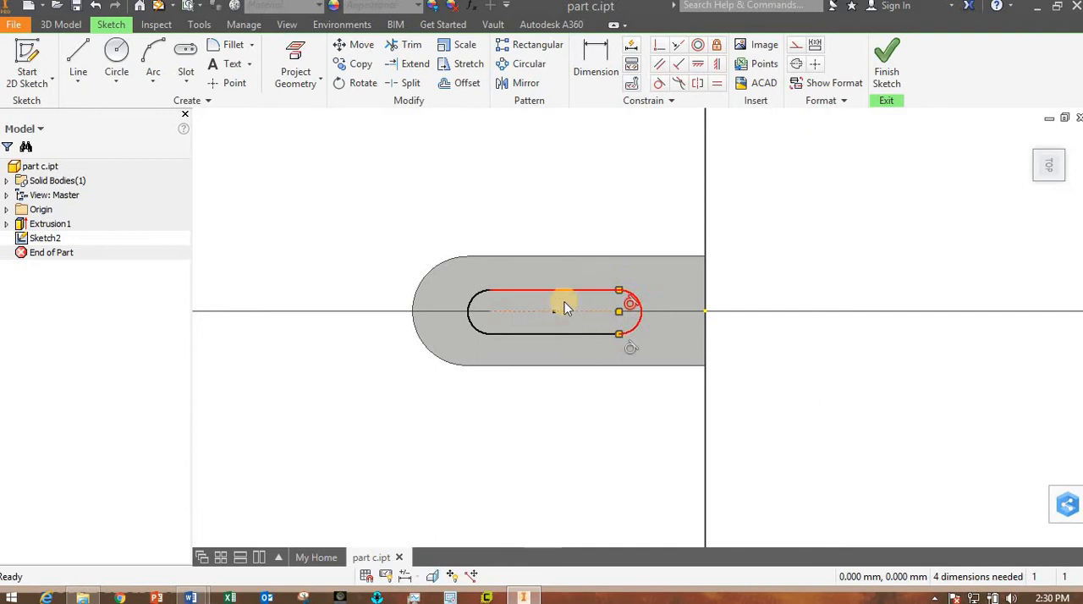
{"action": "left_click", "coordinate": [493, 289]}
{"action": "left_click_drag", "start_coordinate": [534, 290], "coordinate": [494, 283]}
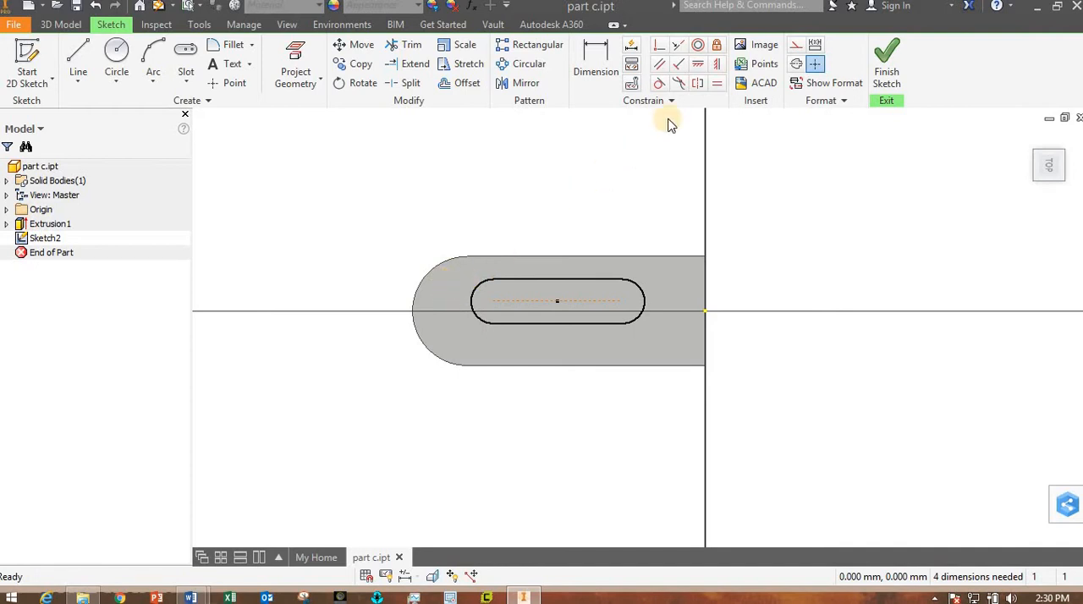
- Apply a Concentric constraint between the plate's rounded end and the slot's nearest end arc, and test that the slot is held
{"action": "left_click", "coordinate": [698, 48]}
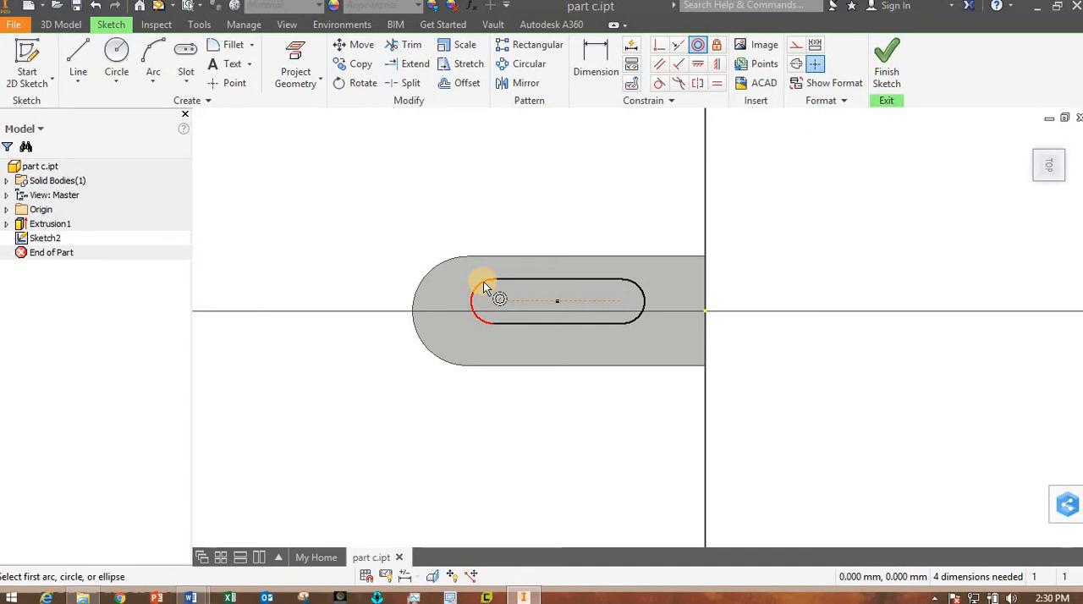
{"action": "left_click", "coordinate": [431, 269]}
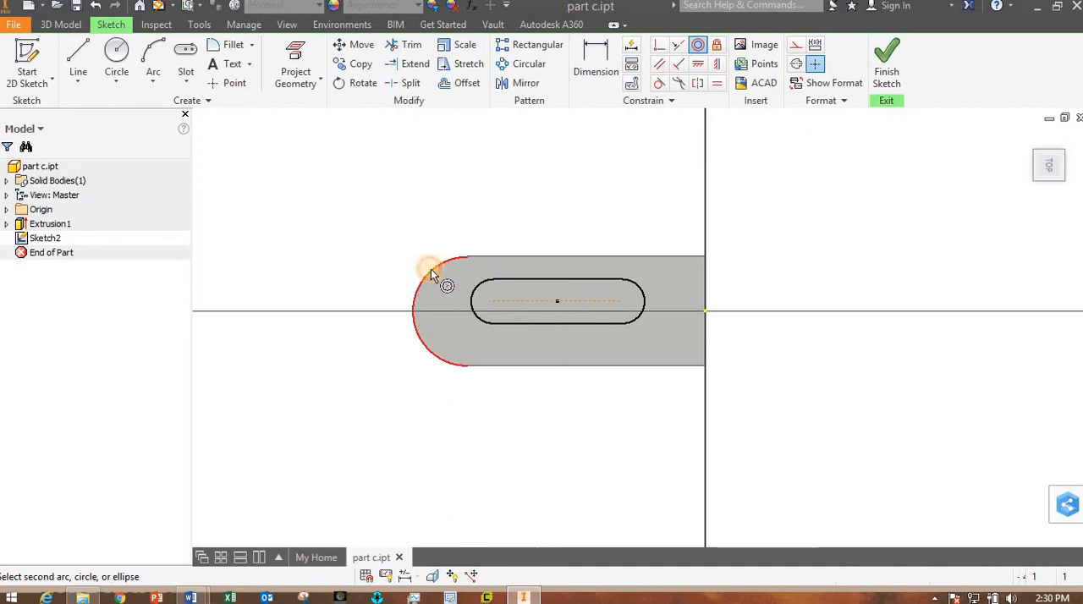
{"action": "left_click", "coordinate": [477, 289]}
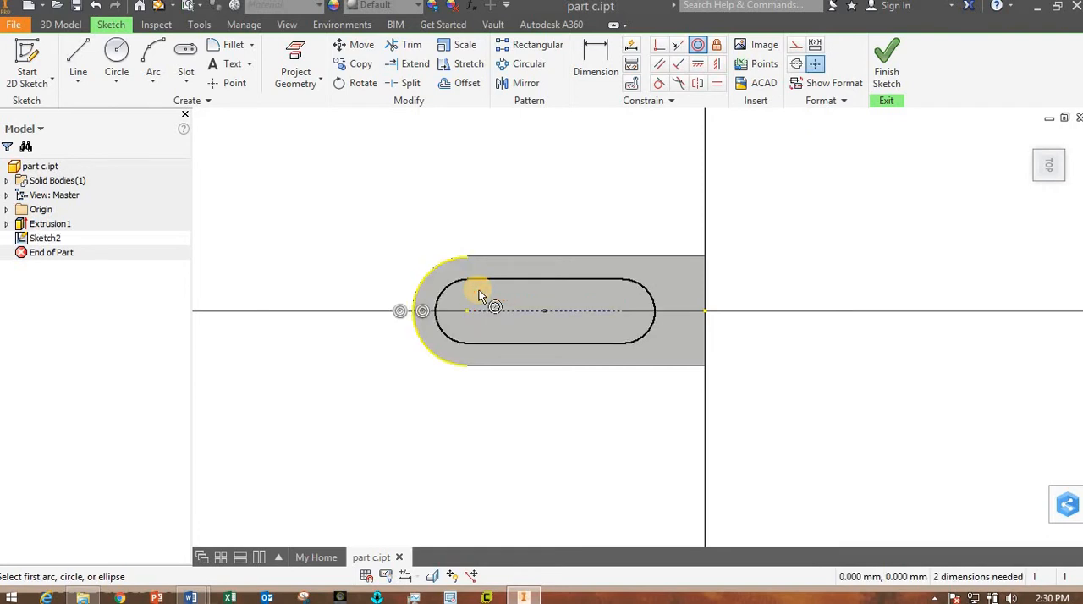
{"action": "key", "text": "Escape"}
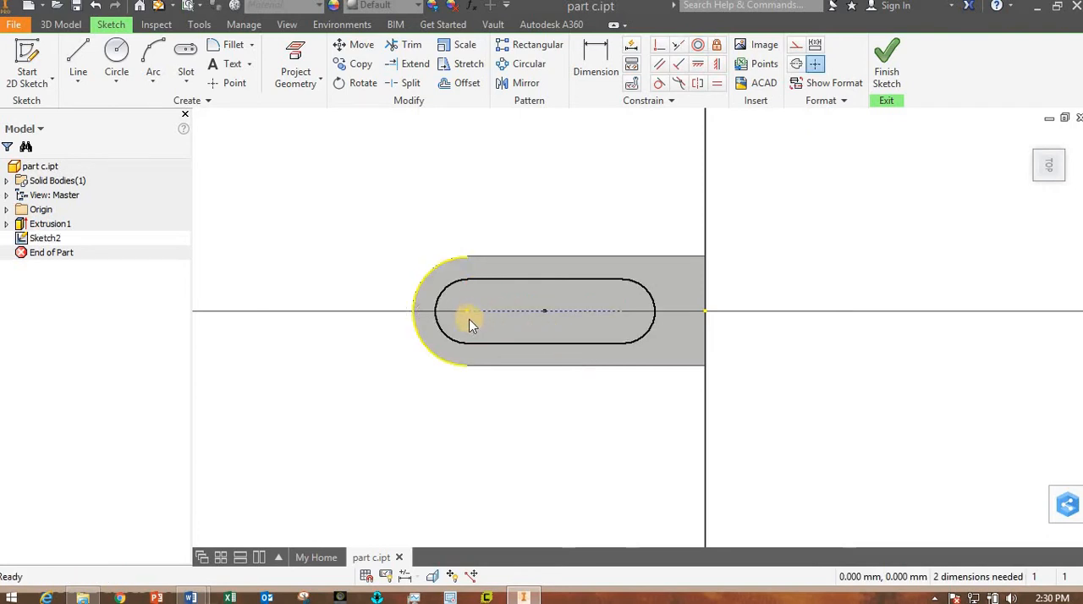
{"action": "left_click_drag", "start_coordinate": [469, 310], "coordinate": [454, 285]}
- Dimension the slot's upper straight edge as 24 mm
{"action": "left_click", "coordinate": [596, 61]}
{"action": "left_click", "coordinate": [556, 277]}
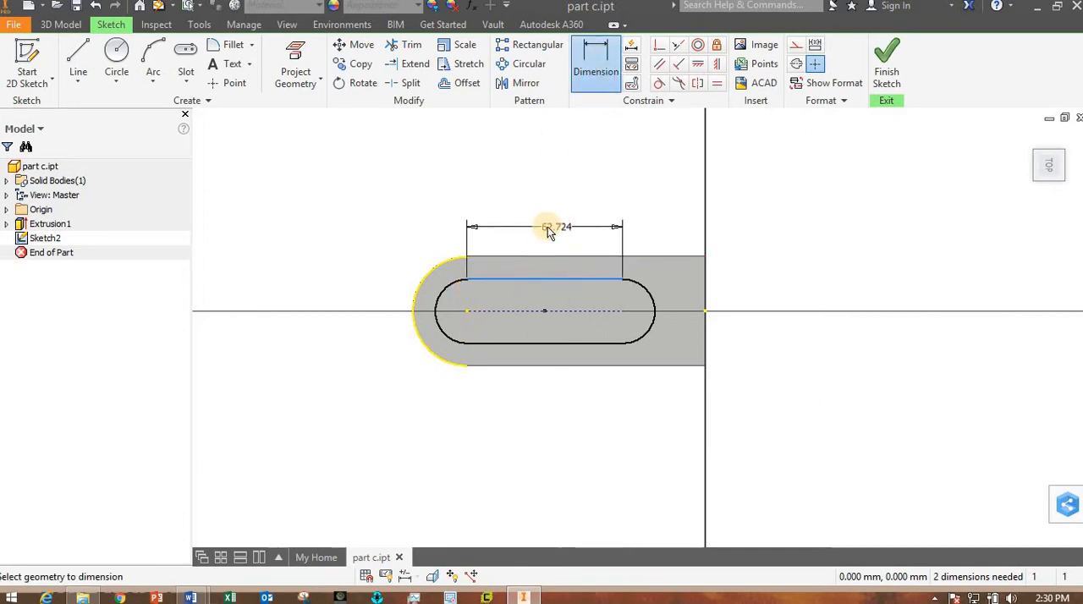
{"action": "left_click", "coordinate": [548, 226]}
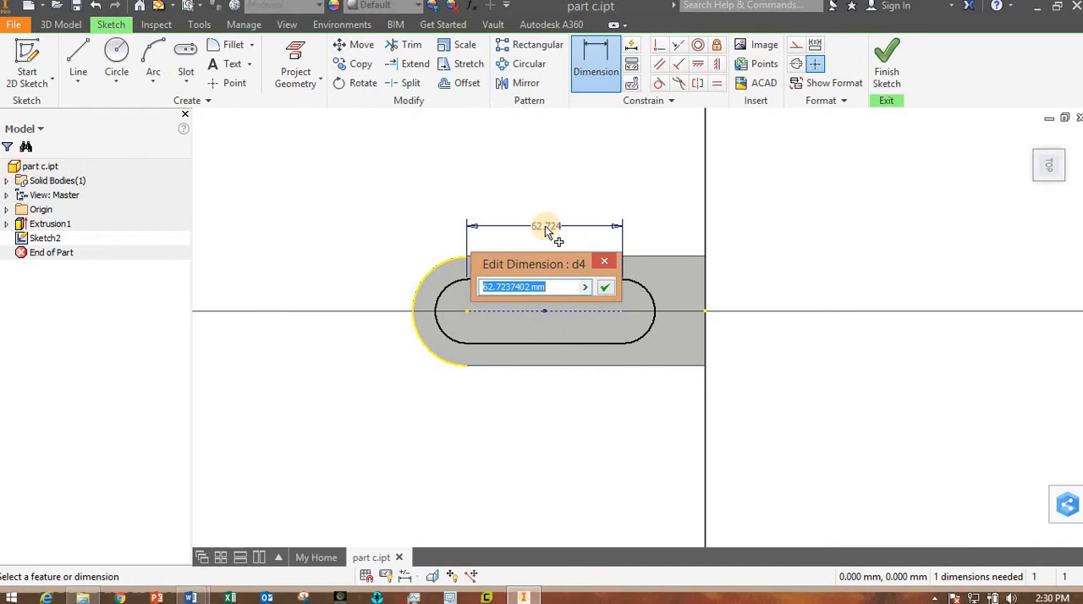
{"action": "type", "text": "24"}
{"action": "key", "text": "Return"}
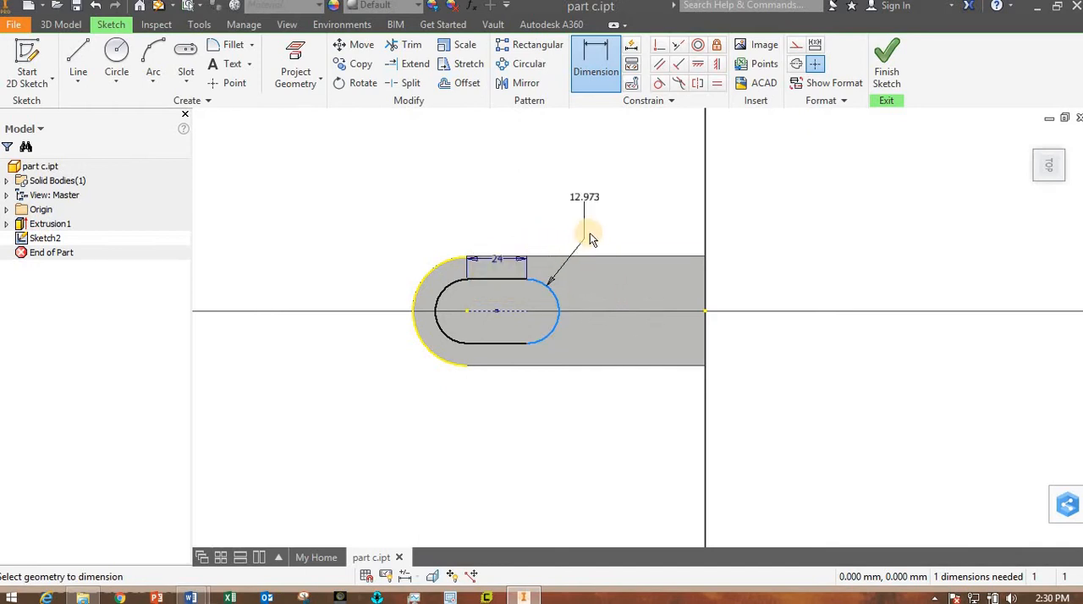
- Dimension the radius of the slot's end arc farther from the plate's rounded end as 8 mm and finish the sketch
{"action": "left_click", "coordinate": [589, 232]}
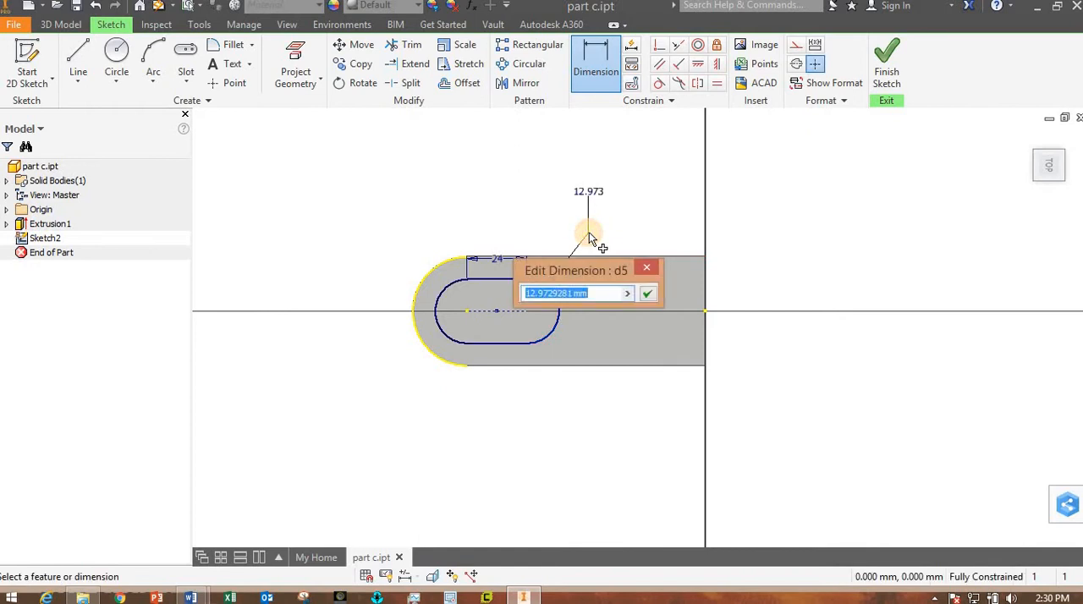
{"action": "type", "text": "8"}
{"action": "key", "text": "Return"}
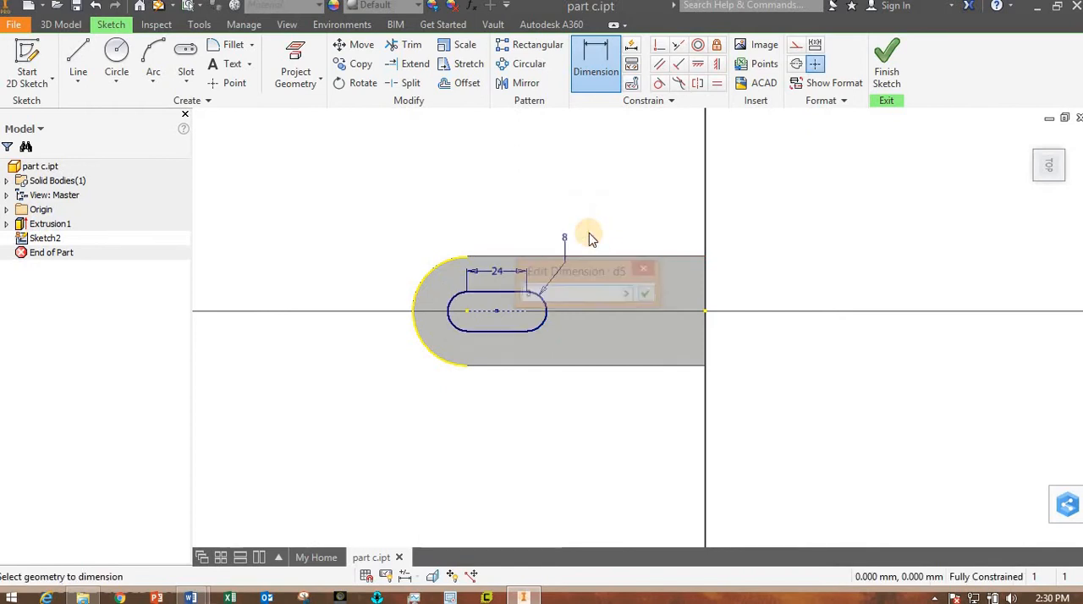
{"action": "scroll", "coordinate": [595, 293], "scroll_direction": "up", "scroll_amount": 5}
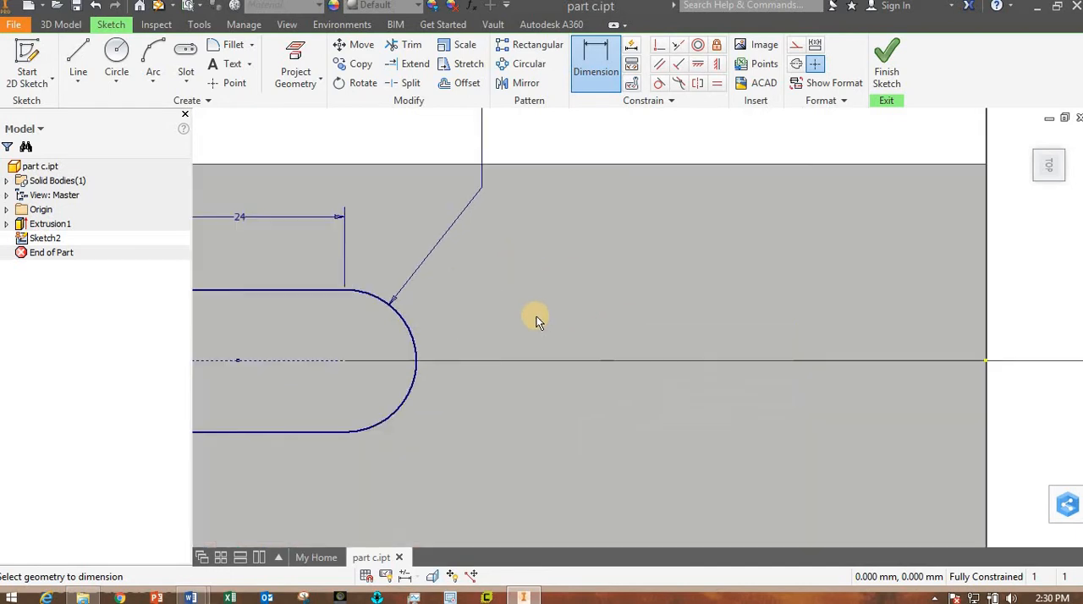
{"action": "scroll", "coordinate": [534, 314], "scroll_direction": "down", "scroll_amount": 3}
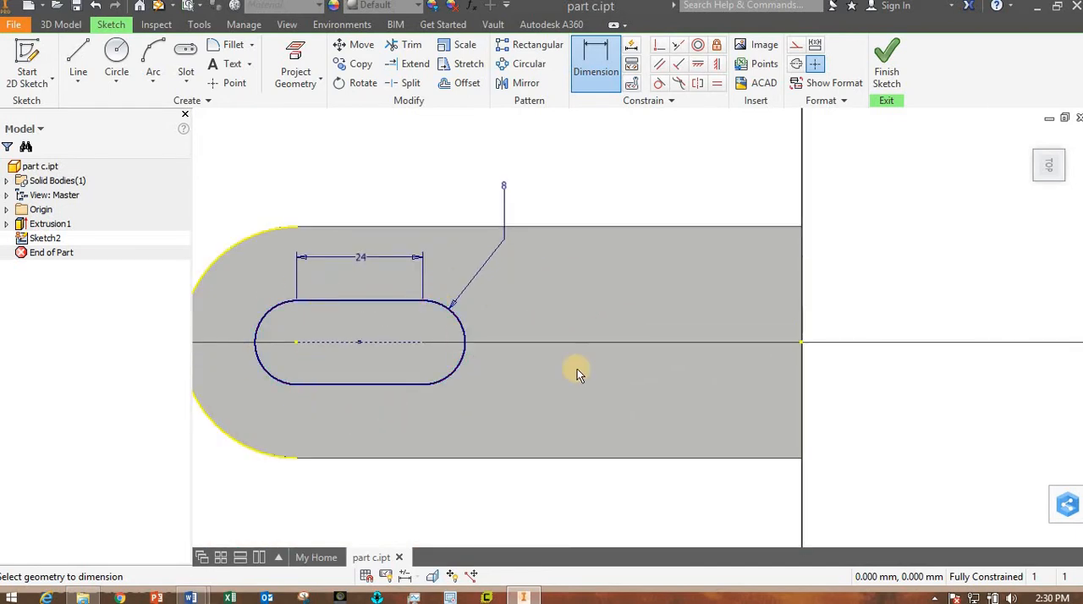
{"action": "scroll", "coordinate": [594, 365], "scroll_direction": "down", "scroll_amount": 2}
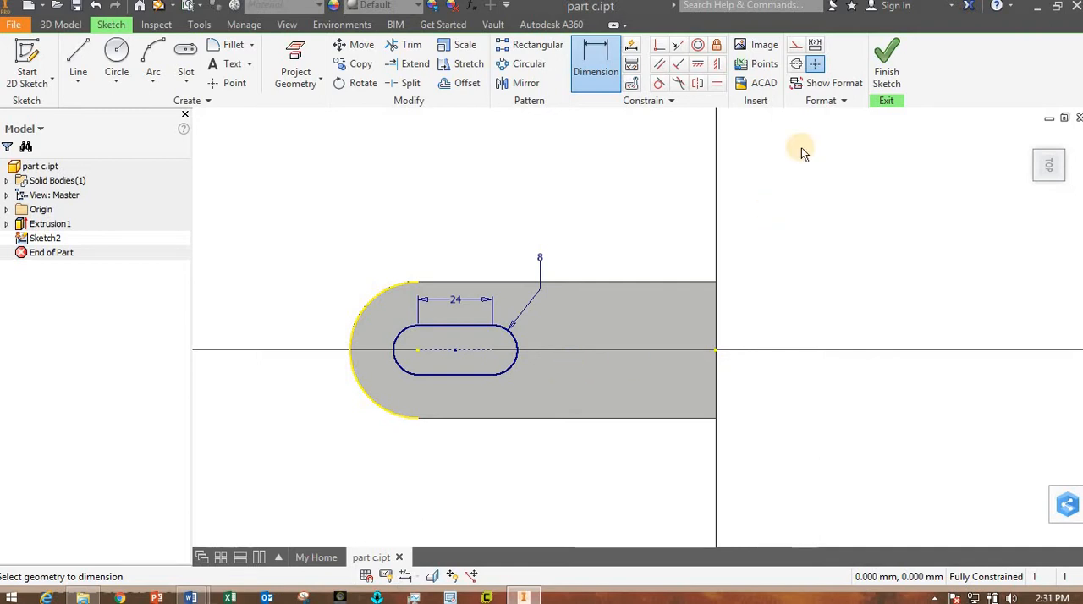
{"action": "left_click", "coordinate": [887, 64]}
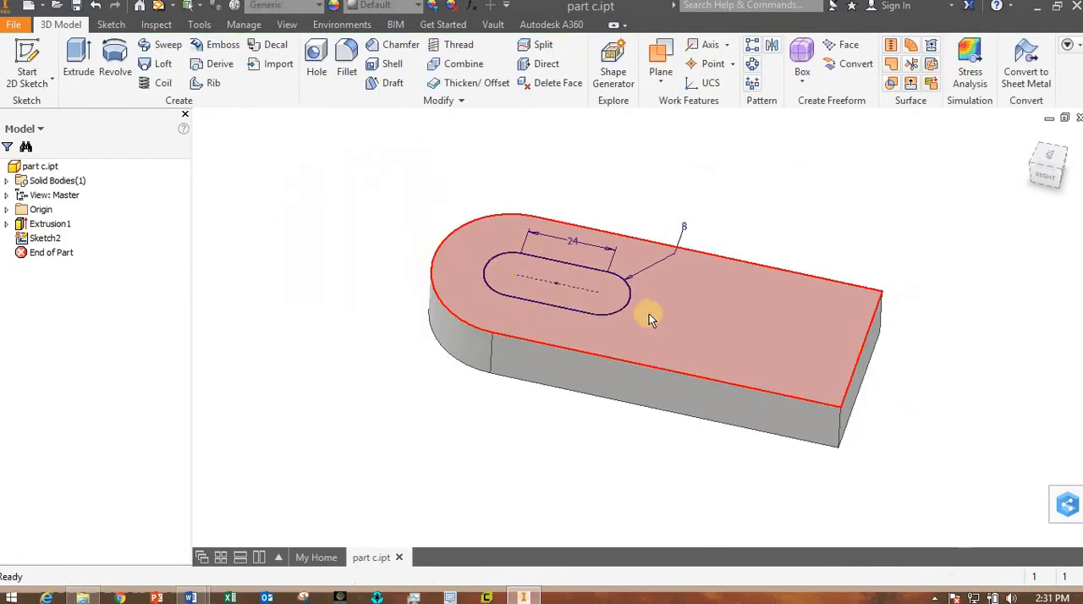
- Extrude the slot profile as a downward cut through the plate with the extents set to All
{"action": "left_click", "coordinate": [79, 66]}
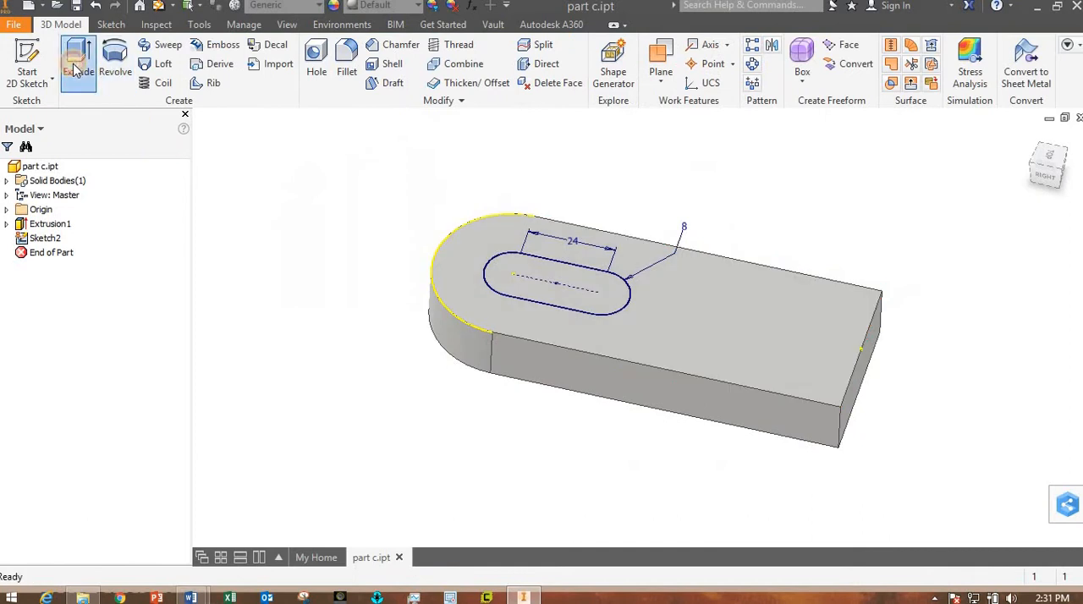
{"action": "left_click", "coordinate": [516, 295]}
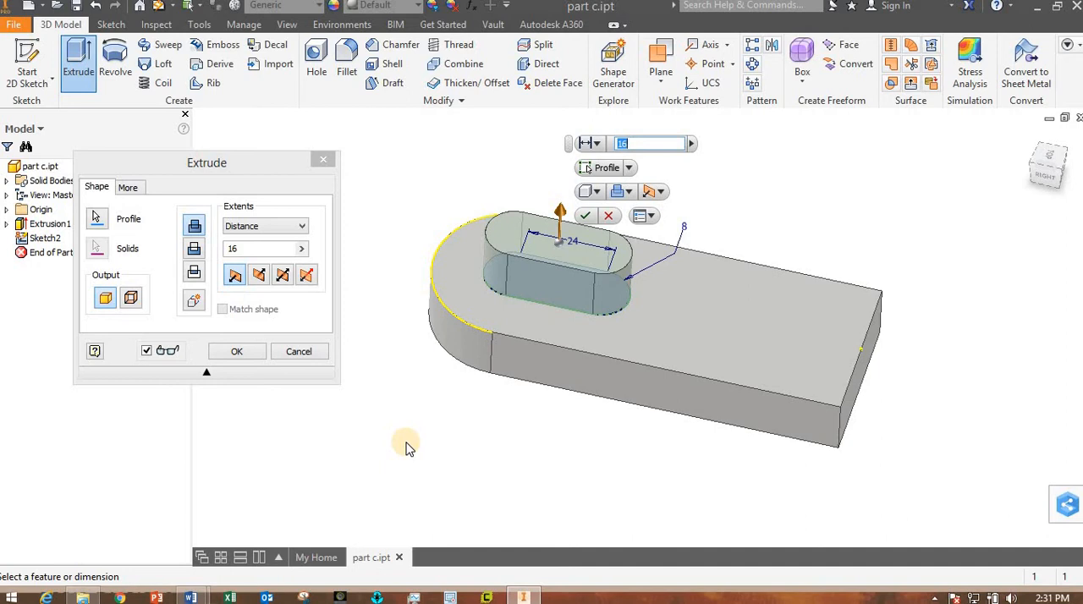
{"action": "scroll", "coordinate": [579, 484], "scroll_direction": "down", "scroll_amount": 3}
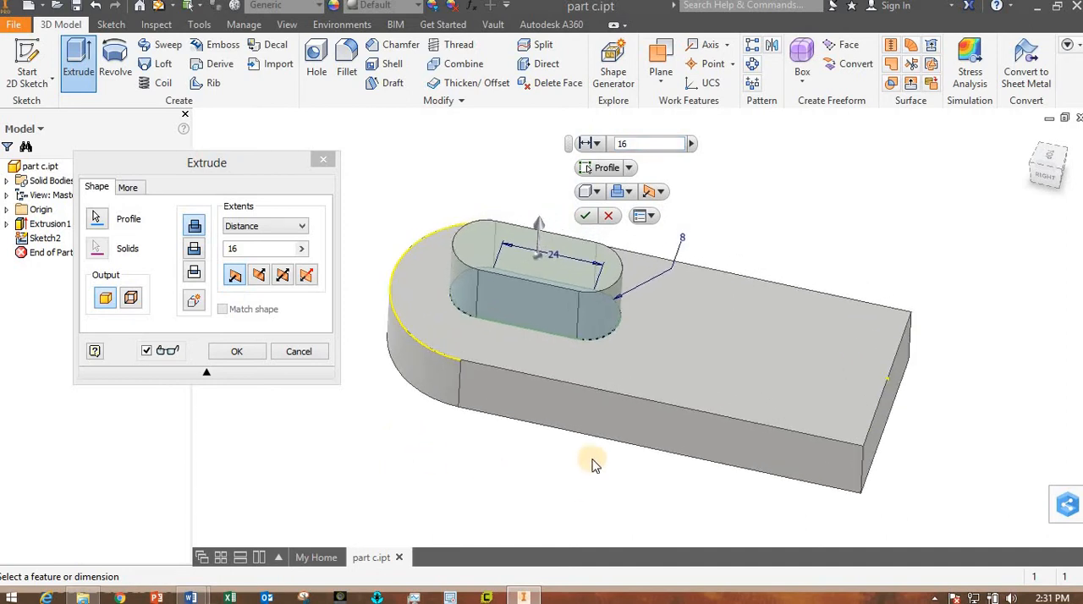
{"action": "scroll", "coordinate": [572, 474], "scroll_direction": "up", "scroll_amount": 2}
{"action": "scroll", "coordinate": [559, 480], "scroll_direction": "down", "scroll_amount": 2}
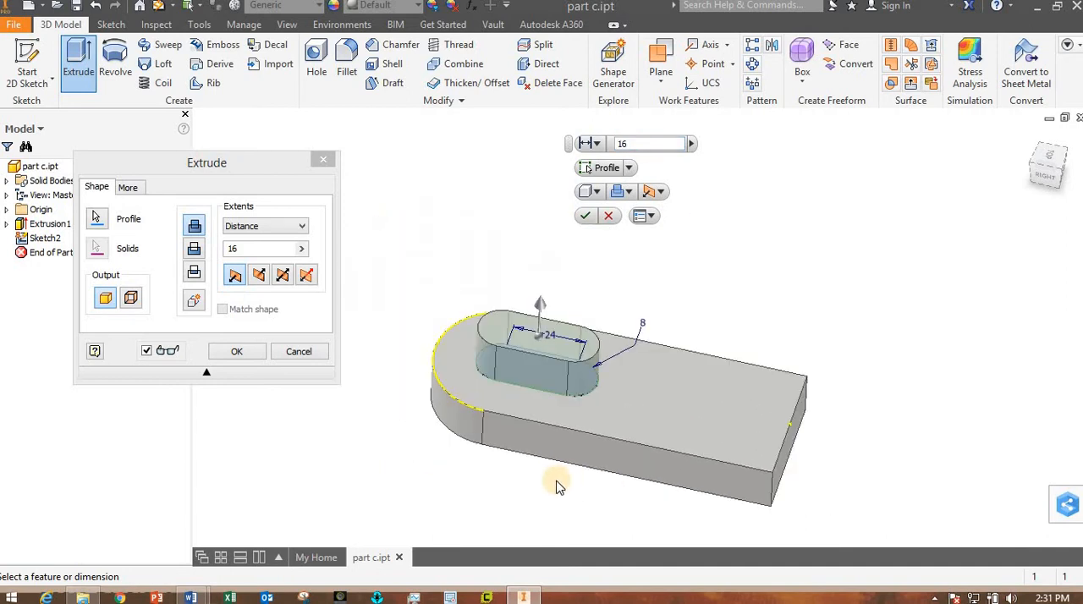
{"action": "mouse_move", "coordinate": [564, 464]}
{"action": "middle_mouse_down", "text": "shift"}
{"action": "mouse_move", "coordinate": [582, 439]}
{"action": "mouse_move", "coordinate": [554, 453]}
{"action": "middle_mouse_up", "text": "shift"}
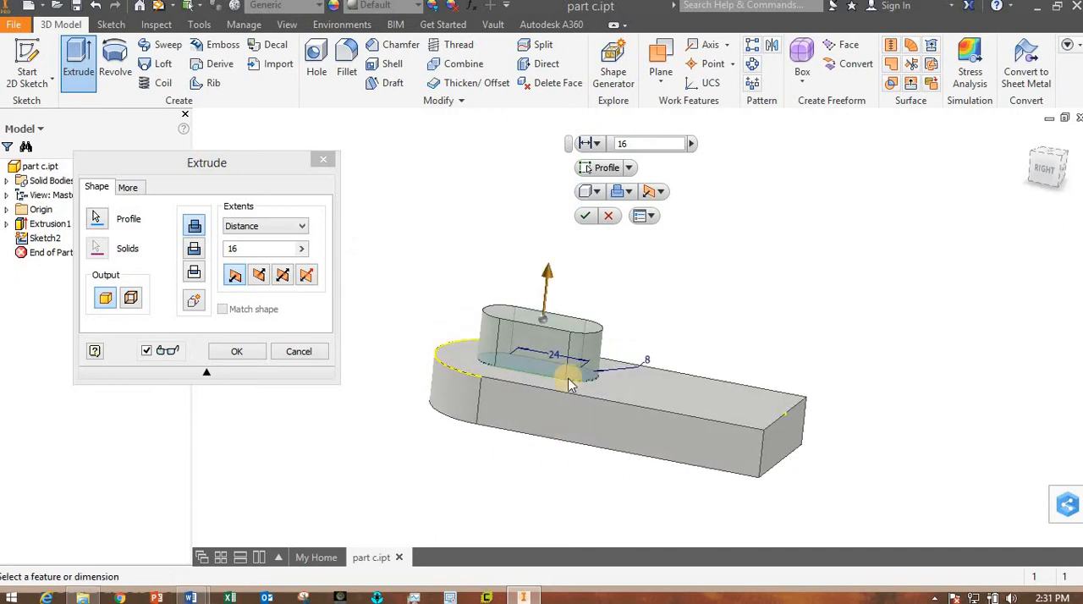
{"action": "left_click", "coordinate": [194, 252]}
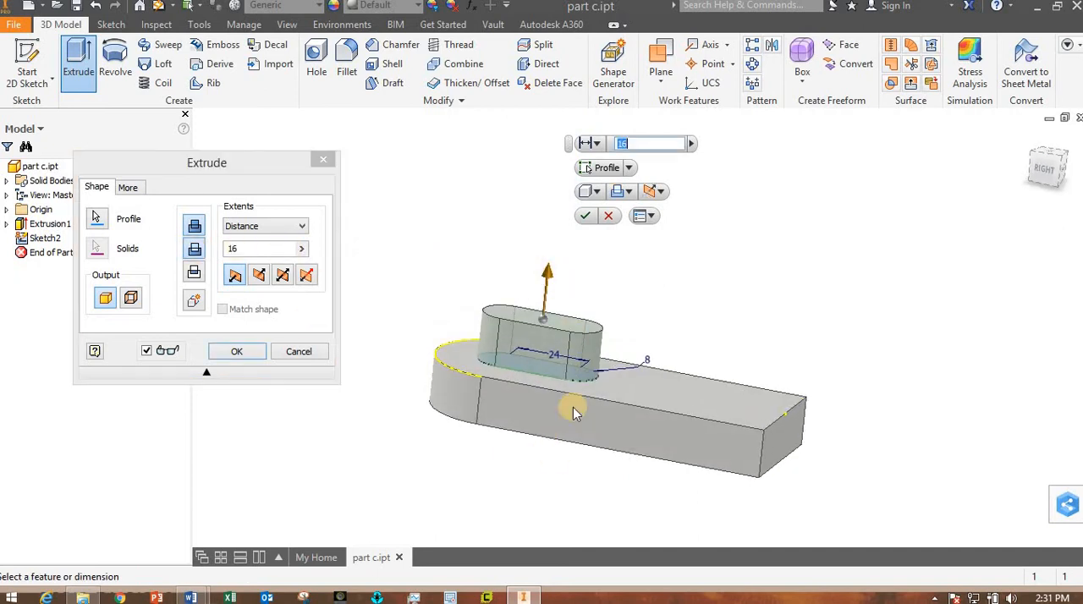
{"action": "mouse_move", "coordinate": [604, 468]}
{"action": "middle_mouse_down", "text": "shift"}
{"action": "mouse_move", "coordinate": [585, 476]}
{"action": "mouse_move", "coordinate": [570, 508]}
{"action": "mouse_move", "coordinate": [617, 452]}
{"action": "middle_mouse_up", "text": "shift"}
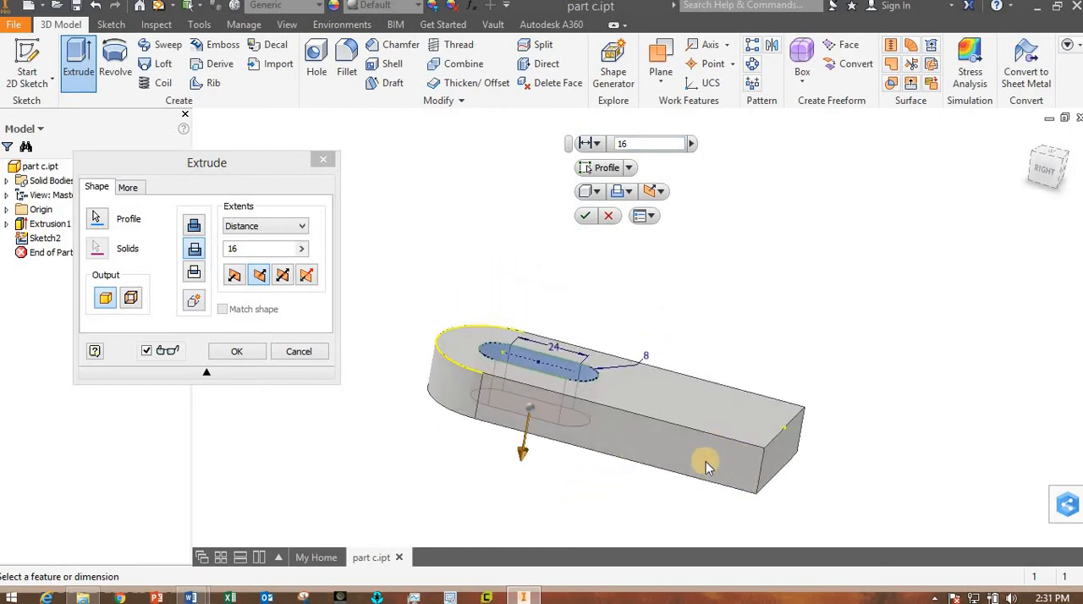
{"action": "left_click", "coordinate": [263, 226]}
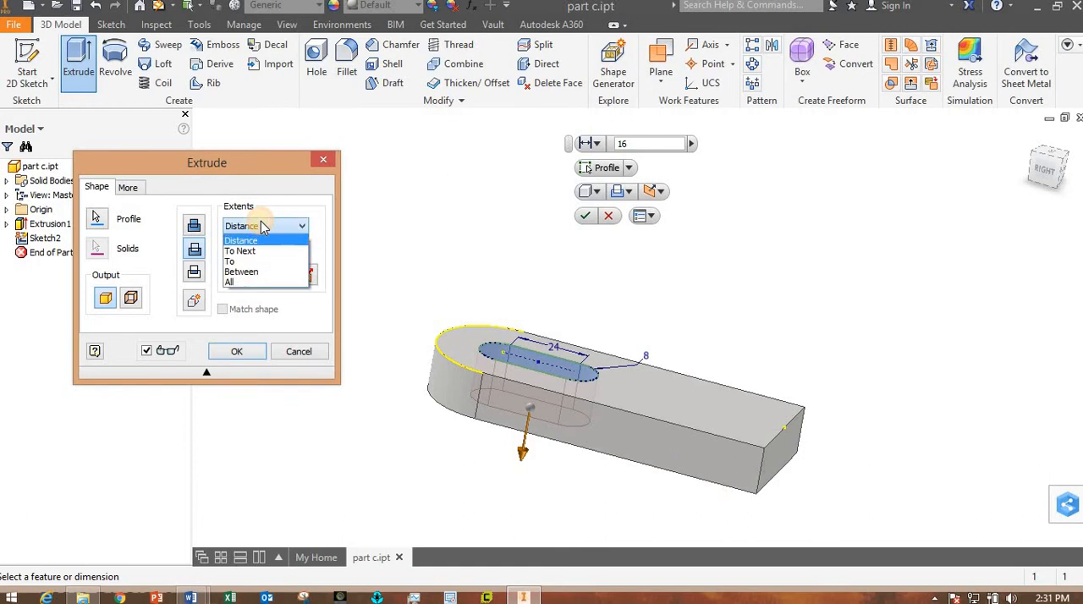
{"action": "left_click", "coordinate": [238, 282]}
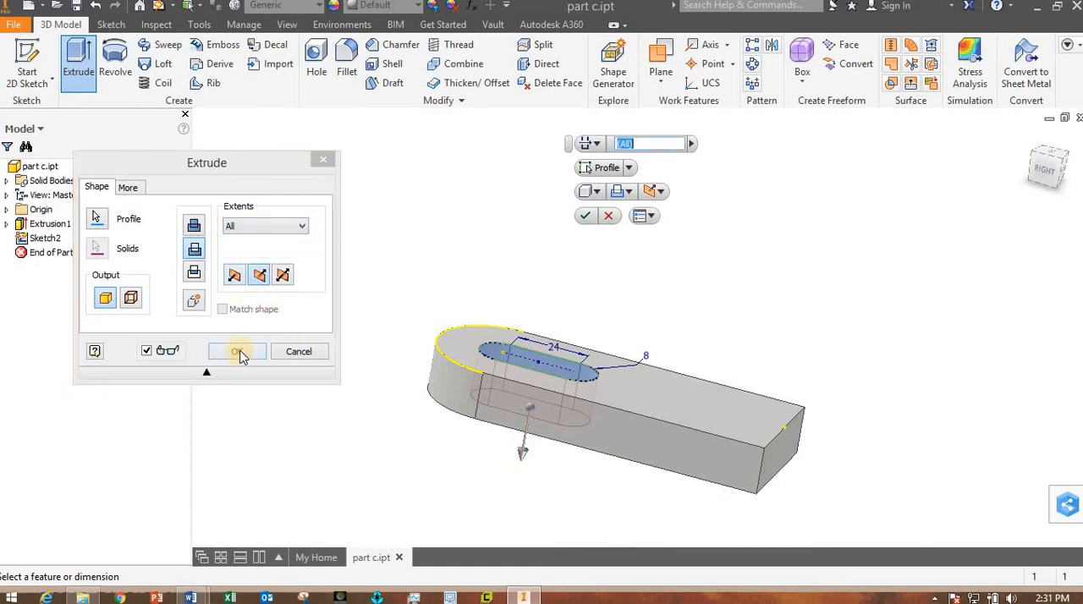
{"action": "left_click", "coordinate": [238, 351]}
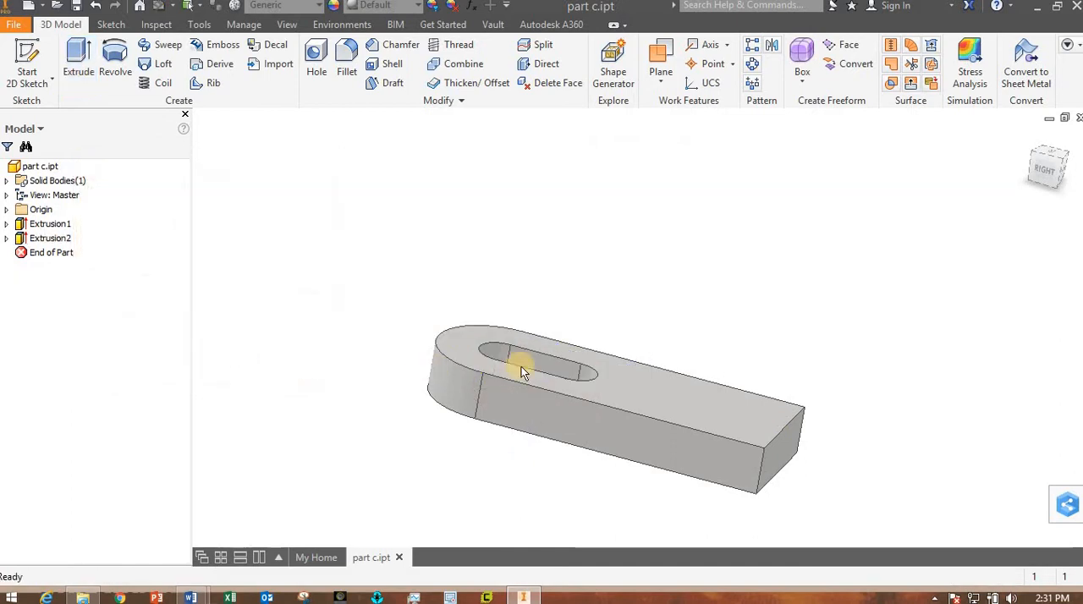
{"action": "middle_click_drag", "start_coordinate": [471, 305], "coordinate": [714, 387], "text": "shift"}
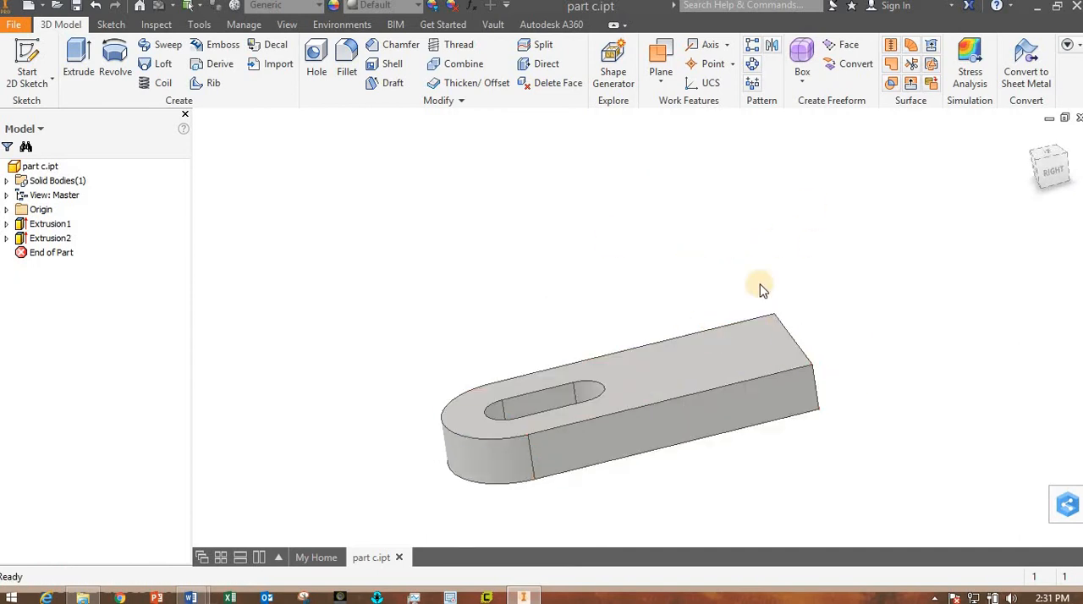
- Switch to the Lab_02 document in Word to examine the Part C drawing's upright lug dimensions, and return to Inventor
{"action": "mouse_move", "coordinate": [190, 597]}
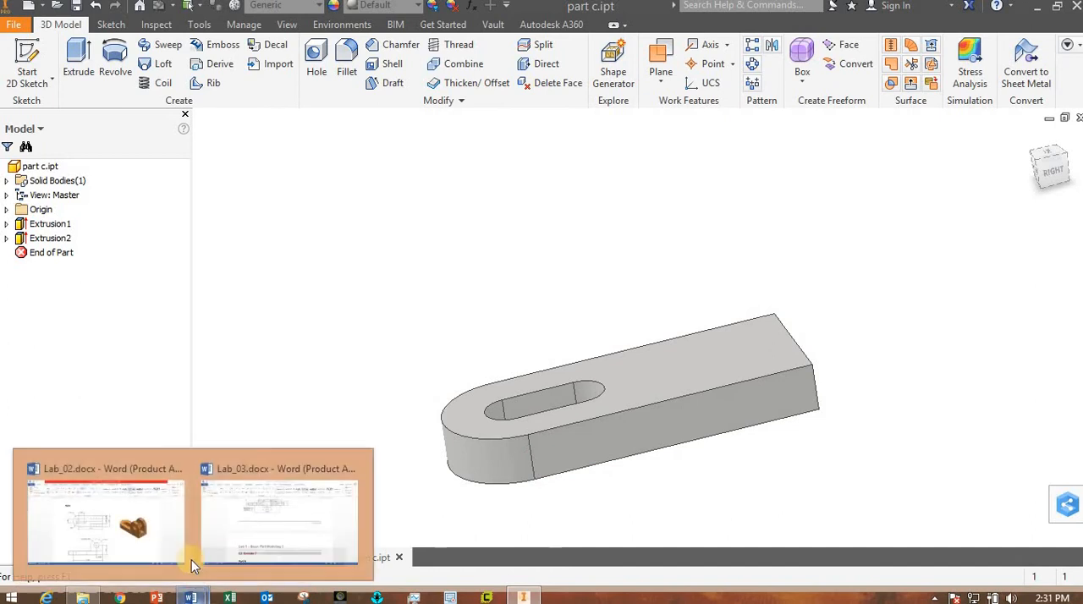
{"action": "left_click", "coordinate": [316, 521]}
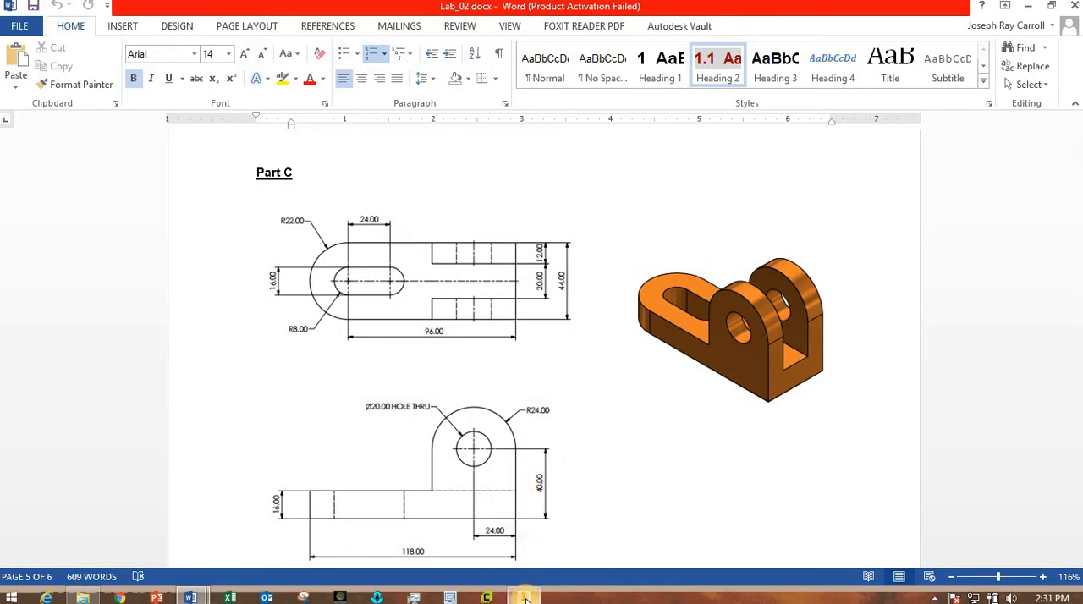
{"action": "mouse_move", "coordinate": [527, 596]}
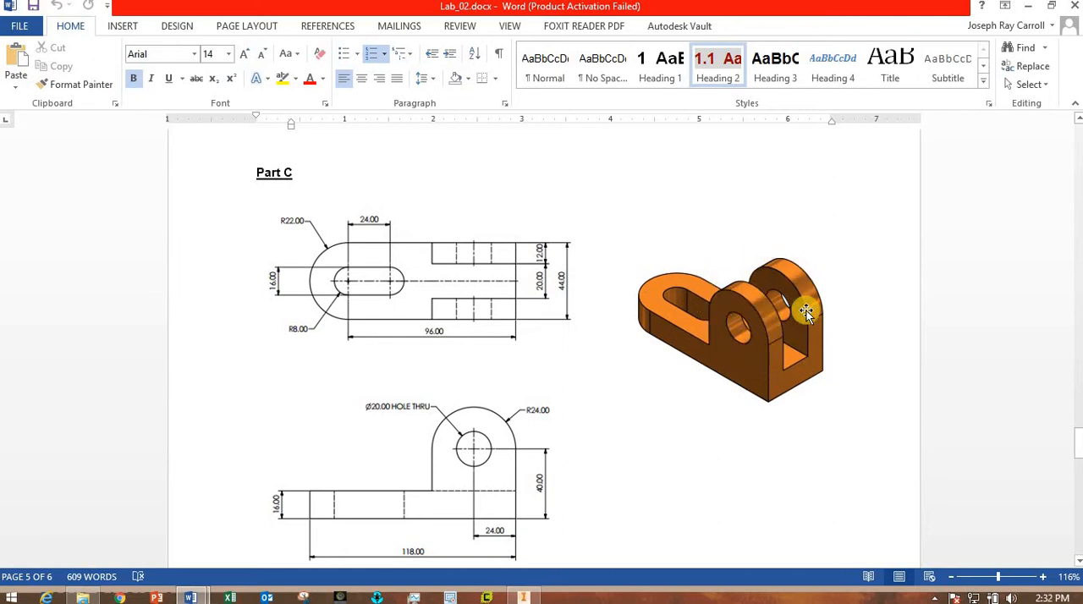
{"action": "left_click", "coordinate": [521, 597]}
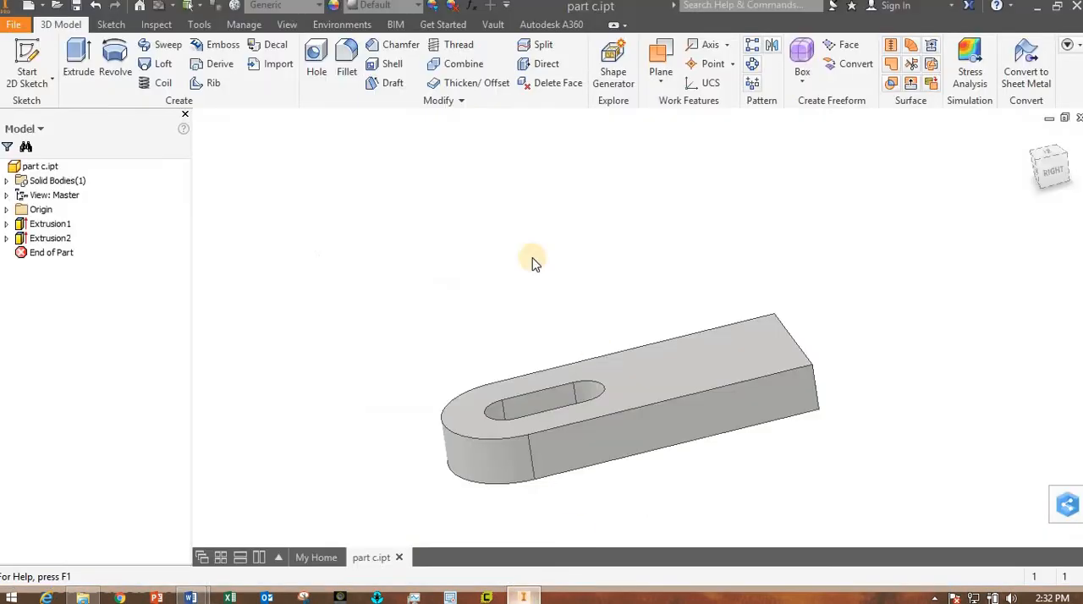
- Save the part and start a new sketch on the plate's long straight side face
{"action": "left_click", "coordinate": [74, 6]}
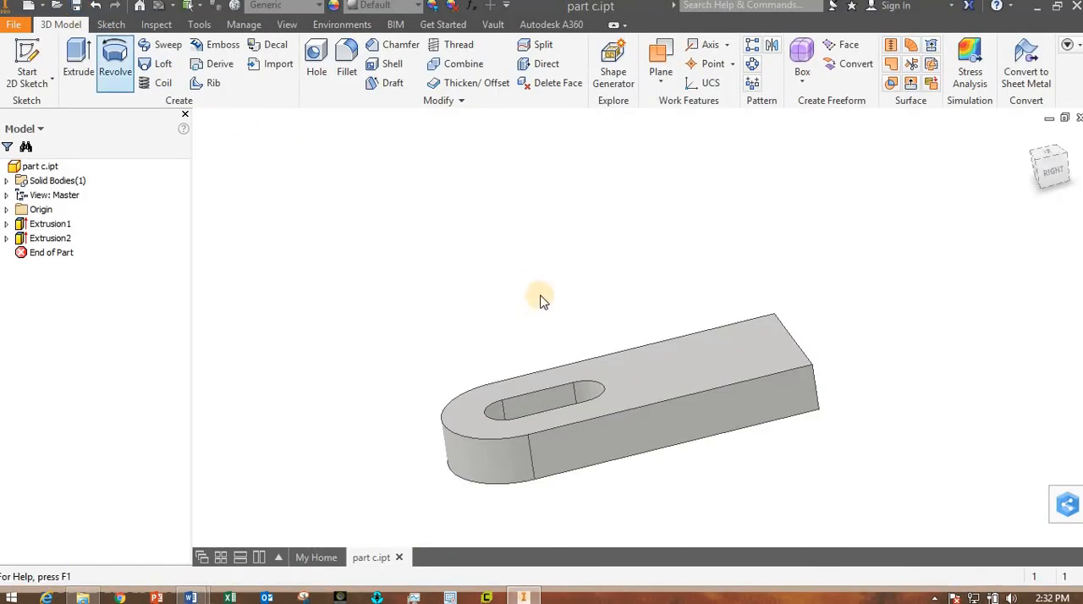
{"action": "left_click", "coordinate": [758, 407]}
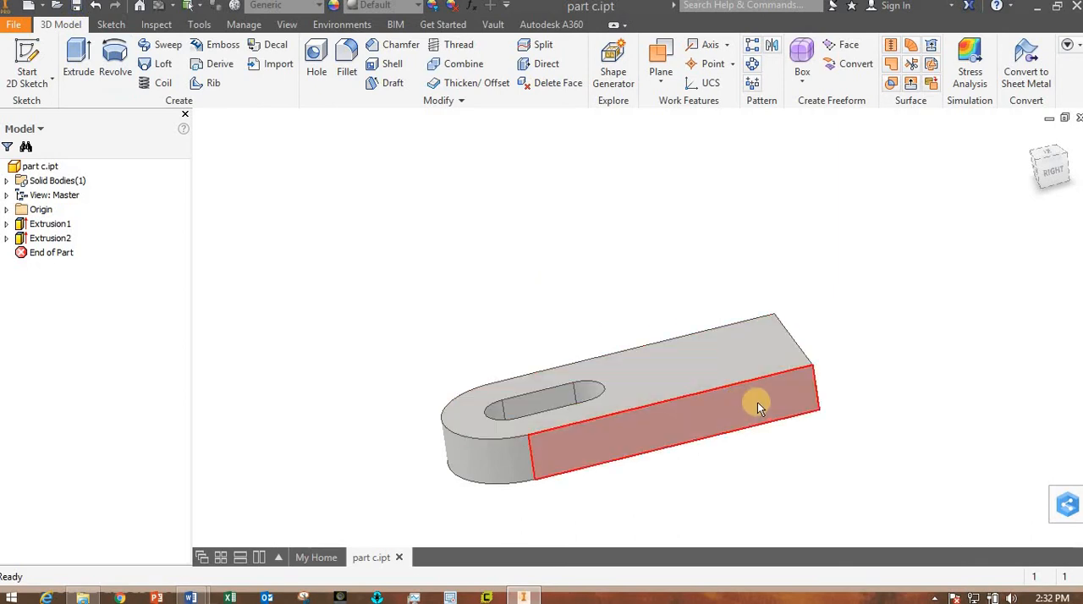
{"action": "left_click", "coordinate": [758, 406]}
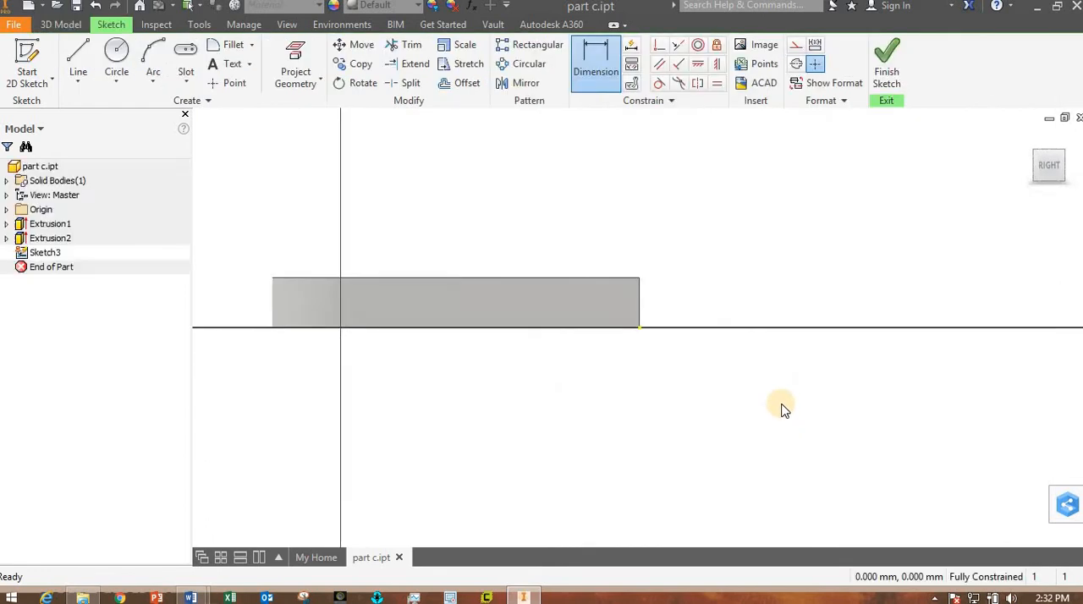
{"action": "middle_click_drag", "start_coordinate": [781, 432], "coordinate": [791, 473]}
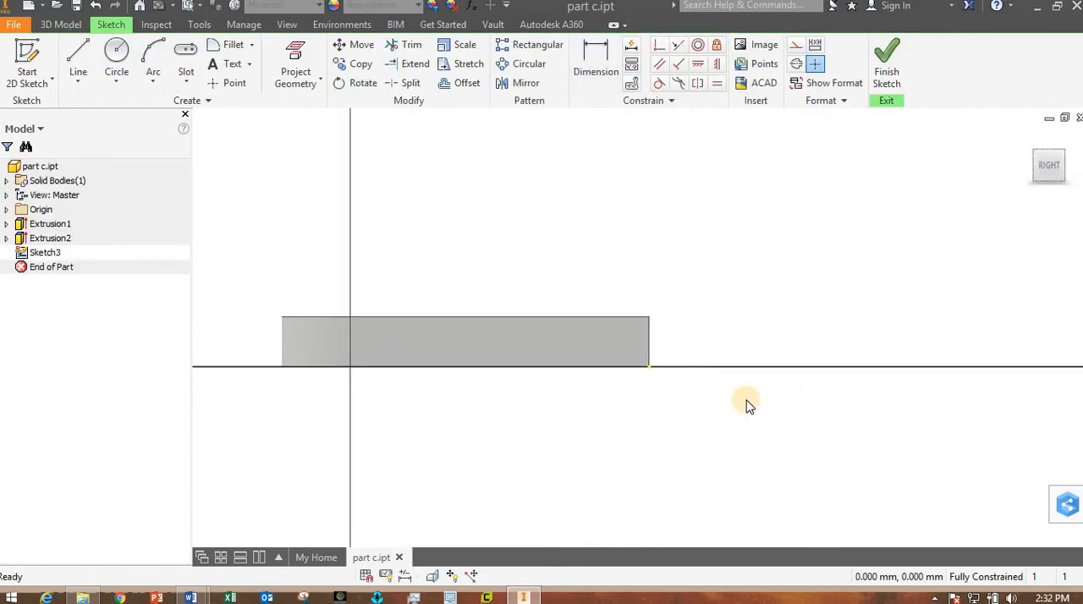
- Draw a two-point rectangle about 61 mm wide and 42 mm high on the plate's top edge, starting from its square-end corner
{"action": "left_click", "coordinate": [186, 80]}
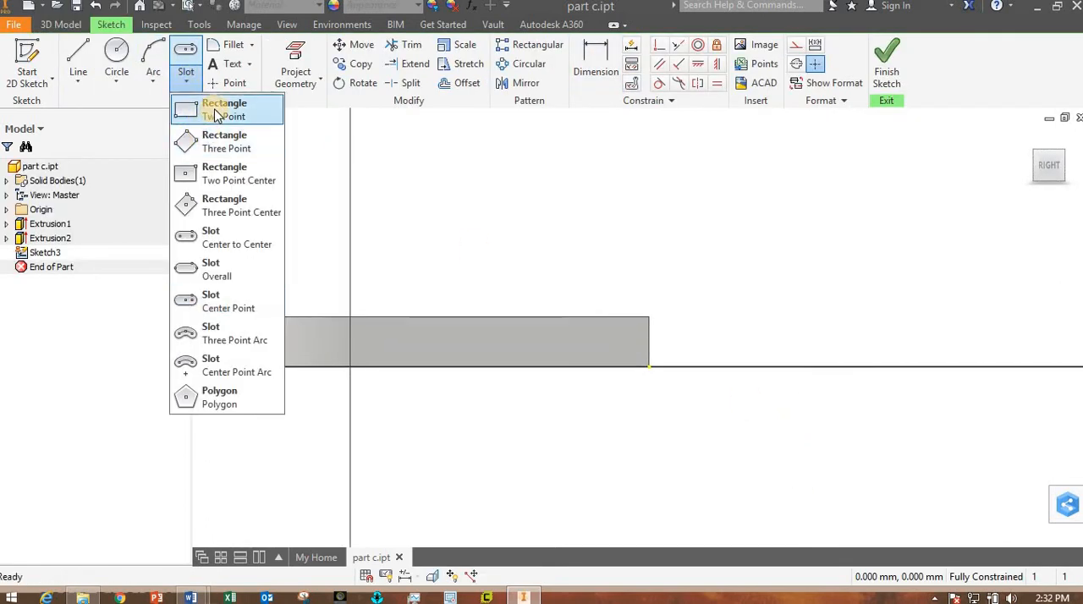
{"action": "left_click", "coordinate": [199, 109]}
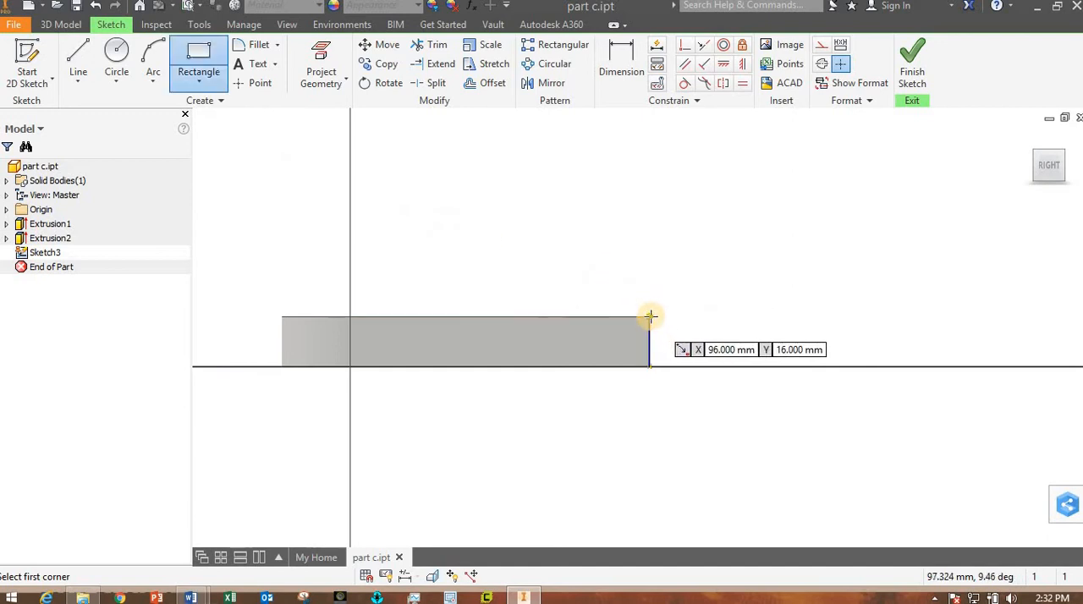
{"action": "scroll", "coordinate": [650, 316], "scroll_direction": "up", "scroll_amount": 3}
{"action": "scroll", "coordinate": [648, 318], "scroll_direction": "down", "scroll_amount": 2}
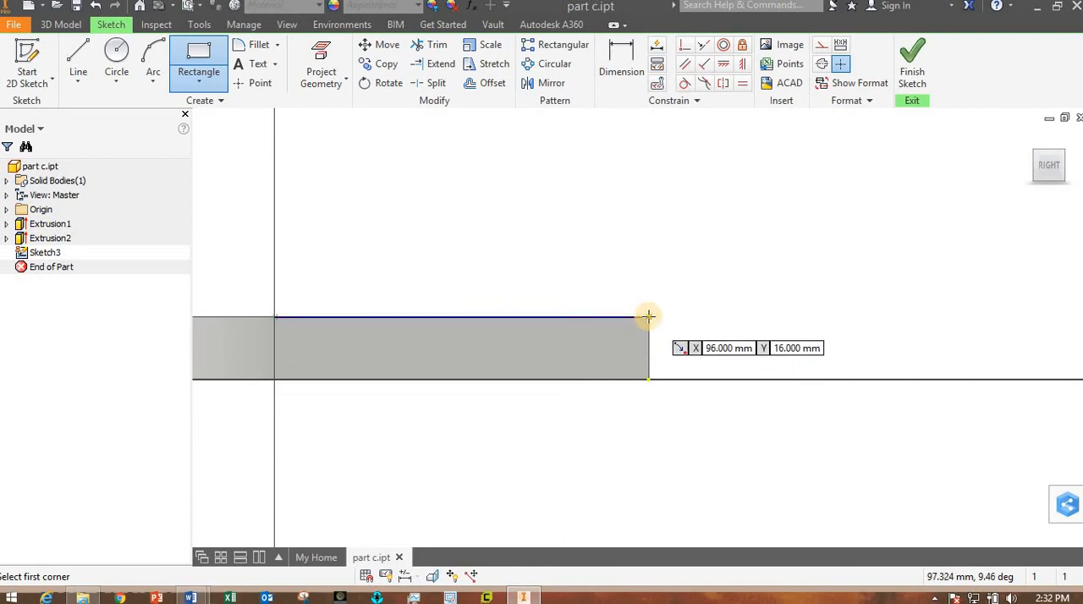
{"action": "left_click", "coordinate": [648, 317]}
{"action": "left_click", "coordinate": [412, 153]}
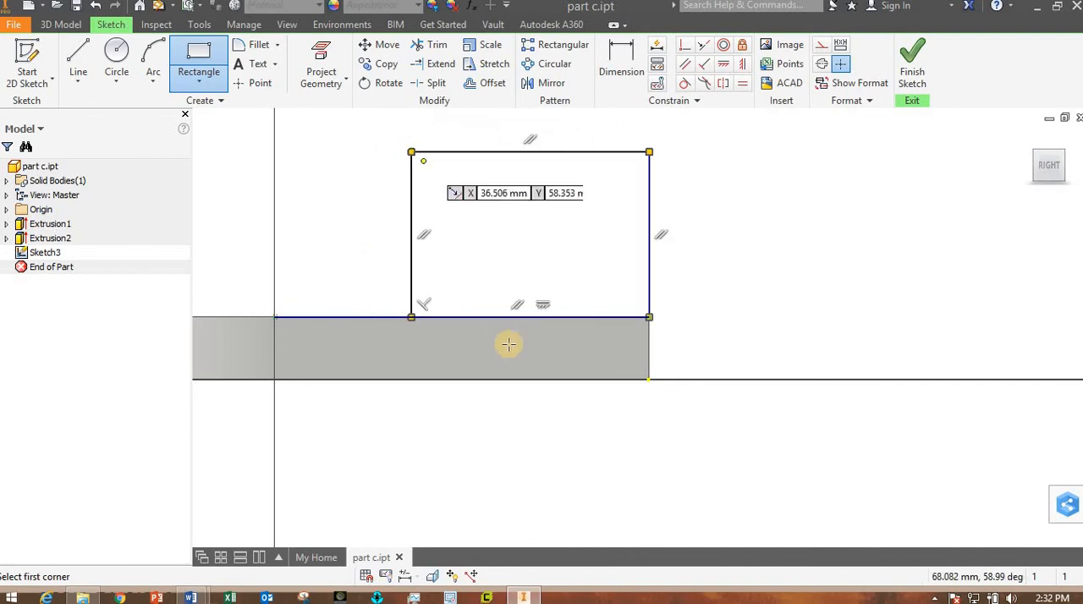
{"action": "scroll", "coordinate": [508, 344], "scroll_direction": "up", "scroll_amount": 4}
{"action": "scroll", "coordinate": [542, 411], "scroll_direction": "down", "scroll_amount": 2}
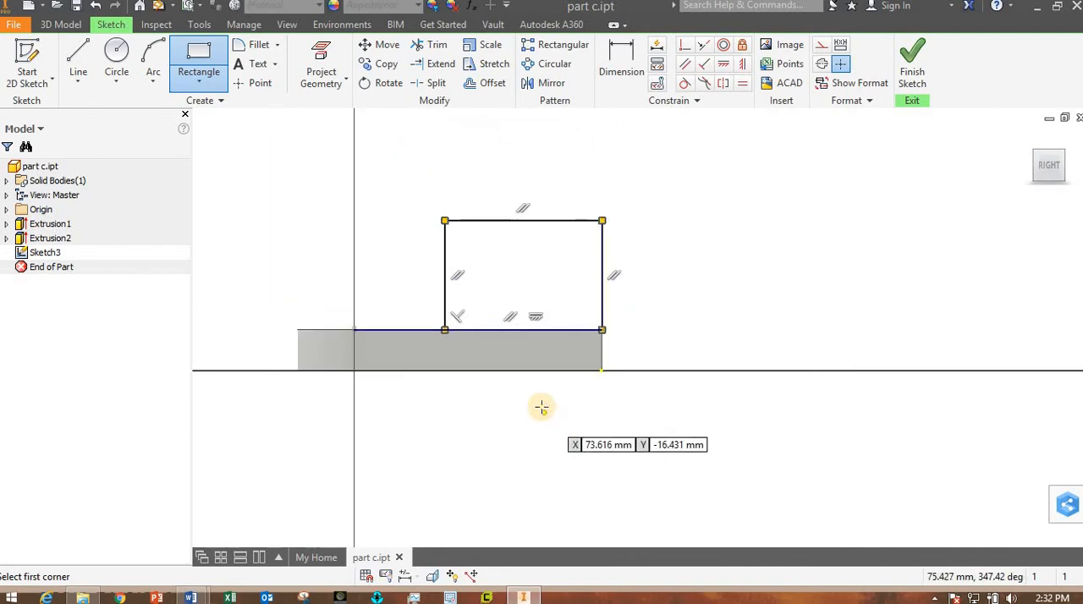
- Draw a circle from the midpoint of the rectangle's upper edge to its corner, and reshape the rectangle to about 48.5 by 29 mm
{"action": "key", "text": "c"}
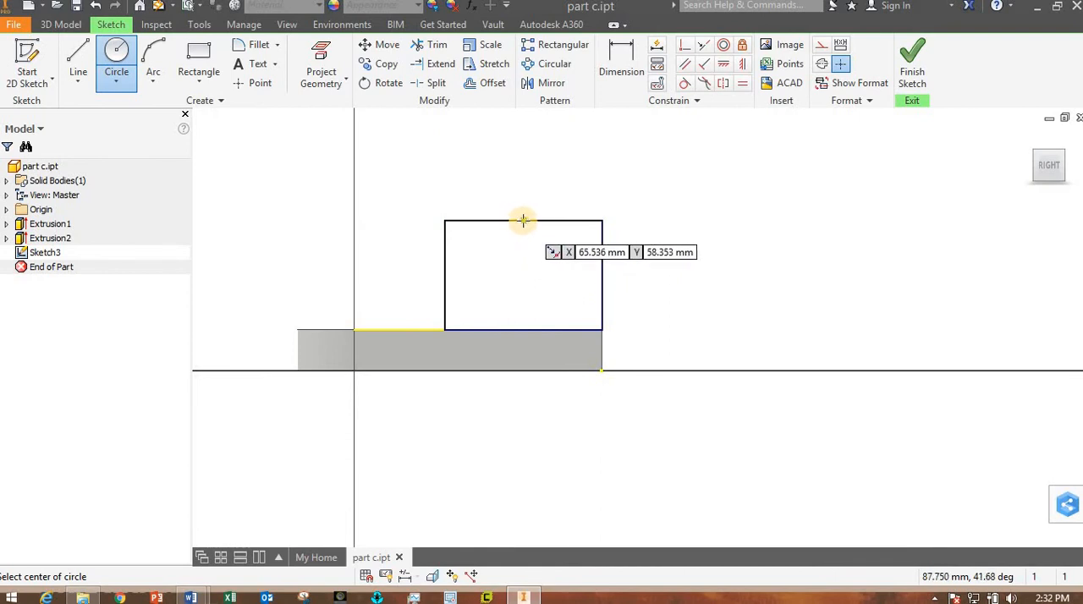
{"action": "left_click", "coordinate": [523, 220]}
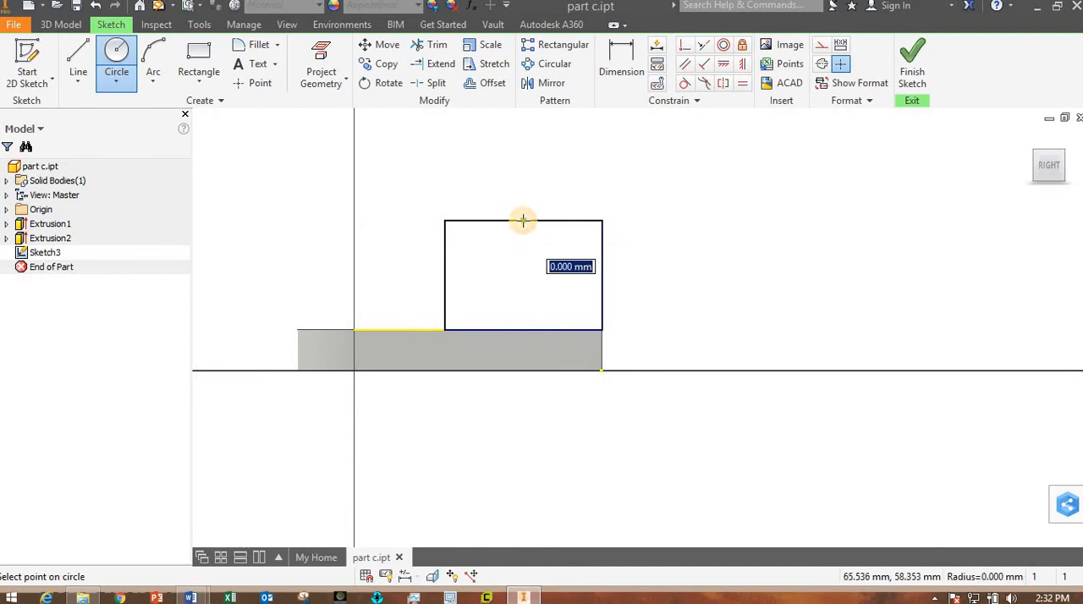
{"action": "left_click", "coordinate": [603, 222]}
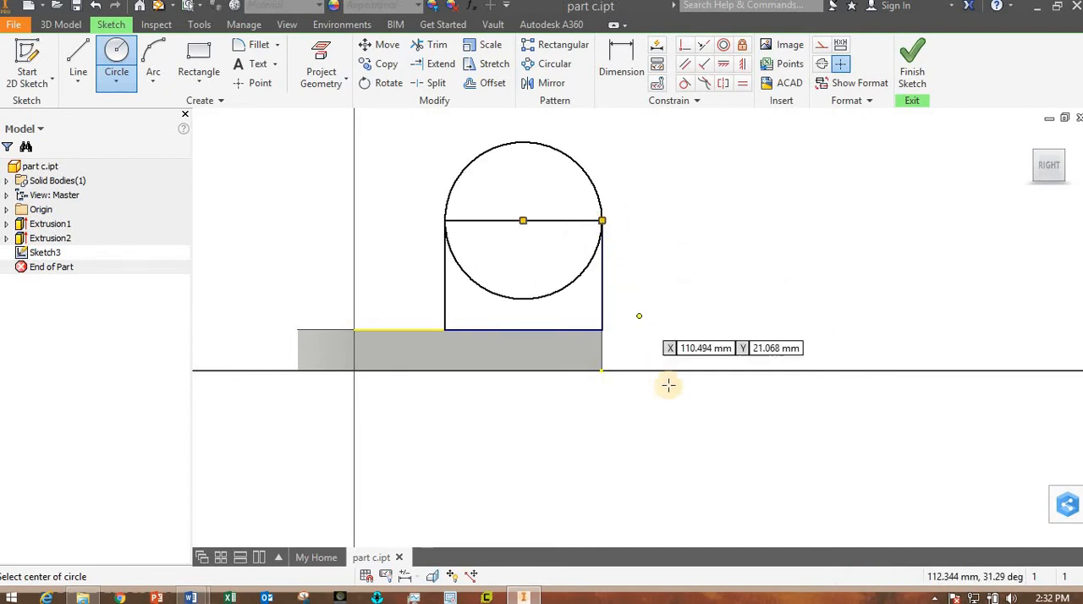
{"action": "key", "text": "Escape"}
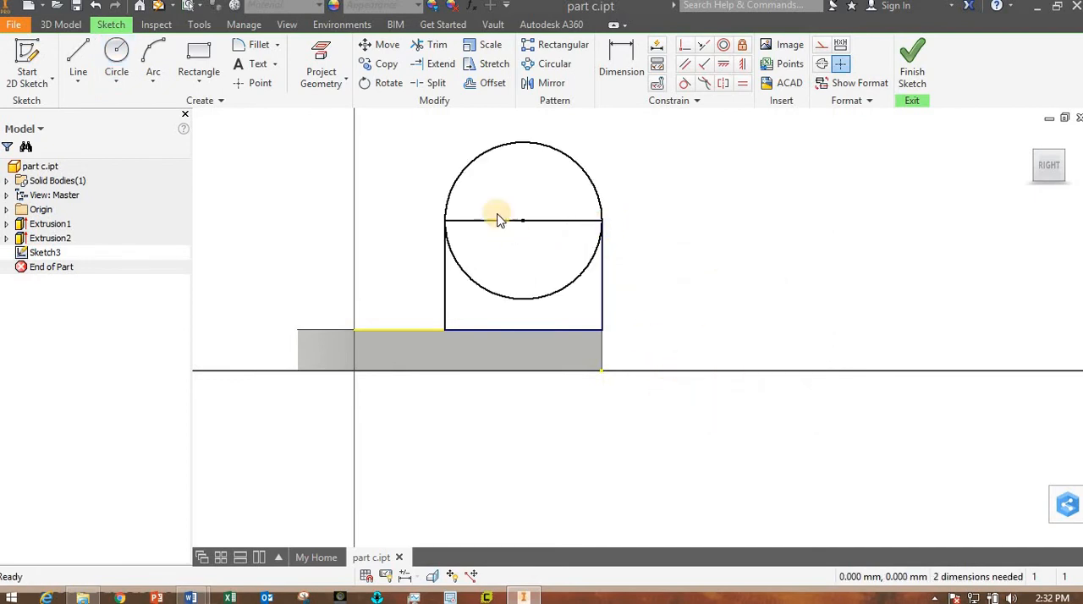
{"action": "left_click_drag", "start_coordinate": [456, 251], "coordinate": [486, 249]}
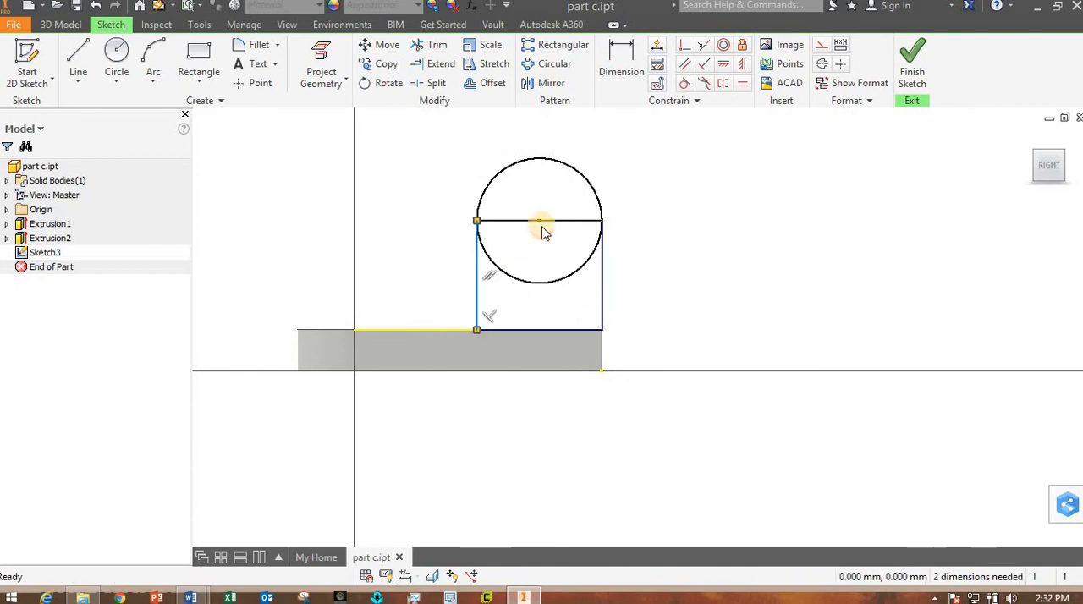
{"action": "left_click_drag", "start_coordinate": [549, 221], "coordinate": [545, 256]}
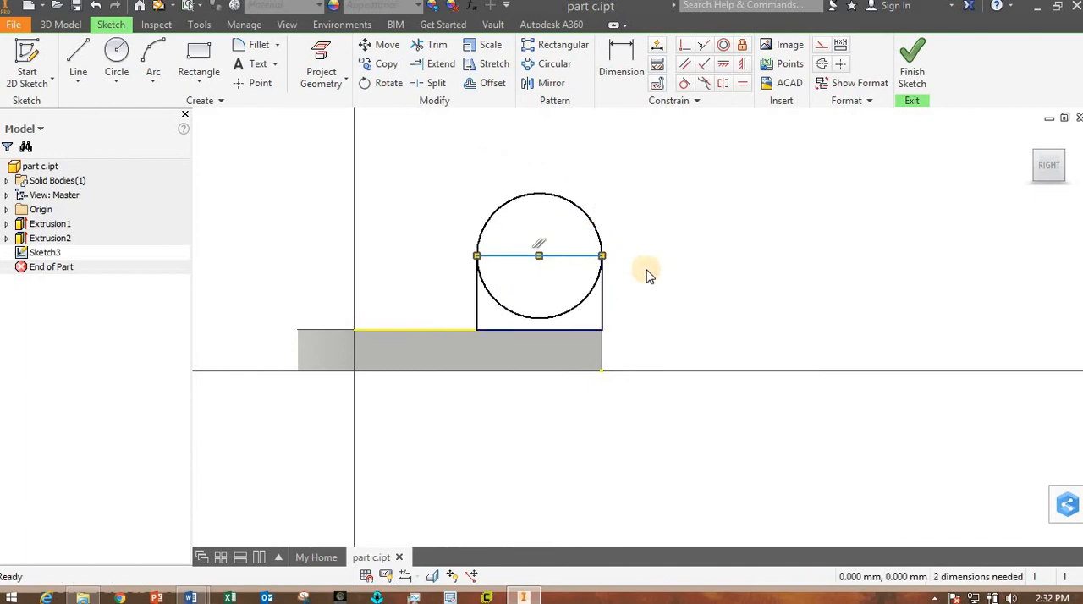
- Dimension the height from the plate's bottom edge to the rectangle's upper edge as 40 mm
{"action": "left_click", "coordinate": [622, 64]}
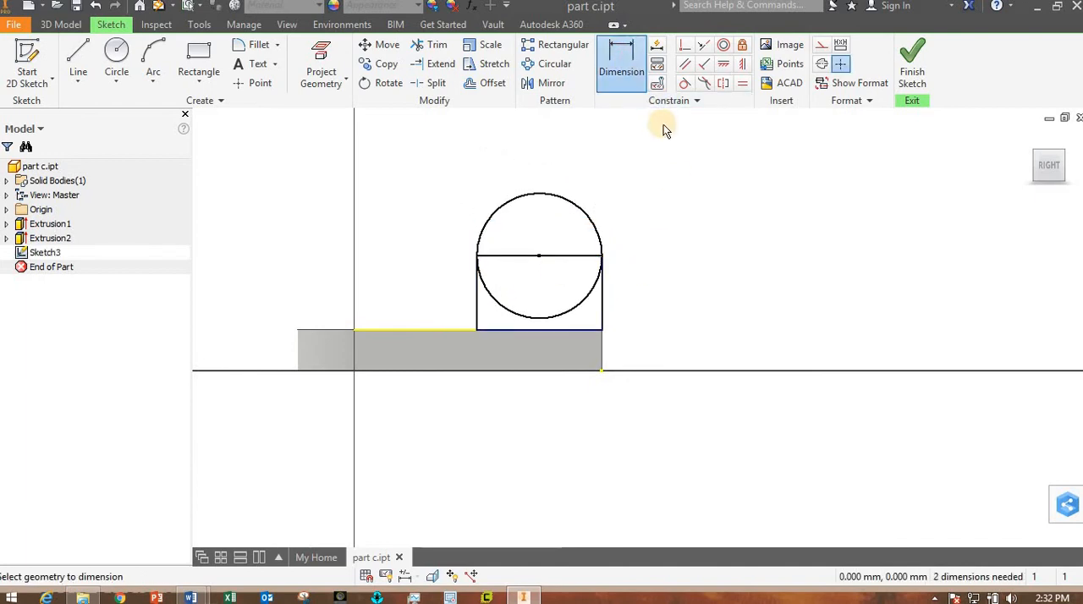
{"action": "left_click", "coordinate": [575, 370]}
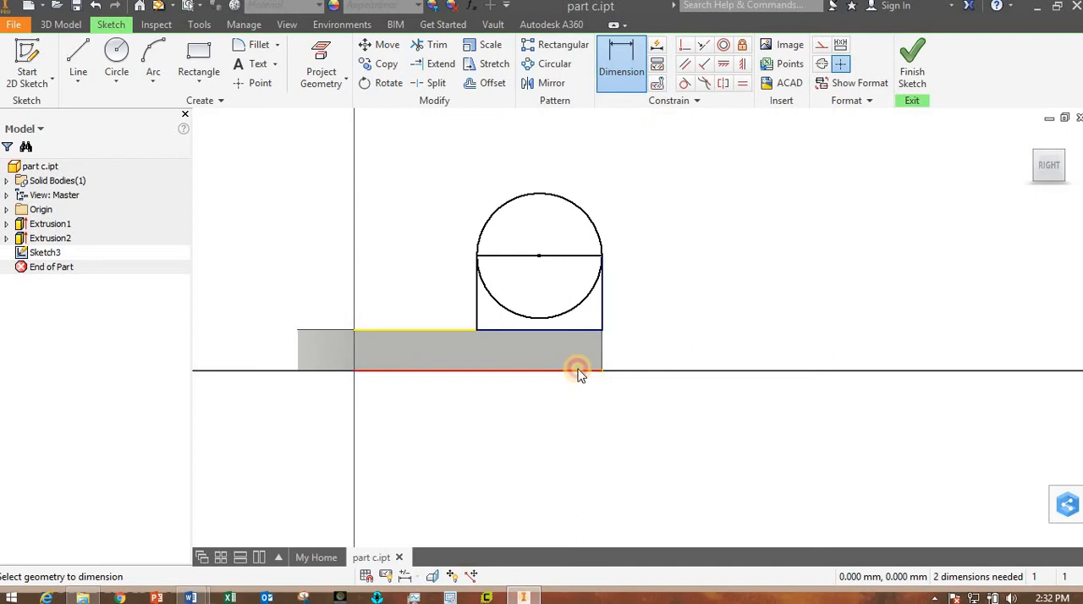
{"action": "left_click", "coordinate": [578, 258]}
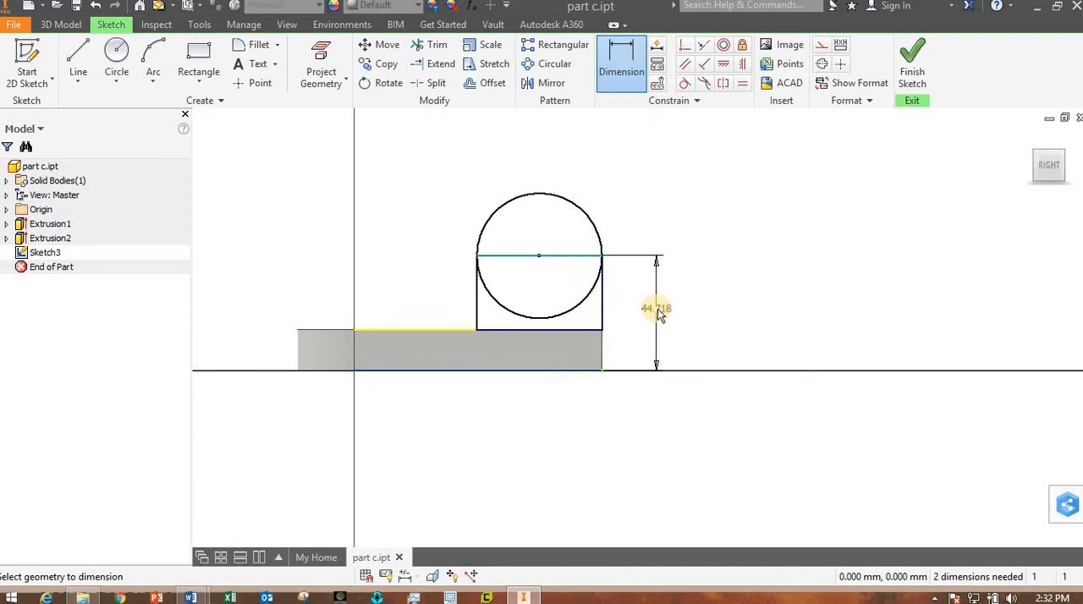
{"action": "left_click", "coordinate": [657, 308]}
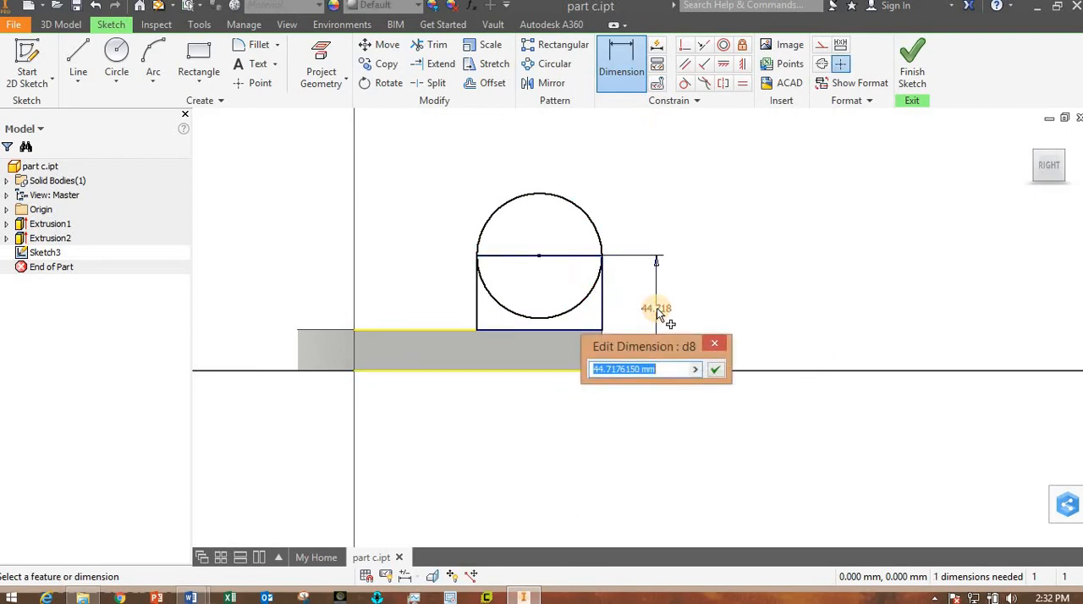
{"action": "type", "text": "40"}
{"action": "key", "text": "Return"}
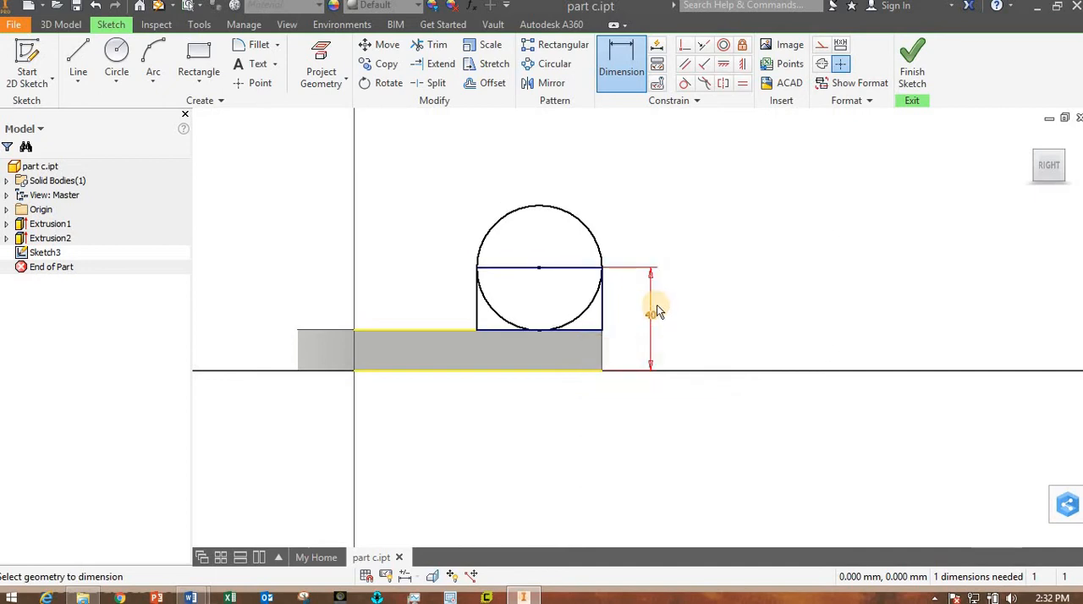
- Dimension the circle's diameter as 2*24 and finish the sketch
{"action": "left_click", "coordinate": [594, 222]}
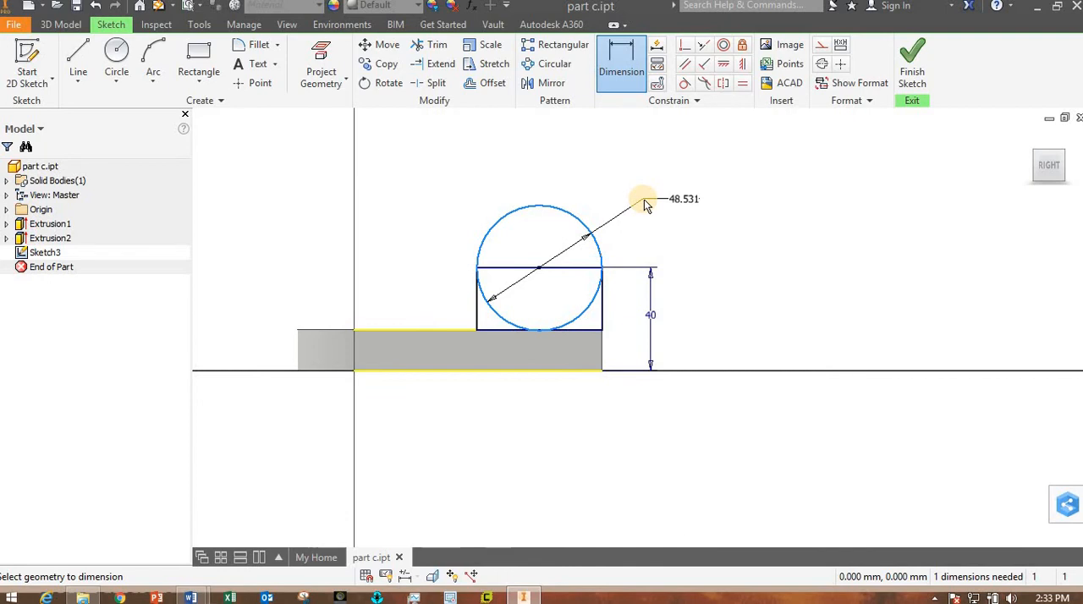
{"action": "left_click", "coordinate": [644, 202]}
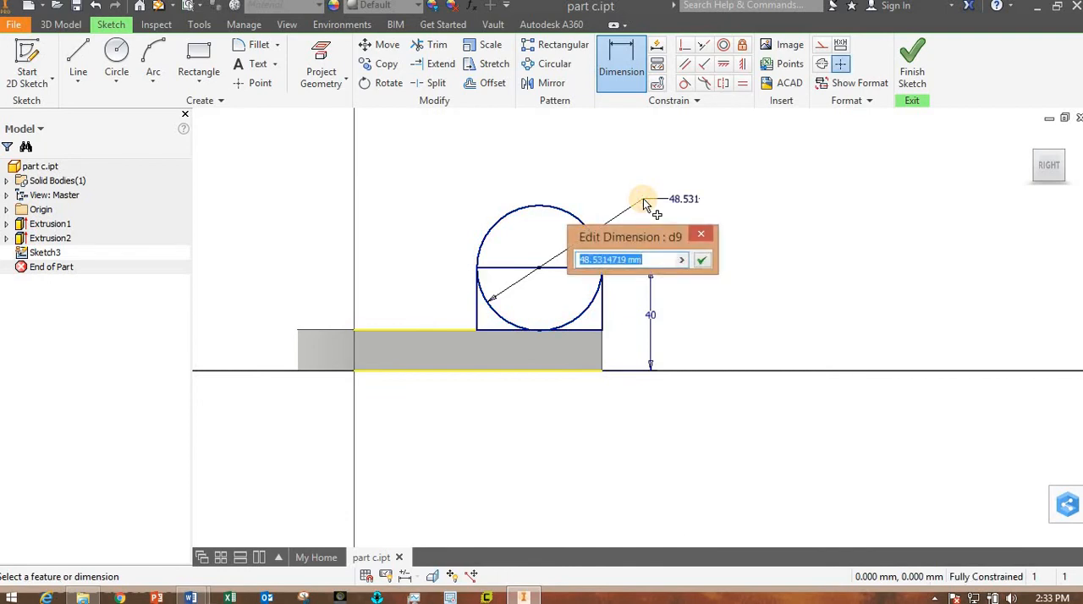
{"action": "type", "text": "2"}
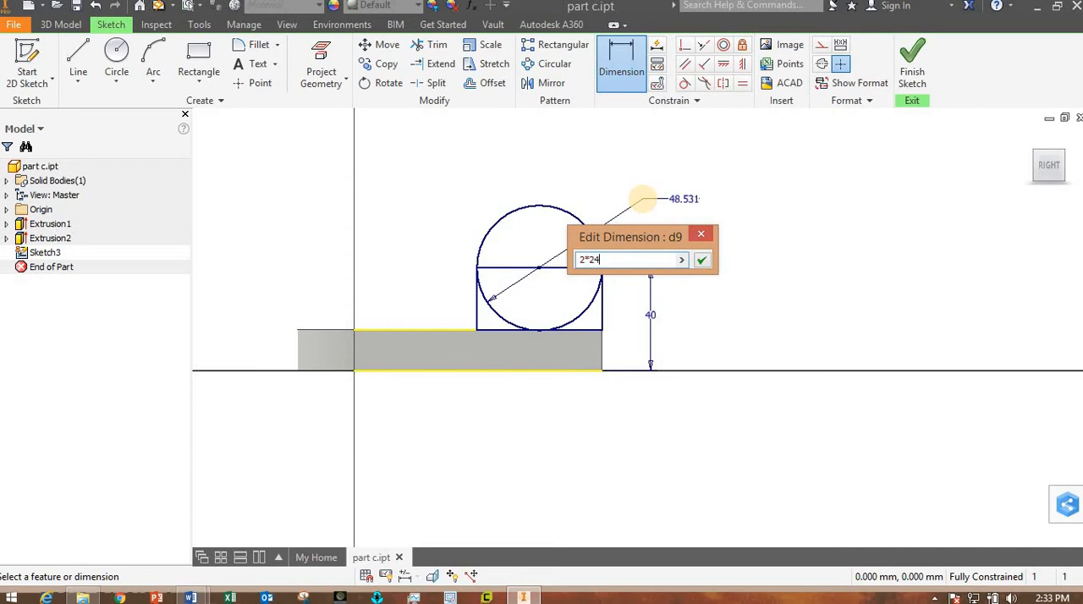
{"action": "type", "text": "*24"}
{"action": "key", "text": "Return"}
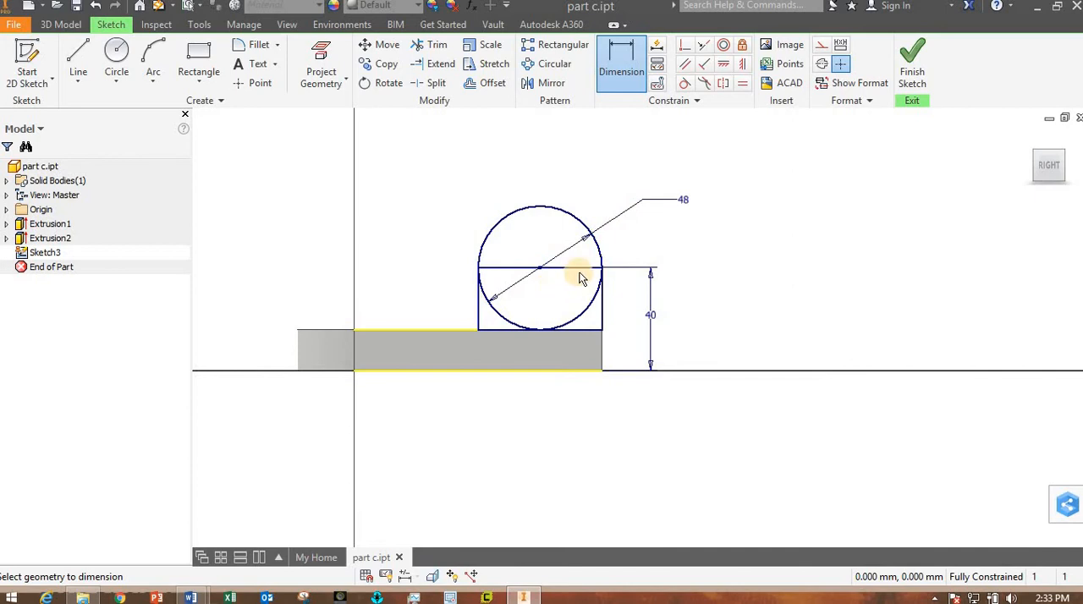
{"action": "left_click", "coordinate": [911, 77]}
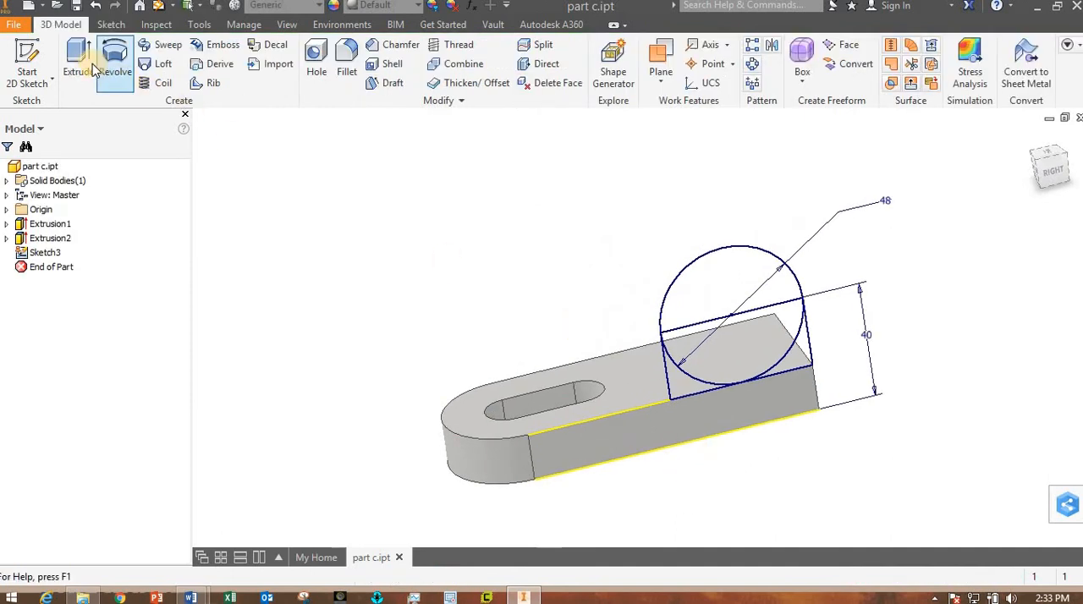
- Extrude the rectangle and circle regions together 12 mm inward over the plate, joined to the body as a round-topped lug
{"action": "left_click", "coordinate": [88, 68]}
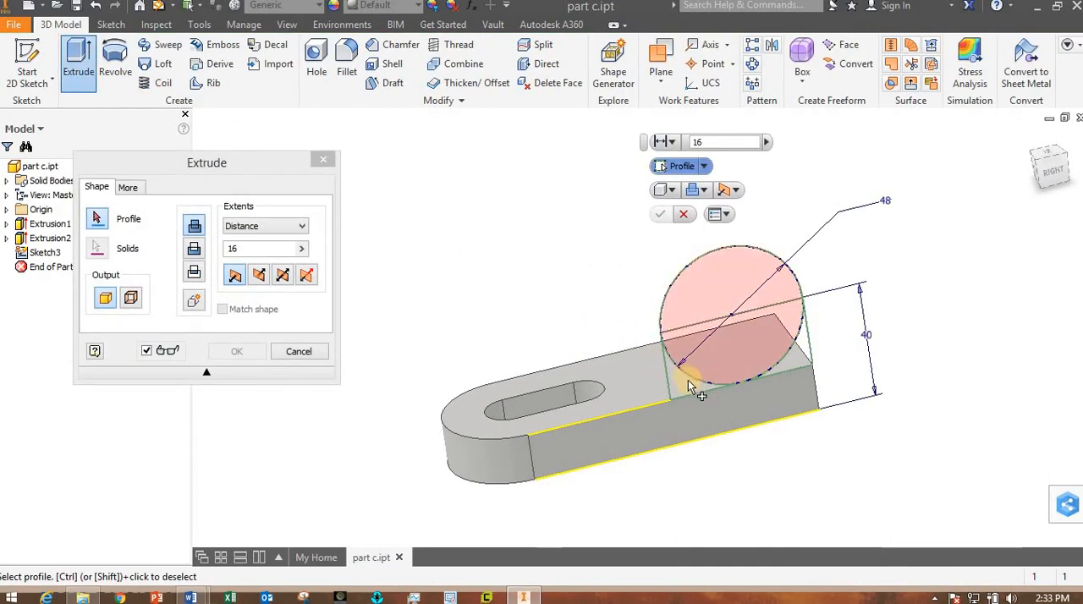
{"action": "left_click", "coordinate": [690, 347]}
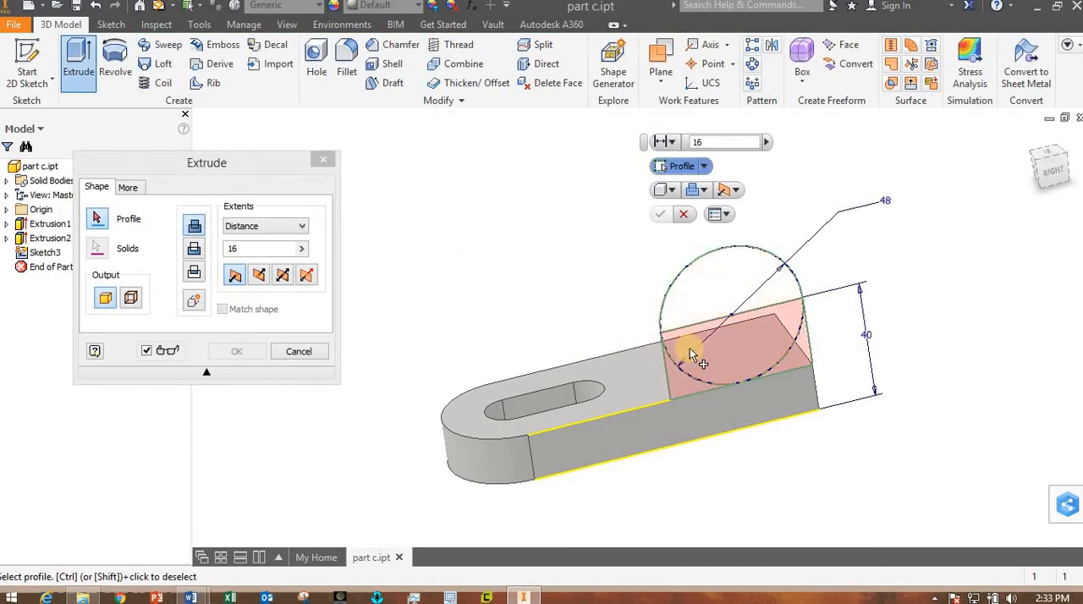
{"action": "left_click", "coordinate": [692, 299]}
{"action": "middle_click_drag", "start_coordinate": [581, 506], "coordinate": [639, 508], "text": "shift"}
{"action": "middle_click_drag", "start_coordinate": [668, 465], "coordinate": [664, 444]}
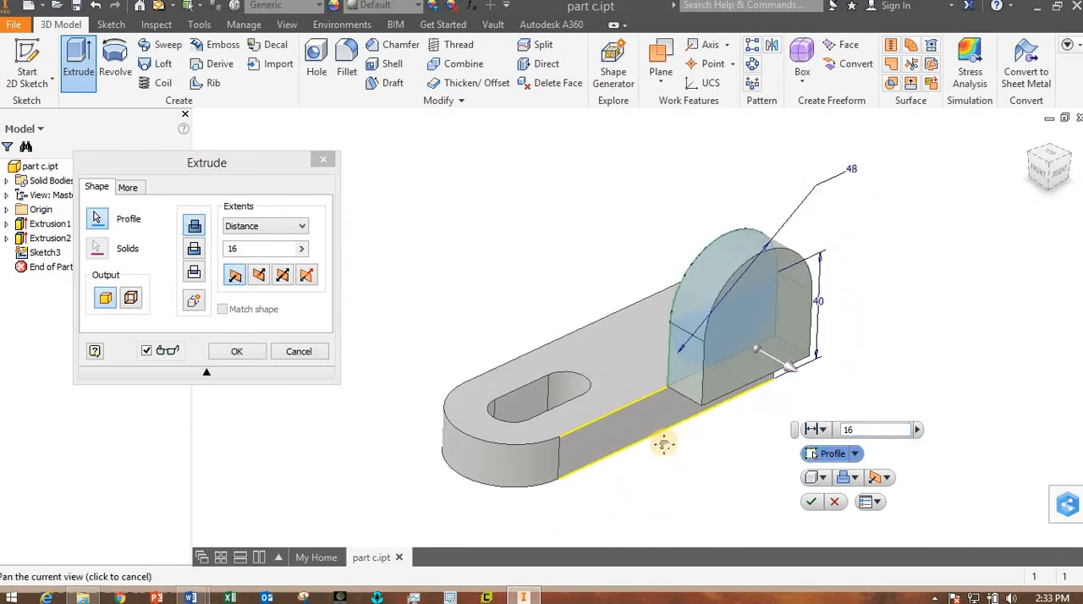
{"action": "left_click", "coordinate": [258, 276]}
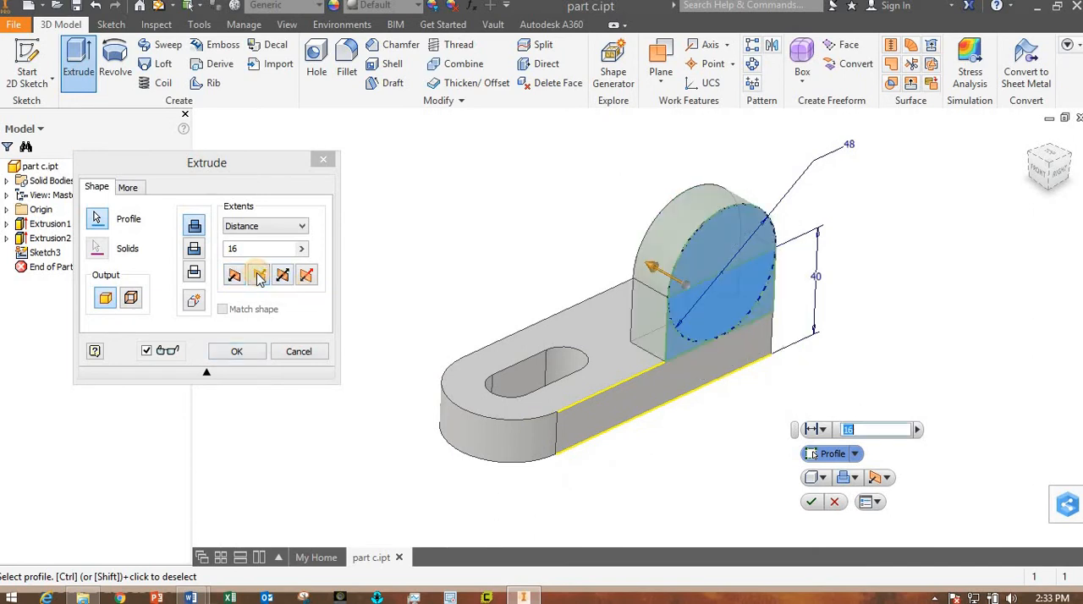
{"action": "left_click", "coordinate": [238, 249]}
{"action": "double_click", "coordinate": [224, 252]}
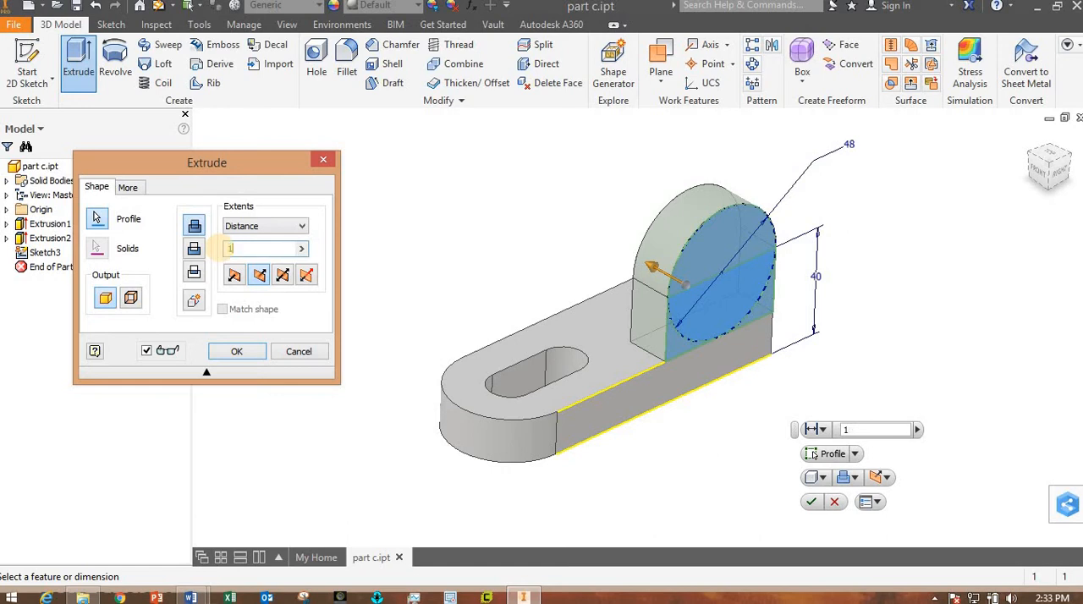
{"action": "type", "text": "12"}
{"action": "key", "text": "Return"}
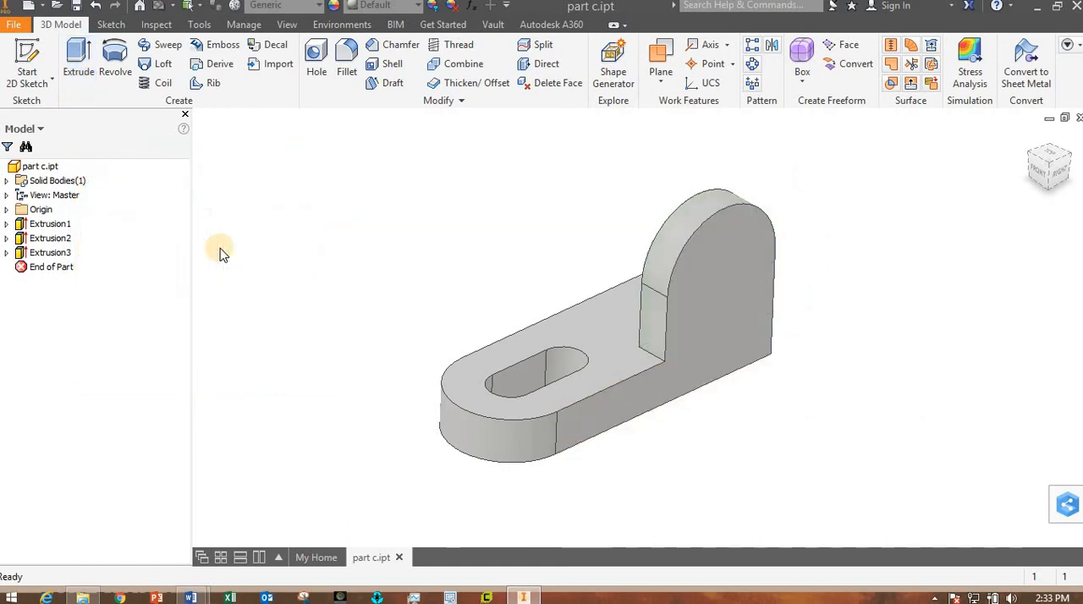
- Start a new sketch on the outer flat face of the upright round-topped lug
{"action": "middle_click_drag", "start_coordinate": [872, 391], "coordinate": [834, 329], "text": "shift"}
{"action": "left_click", "coordinate": [738, 271]}
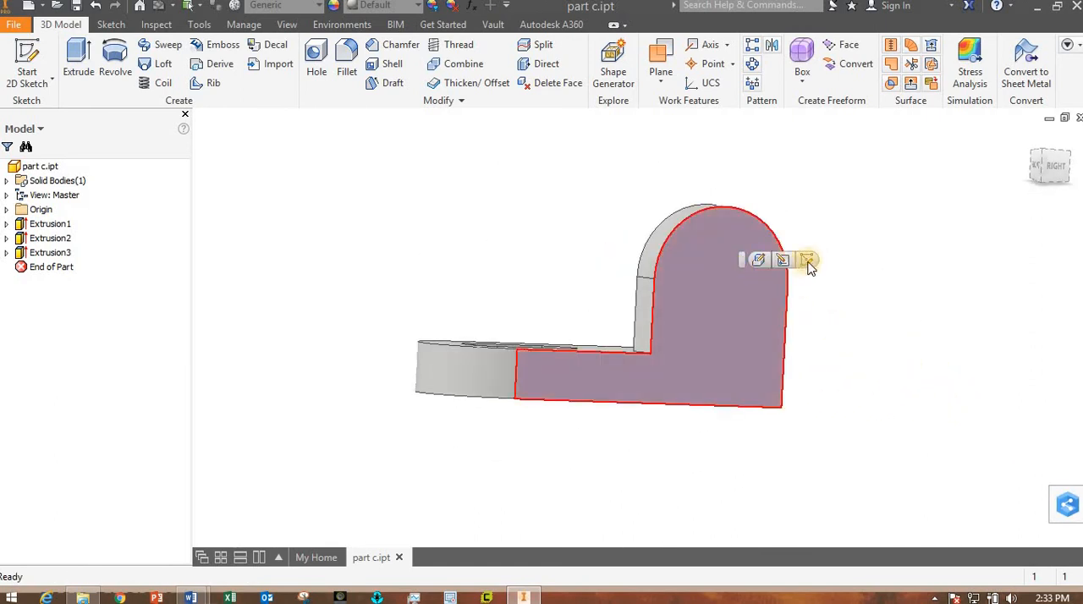
{"action": "left_click", "coordinate": [810, 263]}
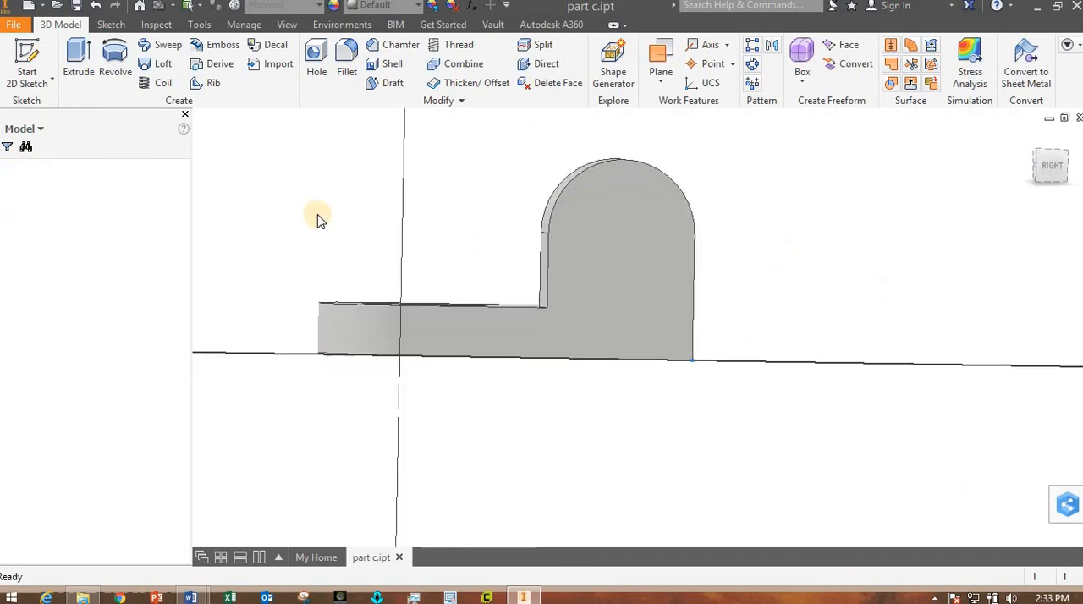
{"action": "left_click", "coordinate": [119, 58]}
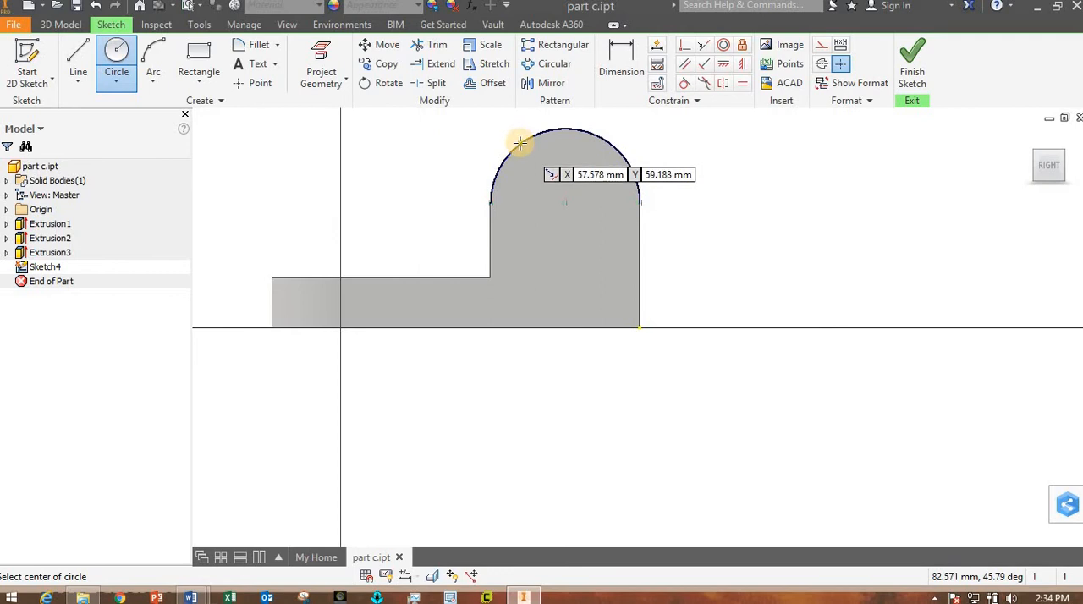
{"action": "left_click", "coordinate": [564, 203]}
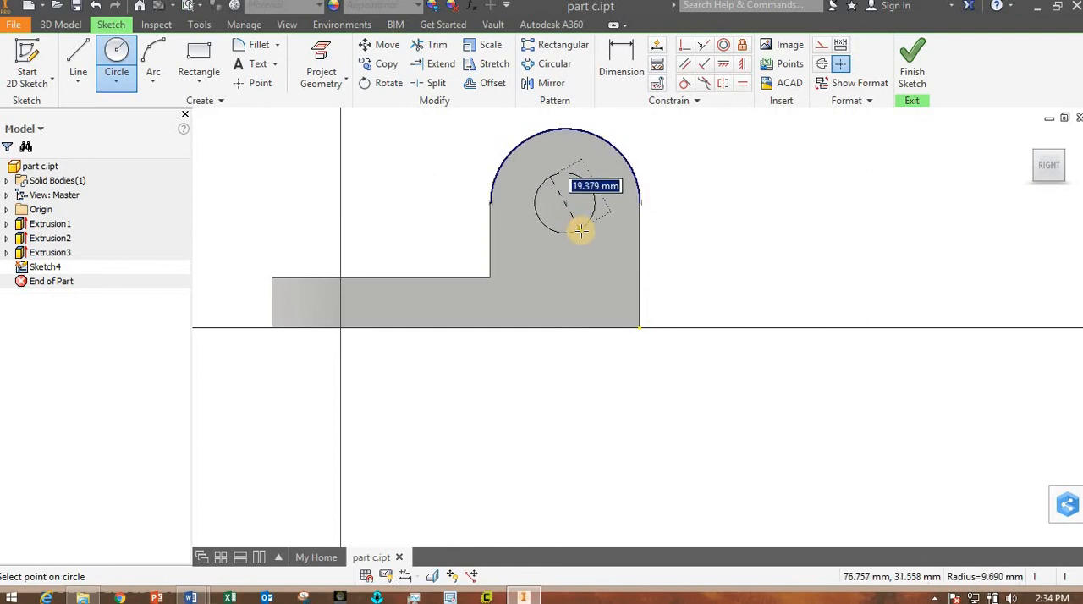
{"action": "left_click", "coordinate": [581, 230]}
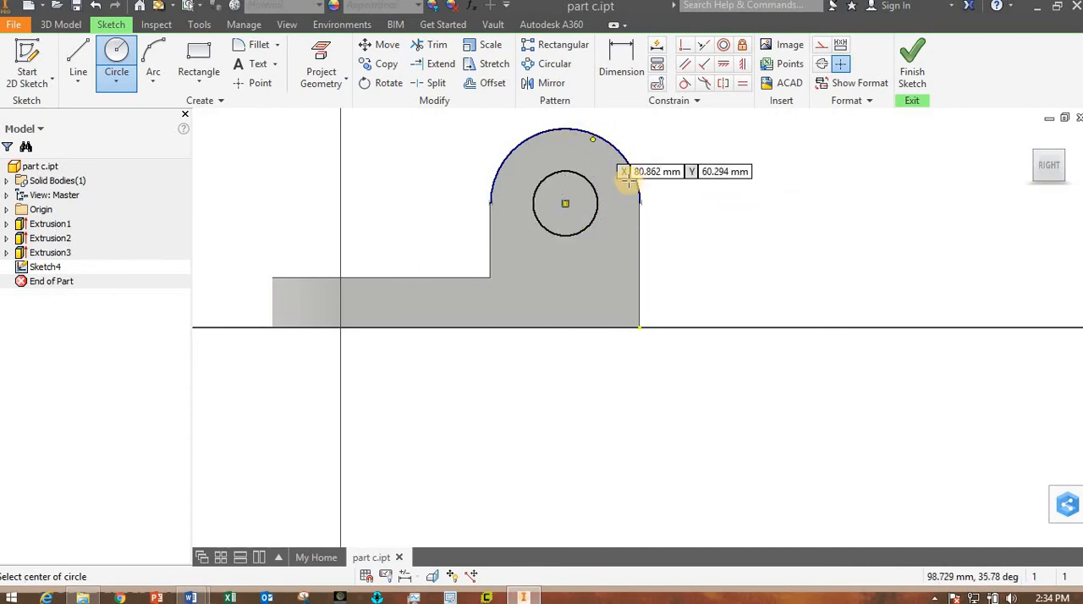
{"action": "left_click", "coordinate": [96, 6]}
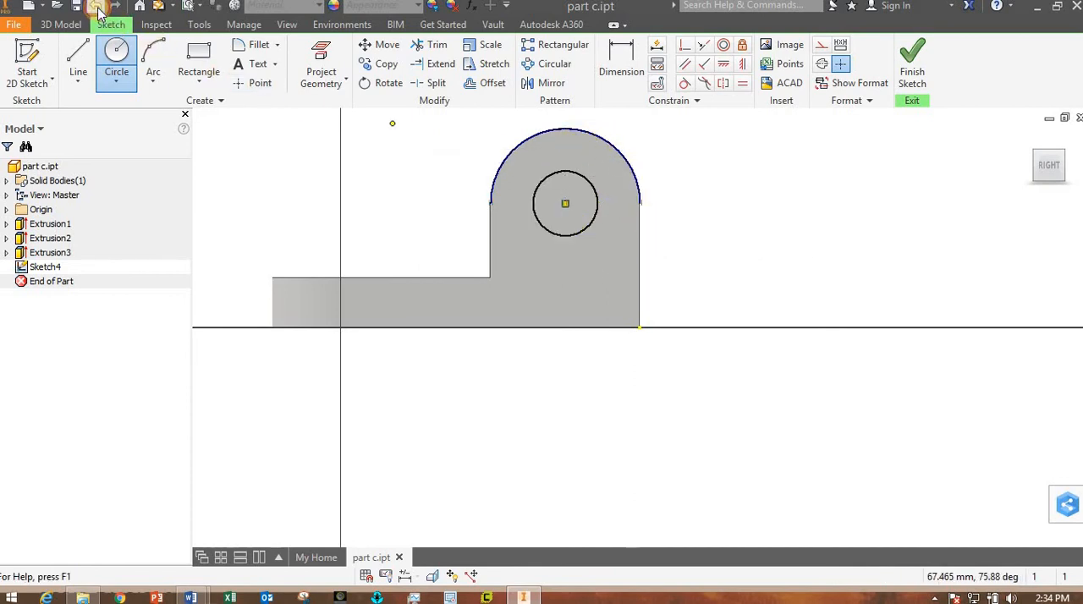
- Sketch a circle about 20.7 mm in diameter on the lug face and make it concentric with the lug's rounded top edge
{"action": "left_click", "coordinate": [115, 70]}
{"action": "left_click", "coordinate": [559, 226]}
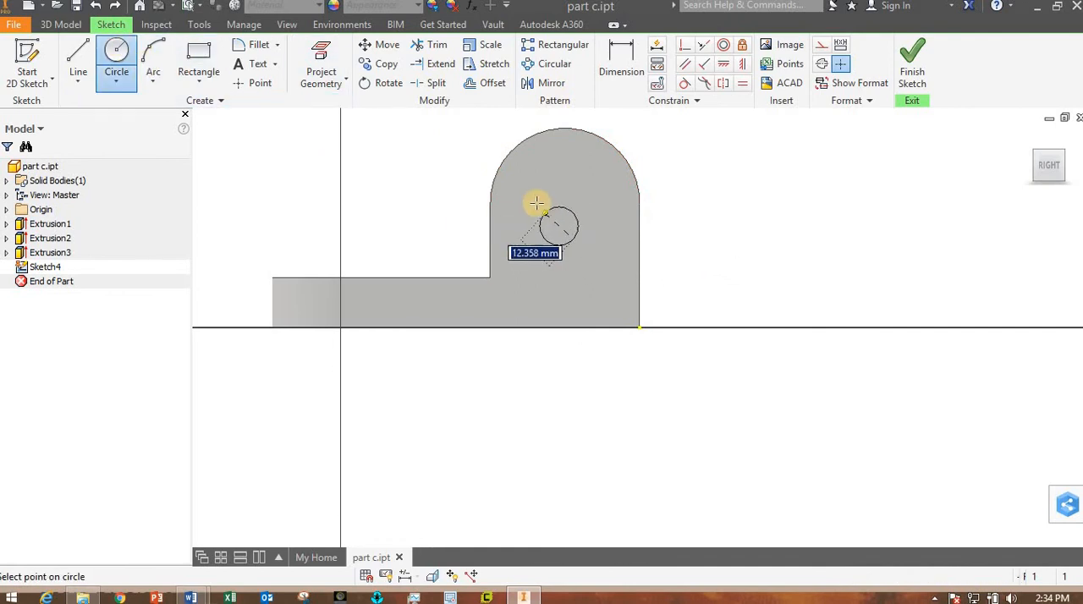
{"action": "left_click", "coordinate": [533, 206]}
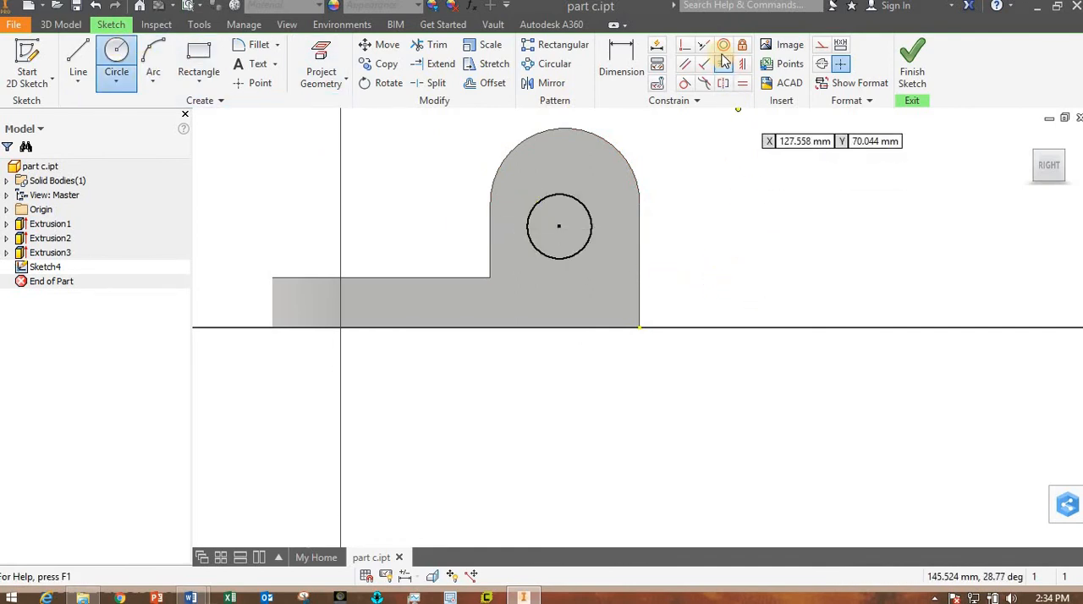
{"action": "key", "text": "Escape"}
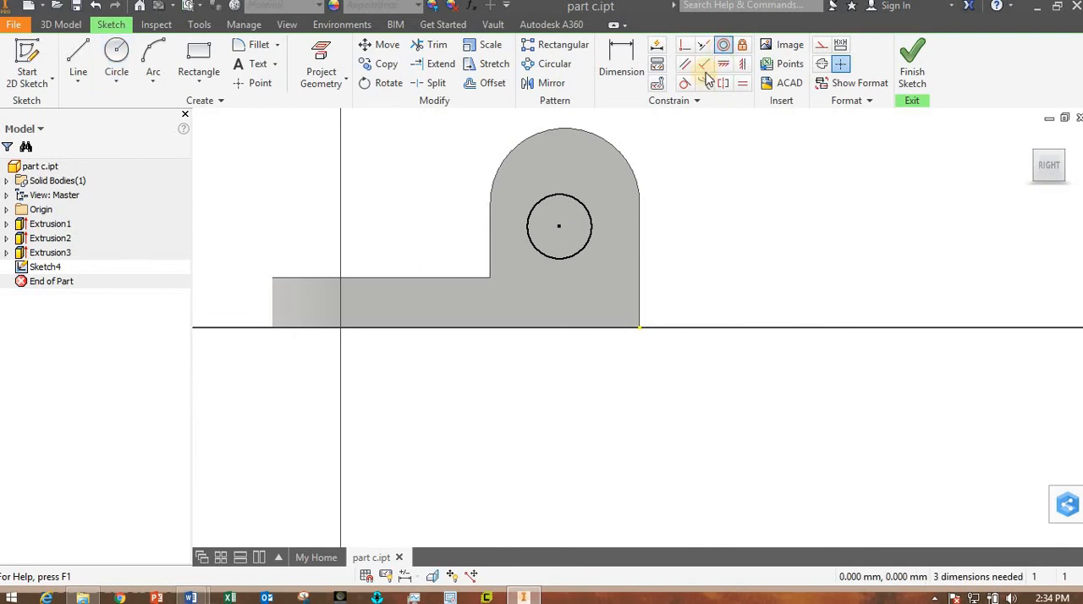
{"action": "left_click", "coordinate": [705, 67]}
{"action": "left_click", "coordinate": [614, 148]}
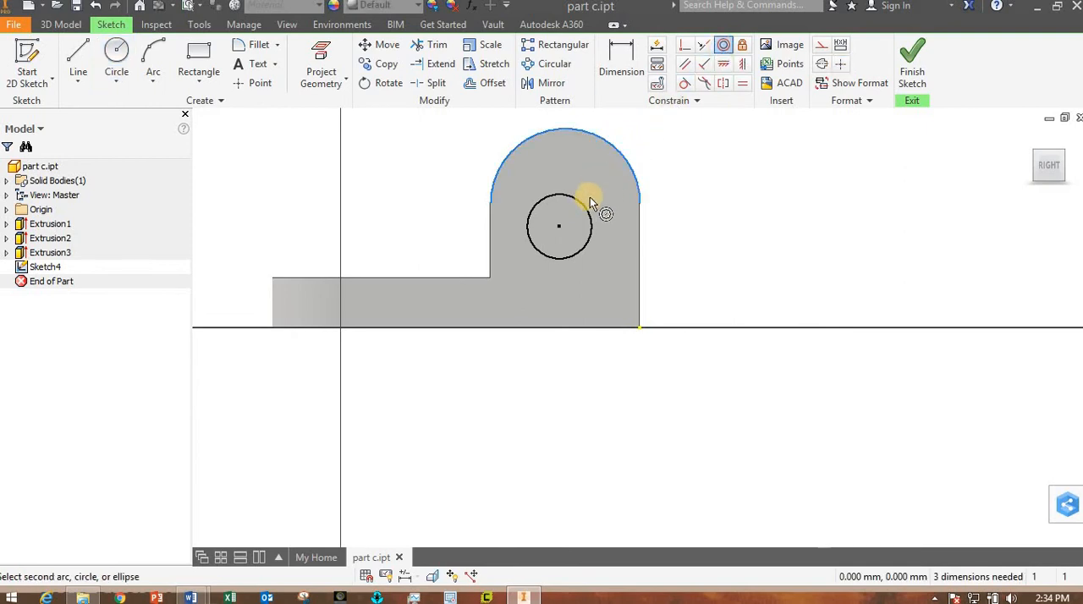
{"action": "left_click", "coordinate": [587, 210]}
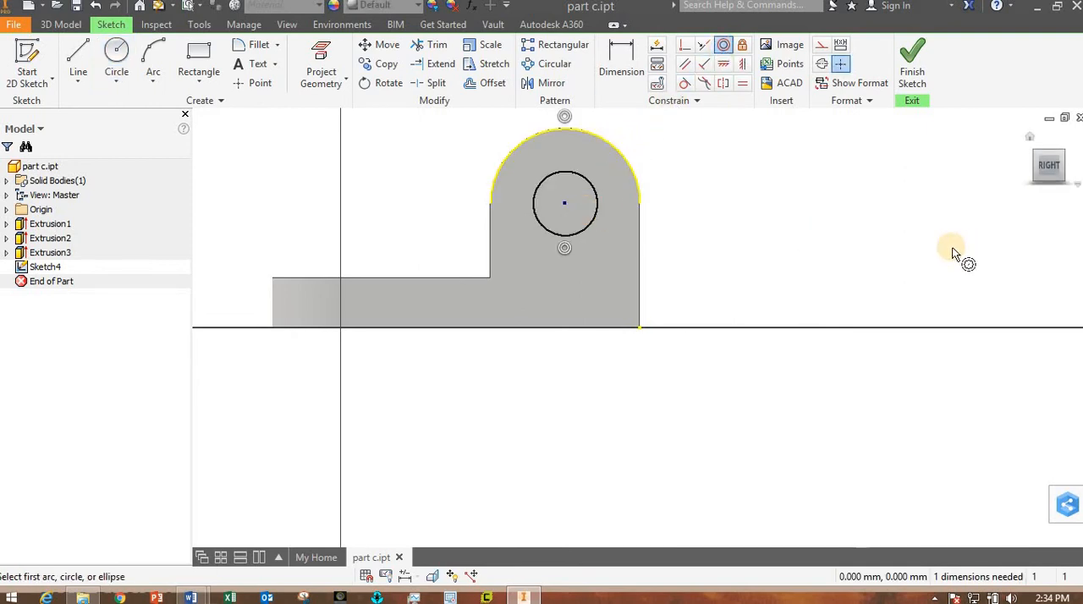
- Dimension the circle's diameter as 20 mm and finish the sketch
{"action": "left_click", "coordinate": [627, 69]}
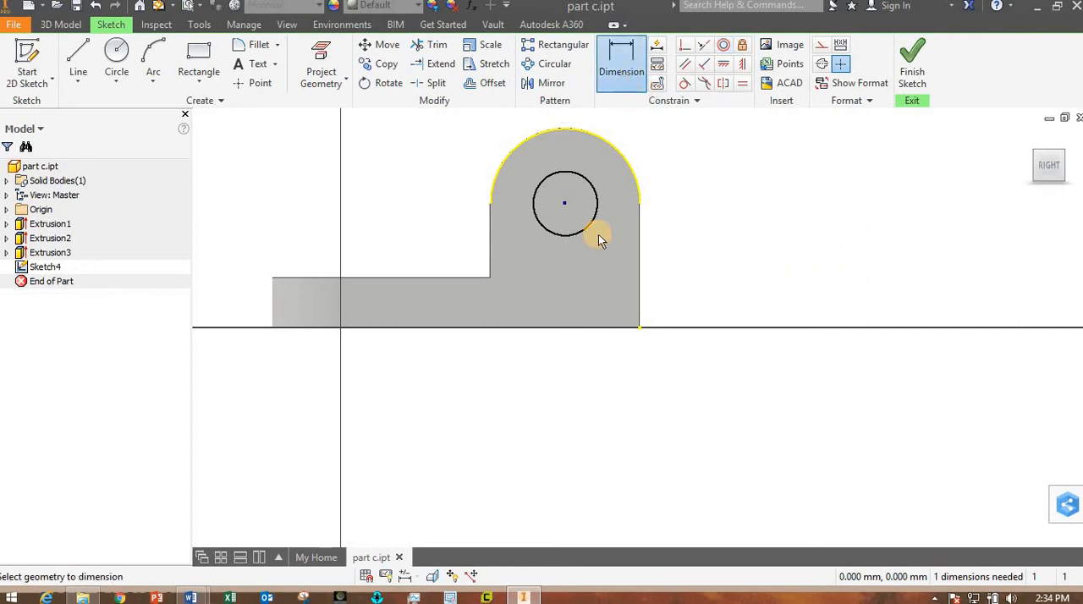
{"action": "left_click", "coordinate": [590, 228]}
{"action": "left_click", "coordinate": [681, 264]}
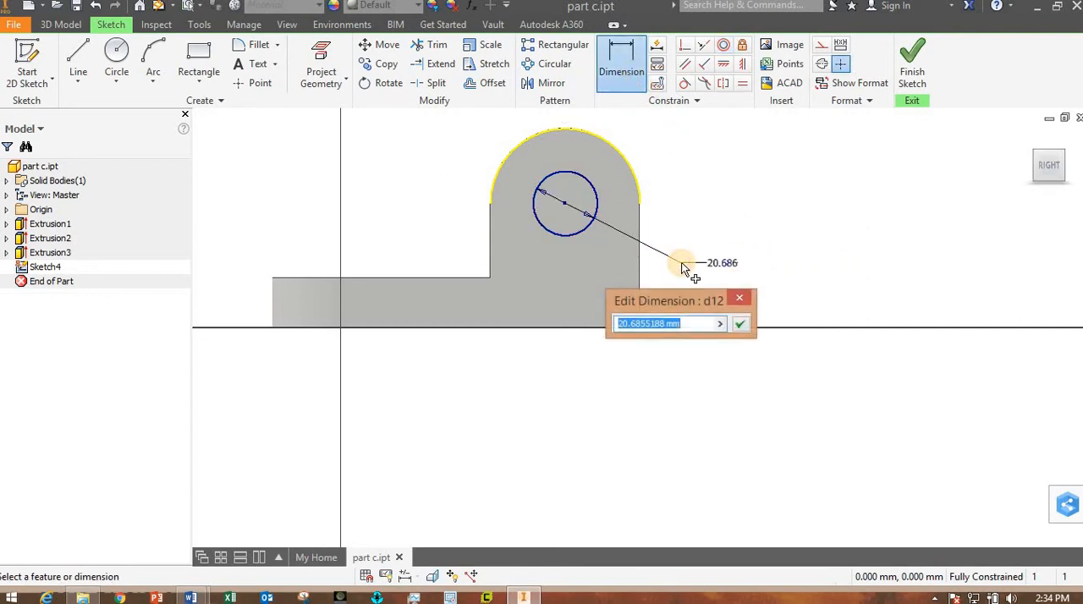
{"action": "type", "text": "20"}
{"action": "key", "text": "Return"}
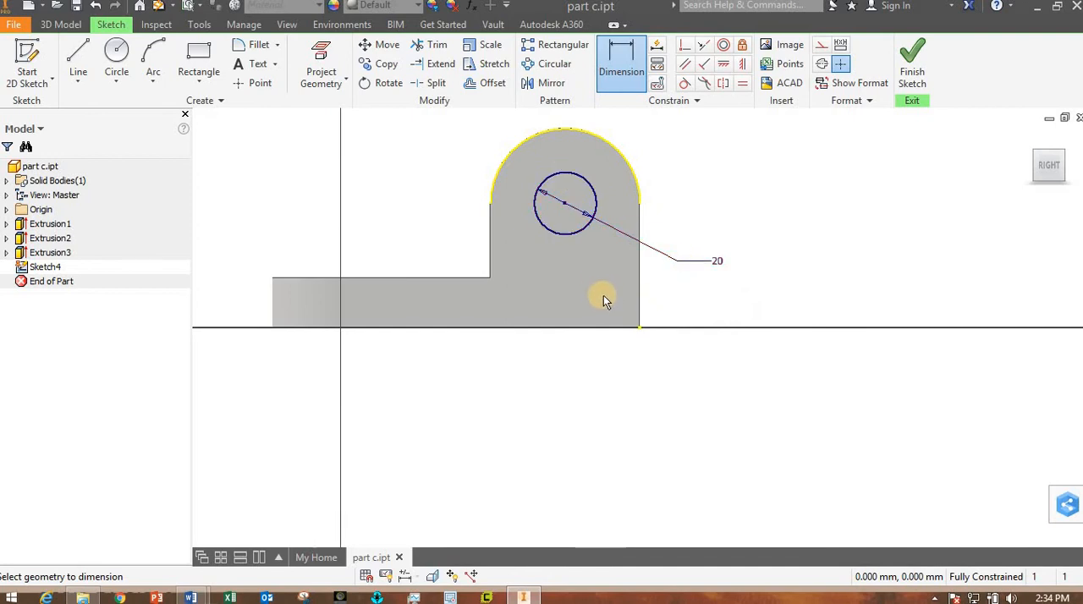
{"action": "left_click", "coordinate": [914, 74]}
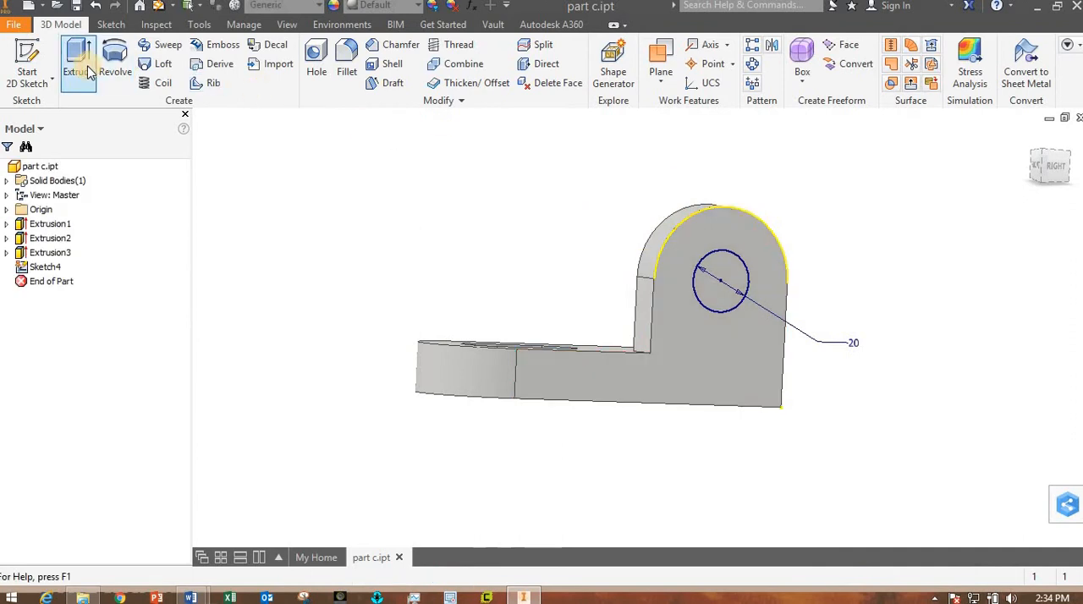
- Extrude the circle as a cut through All to make a hole in the lug
{"action": "left_click", "coordinate": [78, 66]}
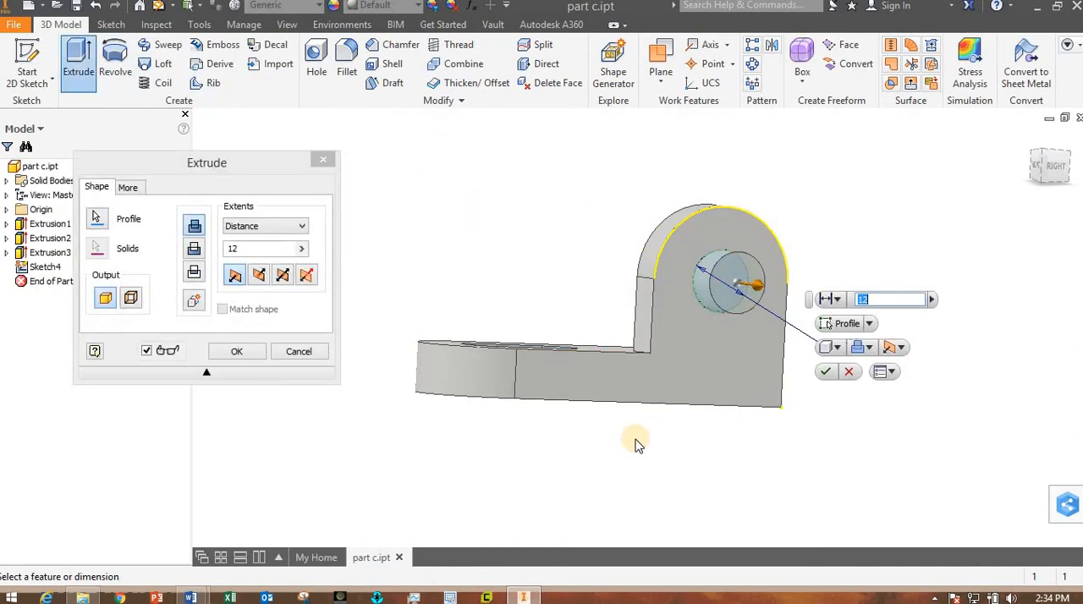
{"action": "middle_click_drag", "start_coordinate": [636, 444], "coordinate": [690, 457], "text": "shift"}
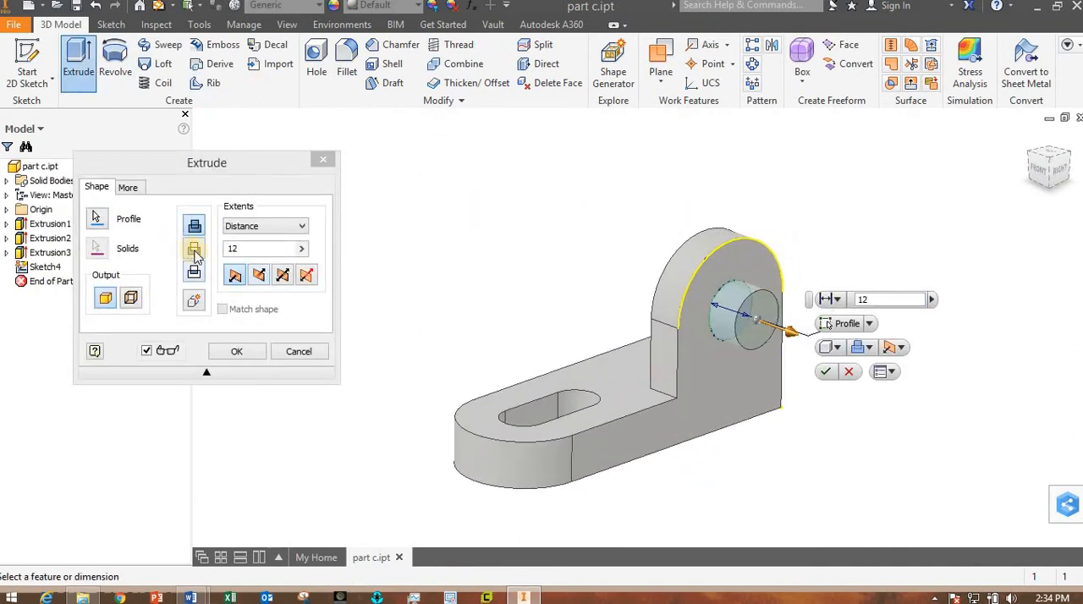
{"action": "left_click", "coordinate": [195, 253]}
{"action": "left_click", "coordinate": [263, 225]}
{"action": "left_click", "coordinate": [260, 289]}
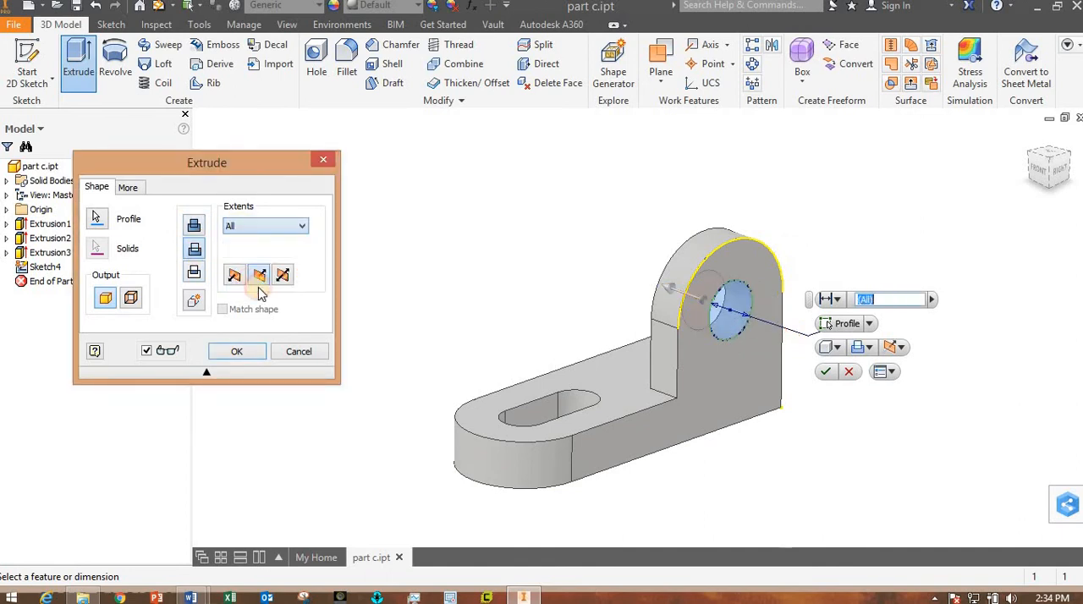
{"action": "left_click", "coordinate": [240, 351]}
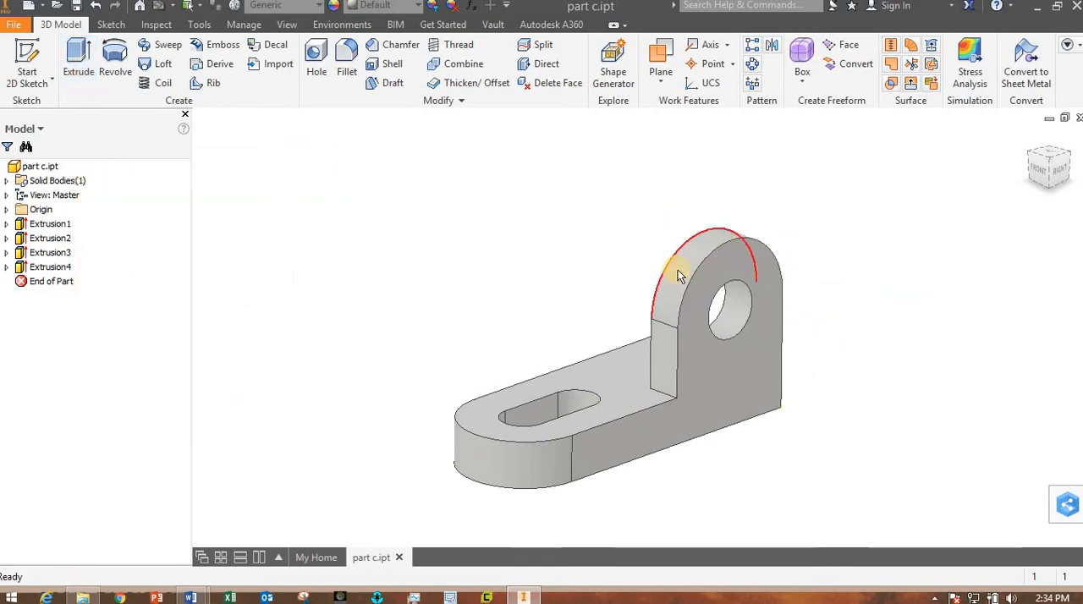
- Mirror the lug and its hole about the YZ origin plane, and save the part
{"action": "middle_click_drag", "start_coordinate": [682, 276], "coordinate": [705, 290], "text": "shift"}
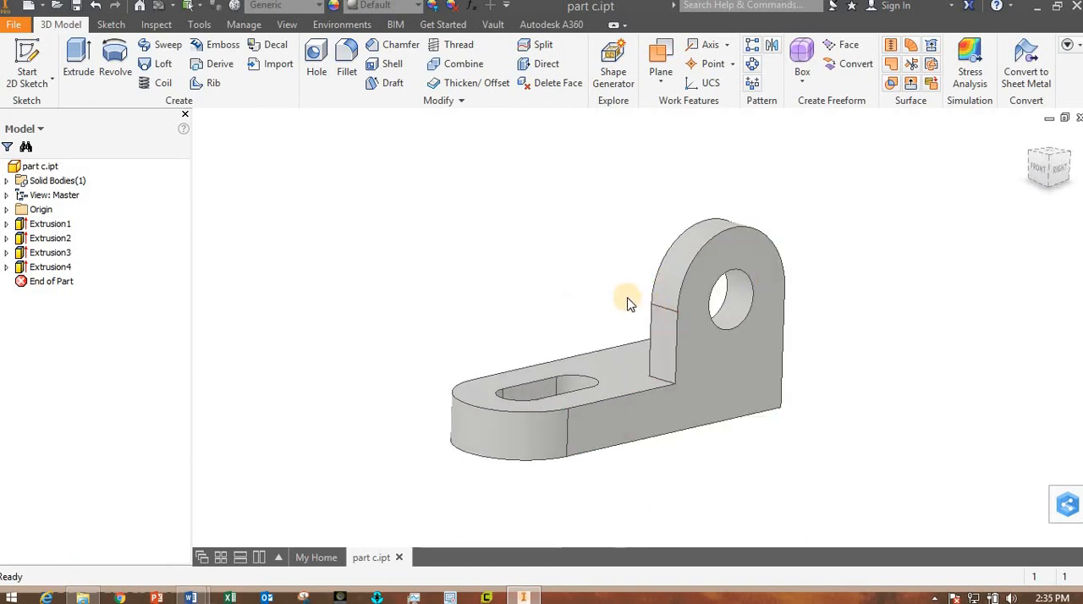
{"action": "left_click", "coordinate": [771, 49]}
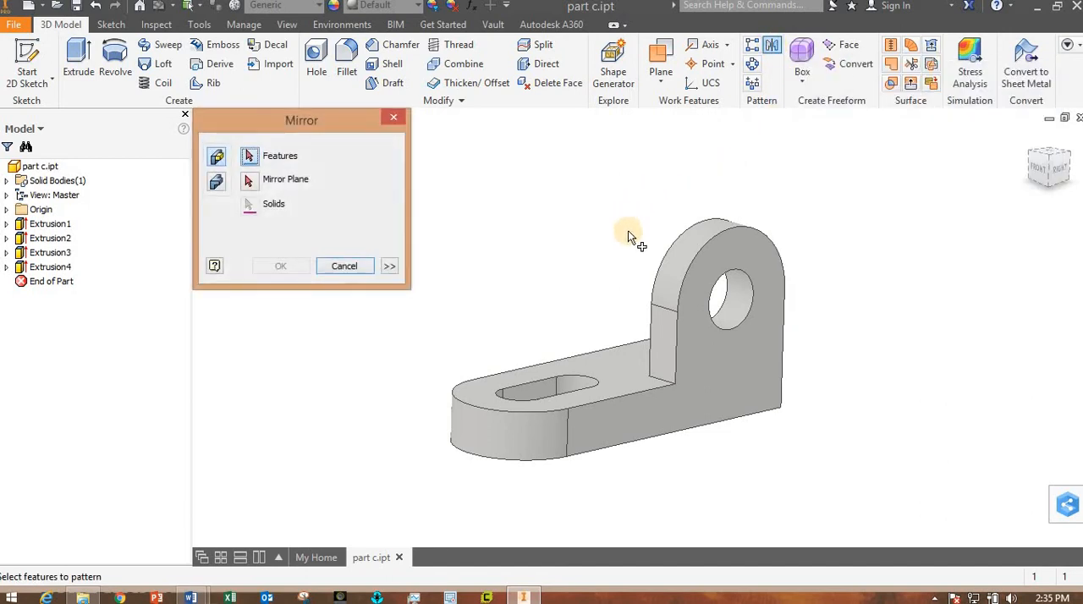
{"action": "left_click", "coordinate": [680, 307]}
{"action": "left_click", "coordinate": [716, 323]}
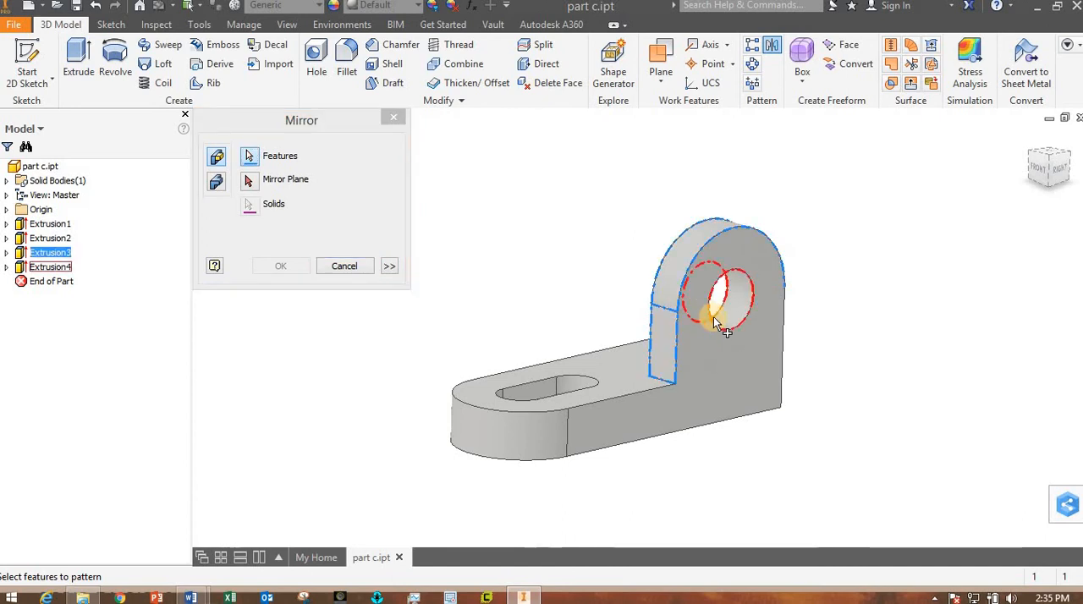
{"action": "left_click", "coordinate": [716, 323]}
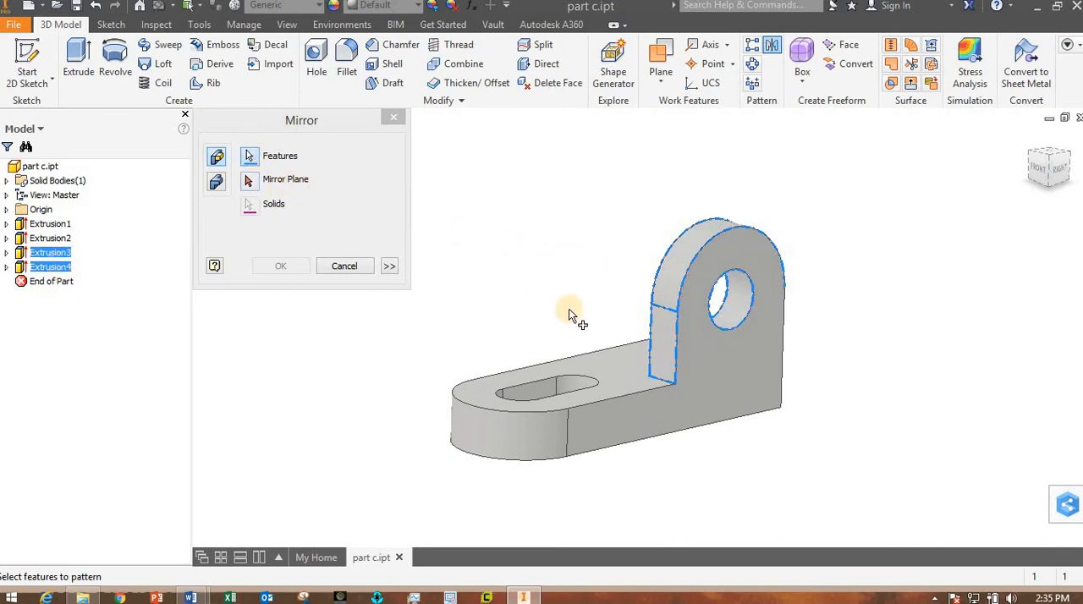
{"action": "left_click", "coordinate": [250, 182]}
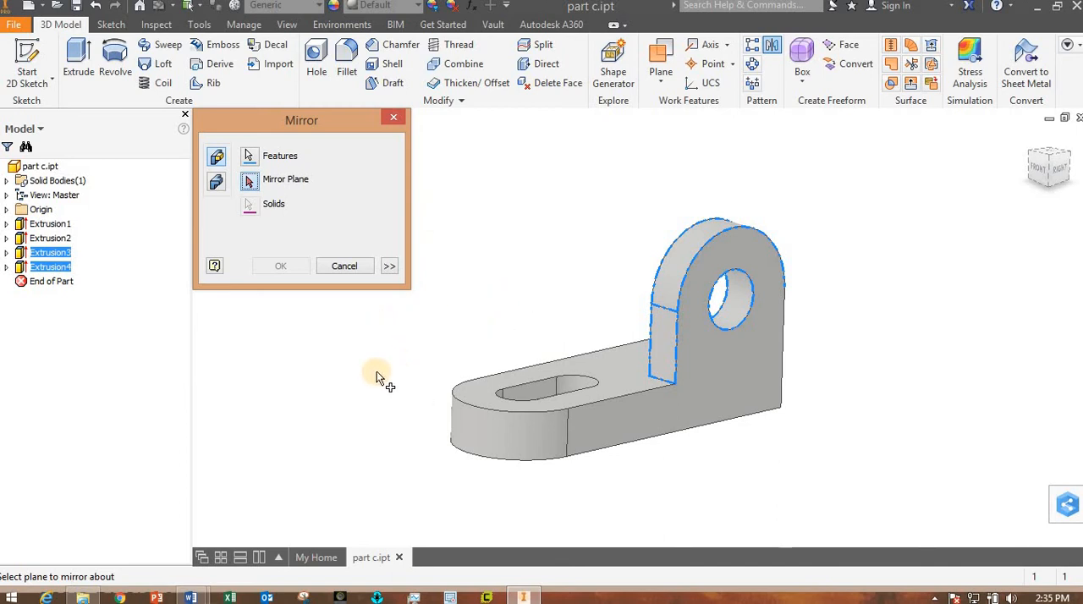
{"action": "middle_click_drag", "start_coordinate": [443, 386], "coordinate": [355, 317], "text": "shift"}
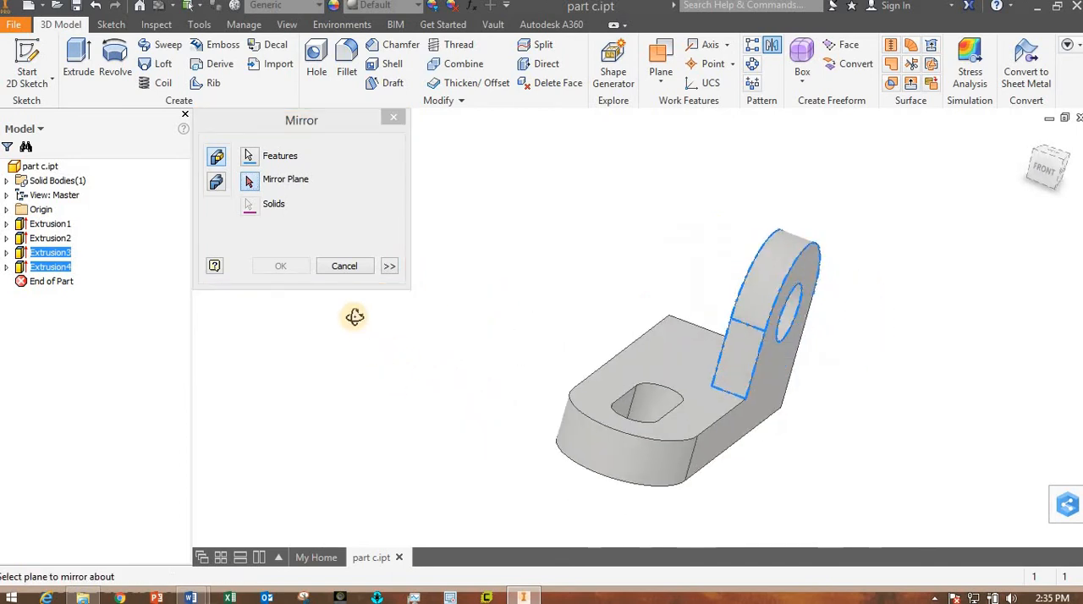
{"action": "middle_click_drag", "start_coordinate": [406, 362], "coordinate": [447, 380], "text": "shift"}
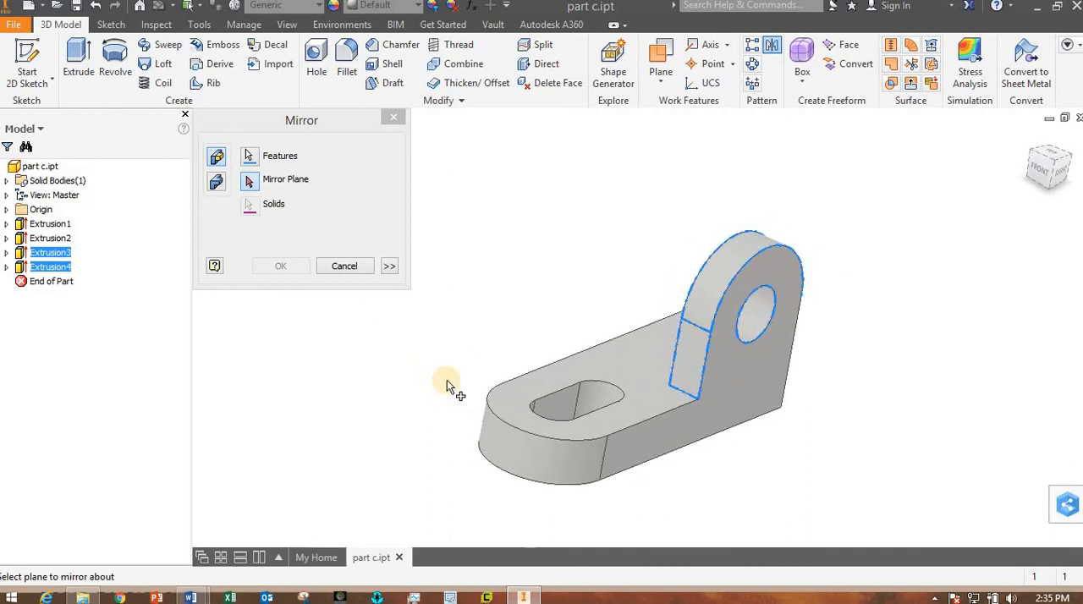
{"action": "left_click", "coordinate": [6, 210]}
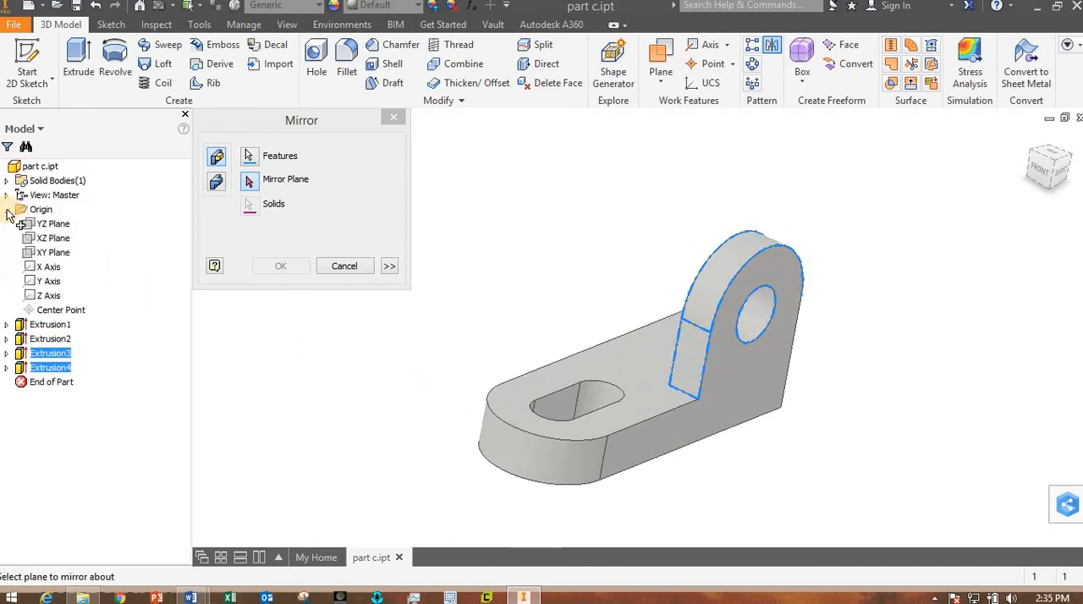
{"action": "left_click", "coordinate": [61, 223]}
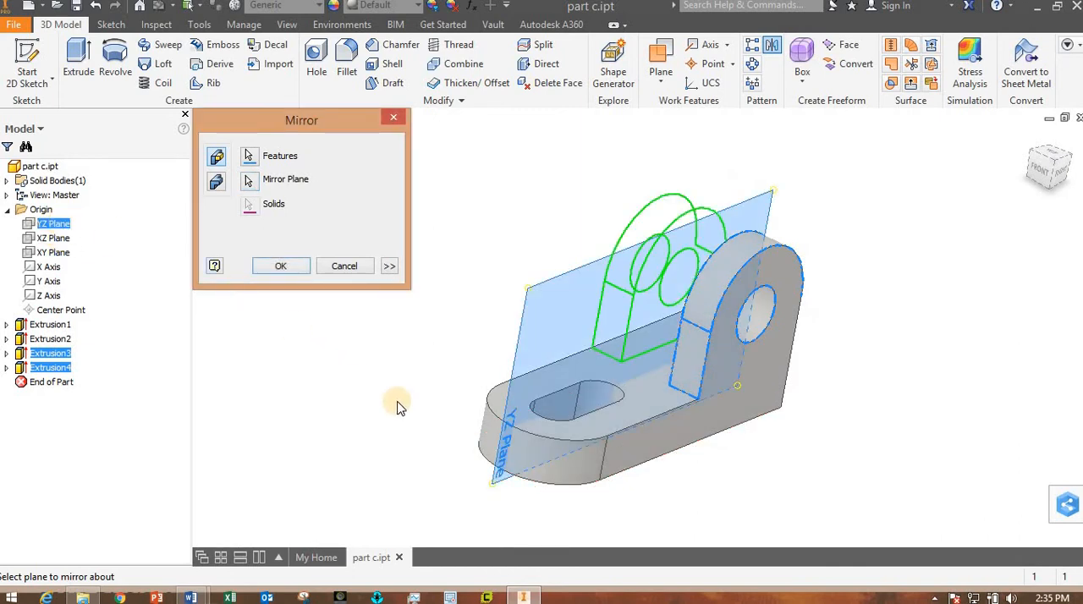
{"action": "middle_click_drag", "start_coordinate": [451, 415], "coordinate": [412, 398], "text": "shift"}
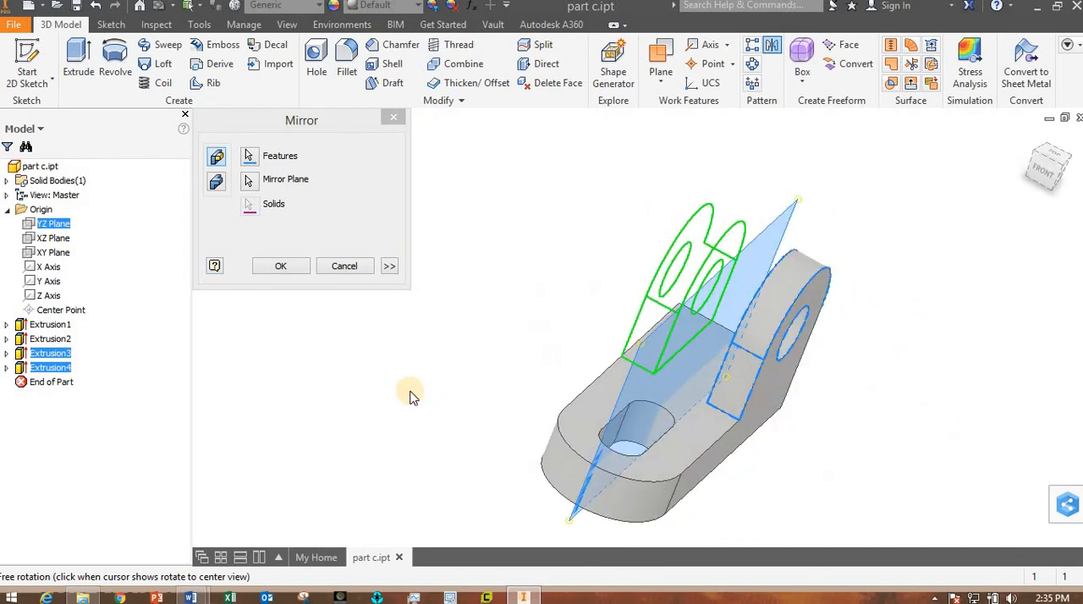
{"action": "left_click", "coordinate": [282, 267]}
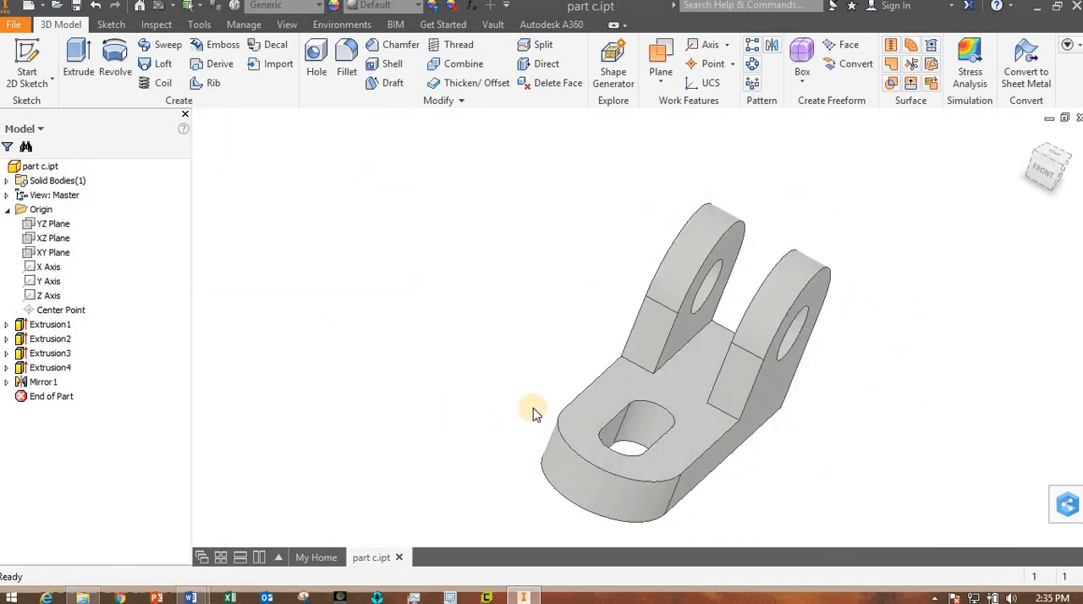
{"action": "middle_click_drag", "start_coordinate": [533, 408], "coordinate": [426, 437], "text": "shift"}
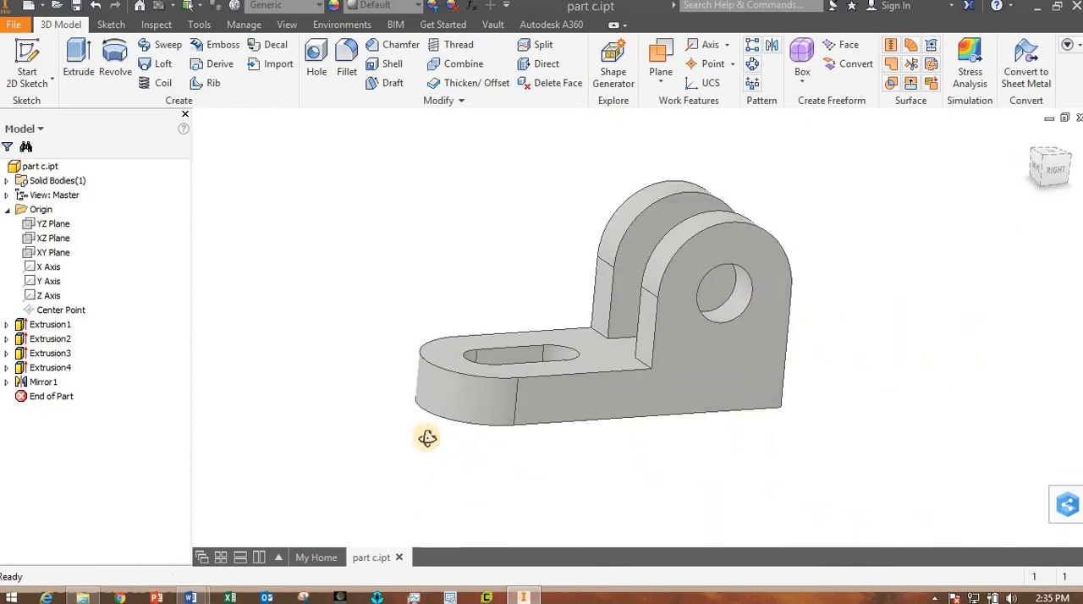
{"action": "left_click", "coordinate": [76, 6]}
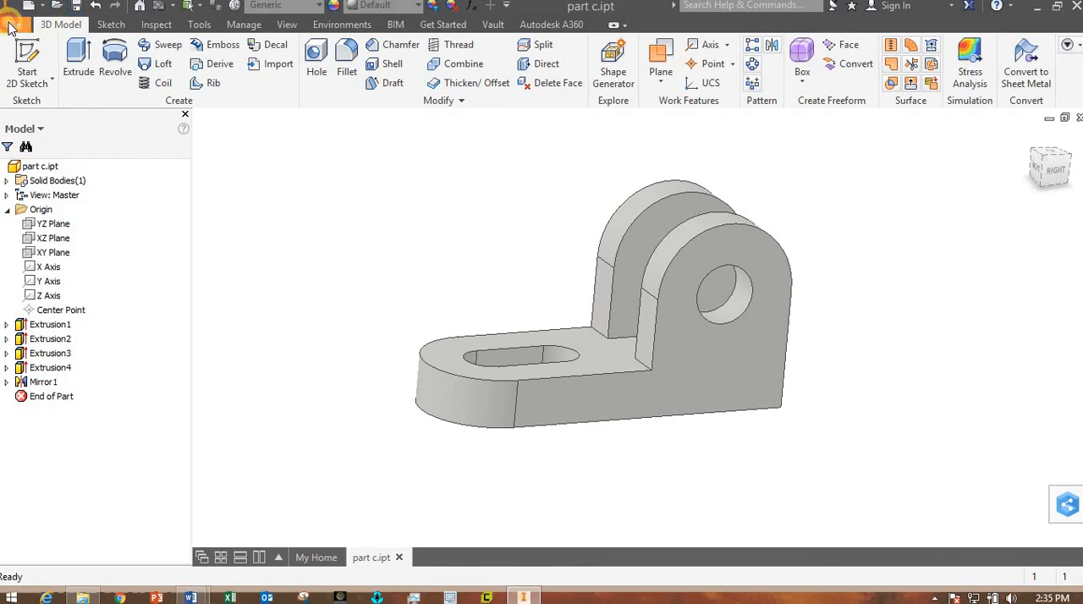
- In the part's iProperties, enter "lab 2 exercise 3 part c" as title, the author's full name, and UKH as company
{"action": "left_click", "coordinate": [51, 383]}
{"action": "left_click", "coordinate": [163, 69]}
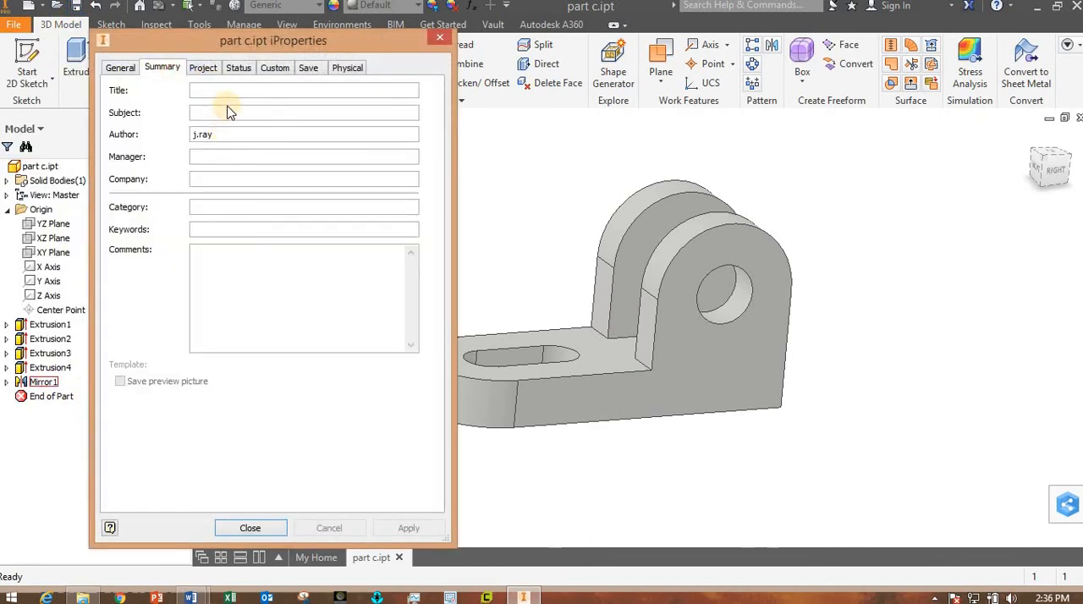
{"action": "type", "text": "lab 2 exercise 3 part c"}
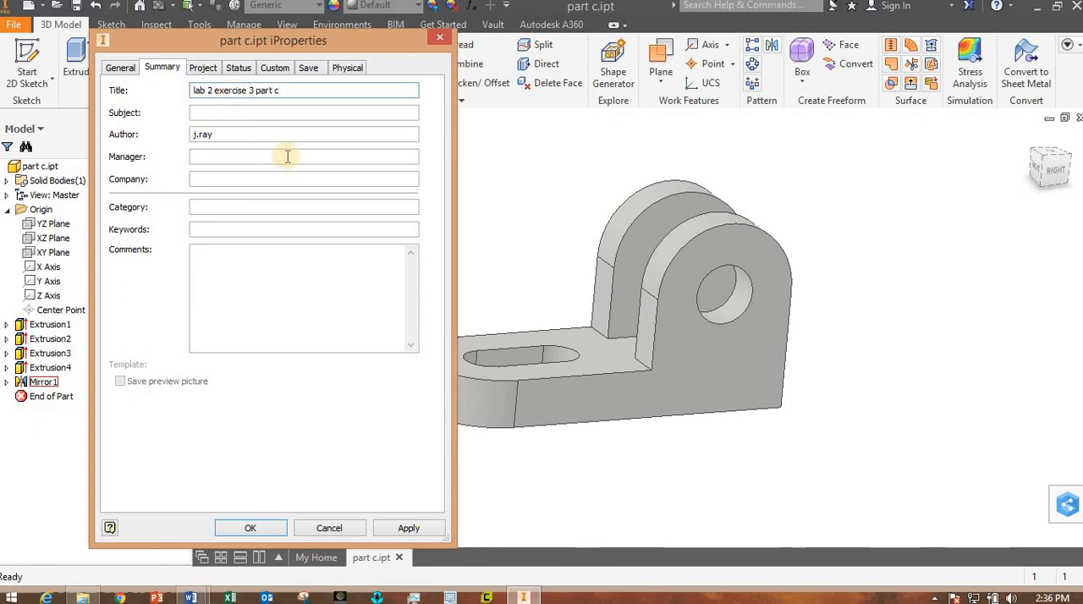
{"action": "key", "text": "Tab"}
{"action": "key", "text": "Tab"}
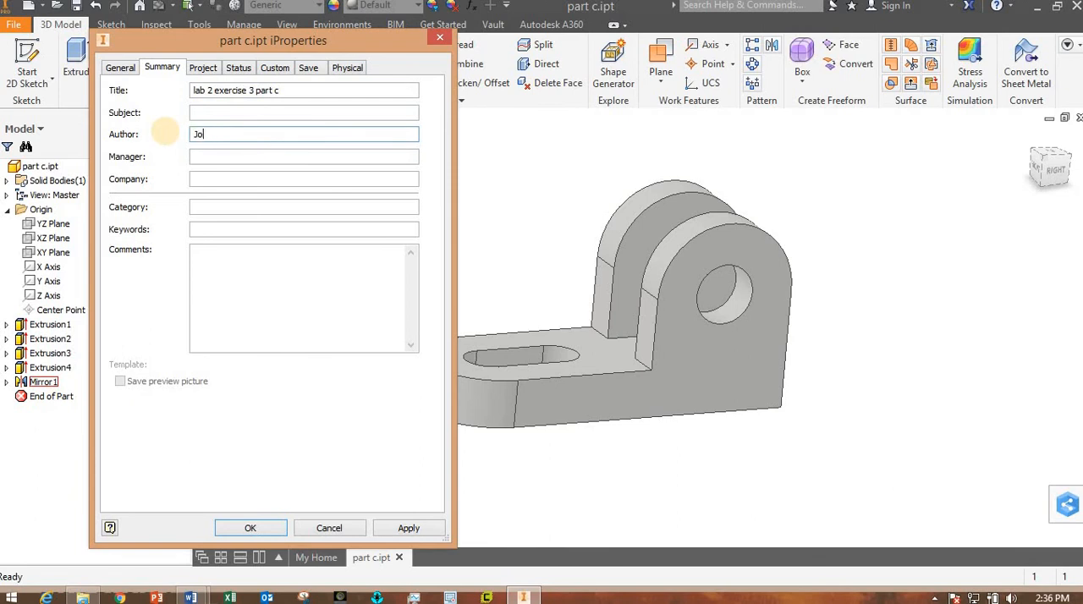
{"action": "key", "text": "Tab"}
{"action": "key", "text": "Tab"}
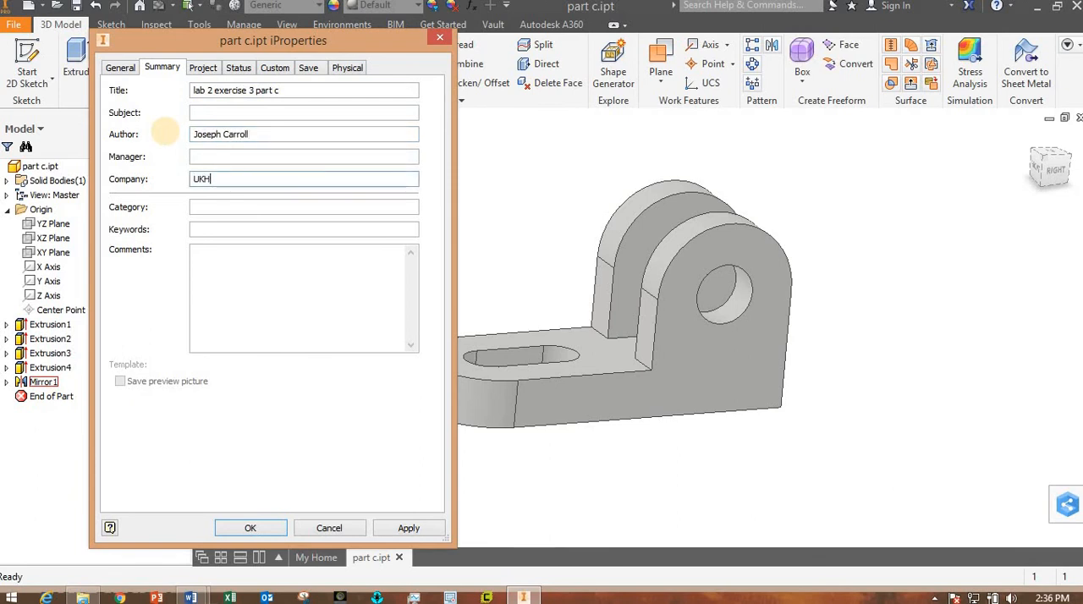
- Try to set the part's physical material to PET Plastic, then decline the read-only edit
{"action": "left_click", "coordinate": [347, 68]}
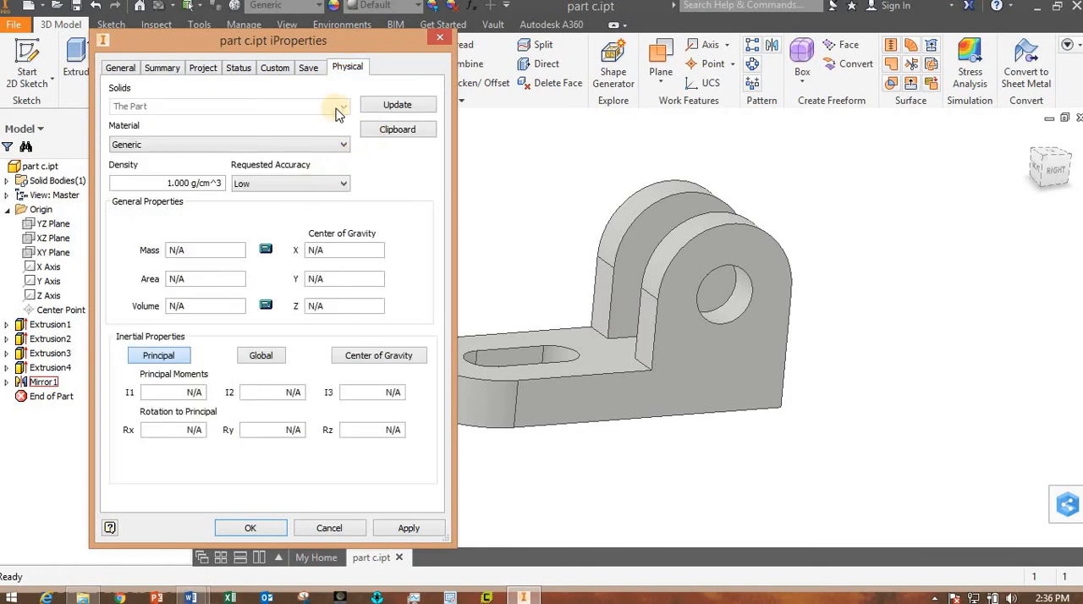
{"action": "left_click", "coordinate": [327, 149]}
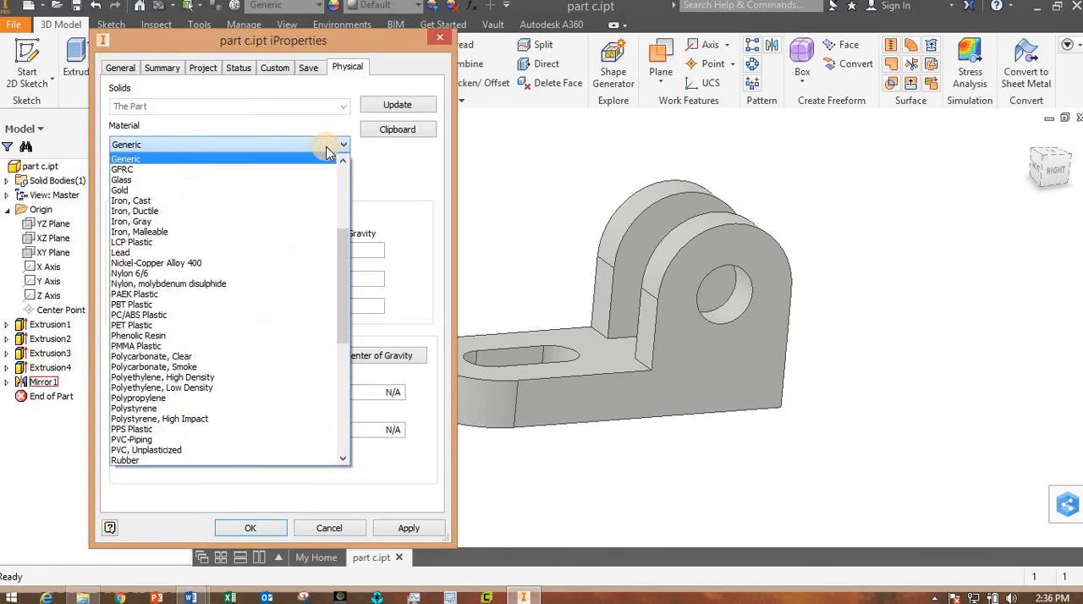
{"action": "left_click", "coordinate": [160, 328]}
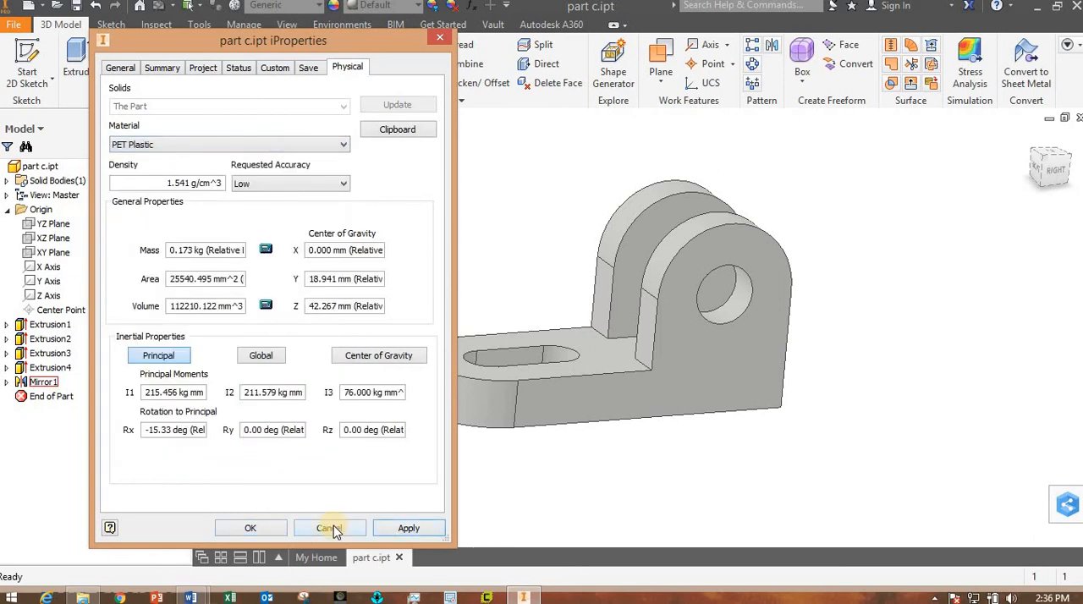
{"action": "left_click", "coordinate": [252, 530]}
{"action": "left_click", "coordinate": [338, 343]}
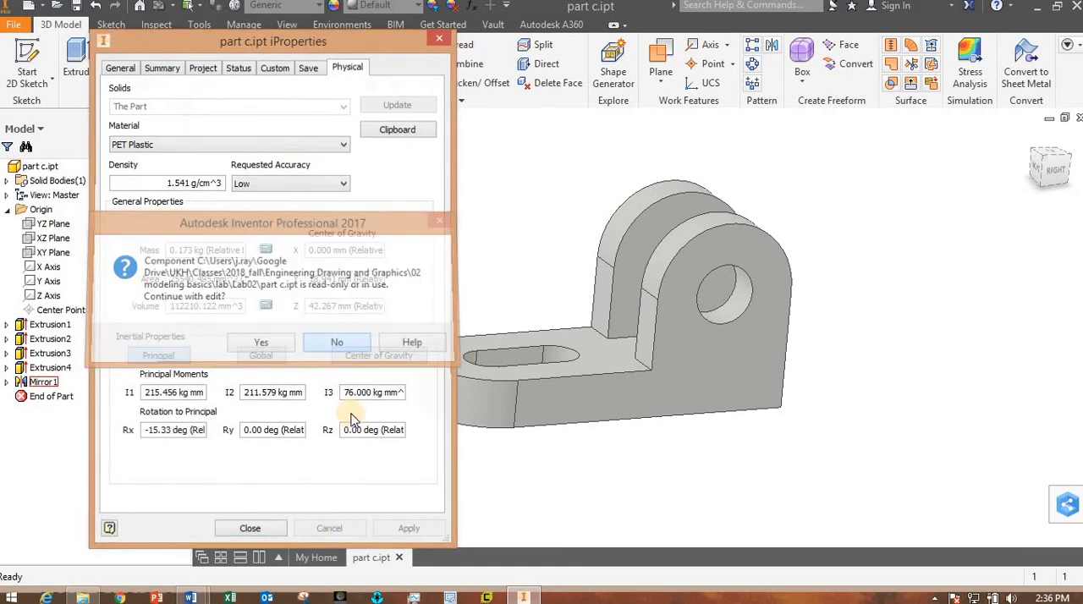
- Delete the lug extrusion, its hole cut and the mirror together with their consumed sketches
{"action": "middle_click_drag", "start_coordinate": [370, 336], "coordinate": [696, 299], "text": "shift"}
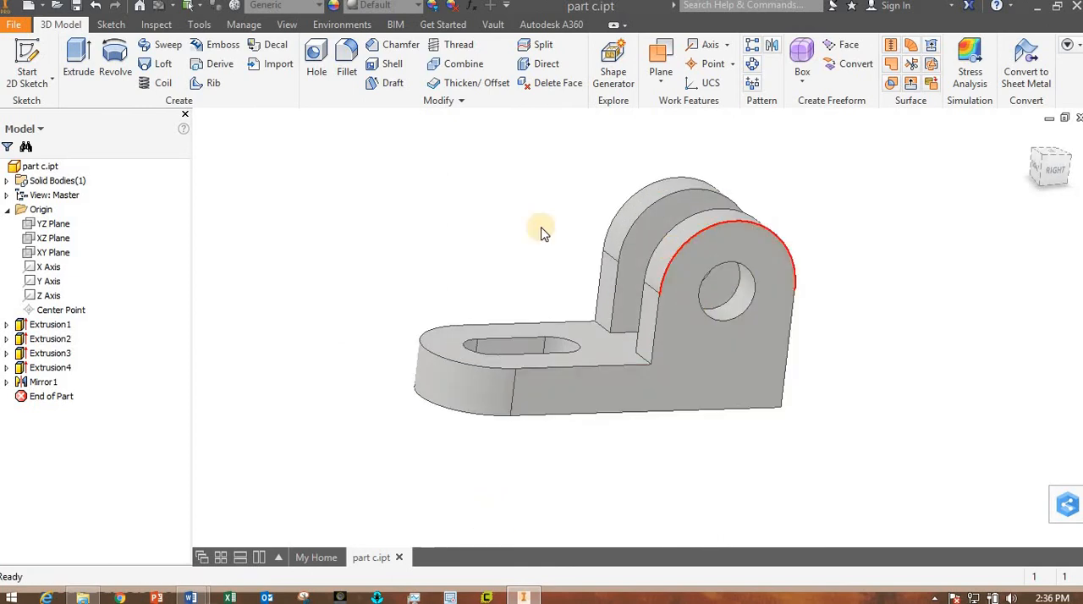
{"action": "left_click", "coordinate": [44, 358]}
{"action": "left_click", "coordinate": [40, 370], "text": "ctrl"}
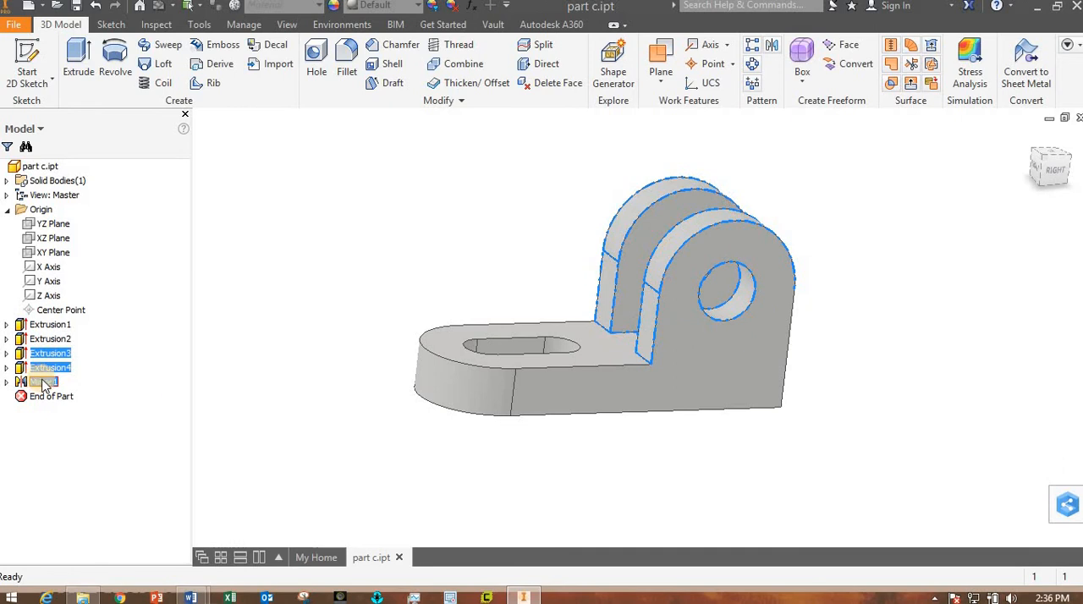
{"action": "right_click", "coordinate": [44, 385]}
{"action": "key", "text": "Escape"}
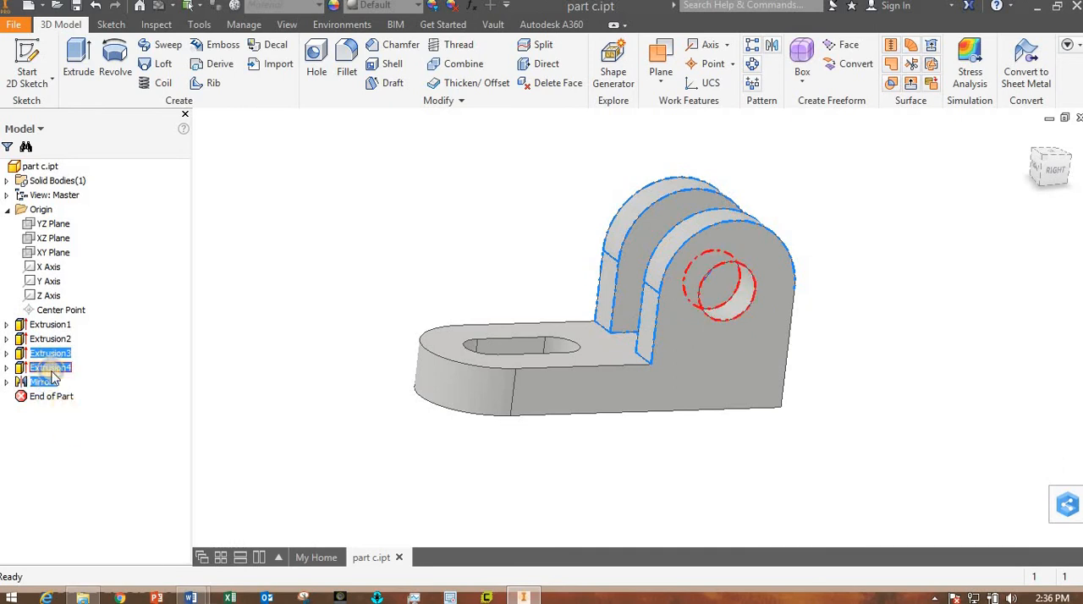
{"action": "right_click", "coordinate": [52, 378]}
{"action": "left_click", "coordinate": [66, 412]}
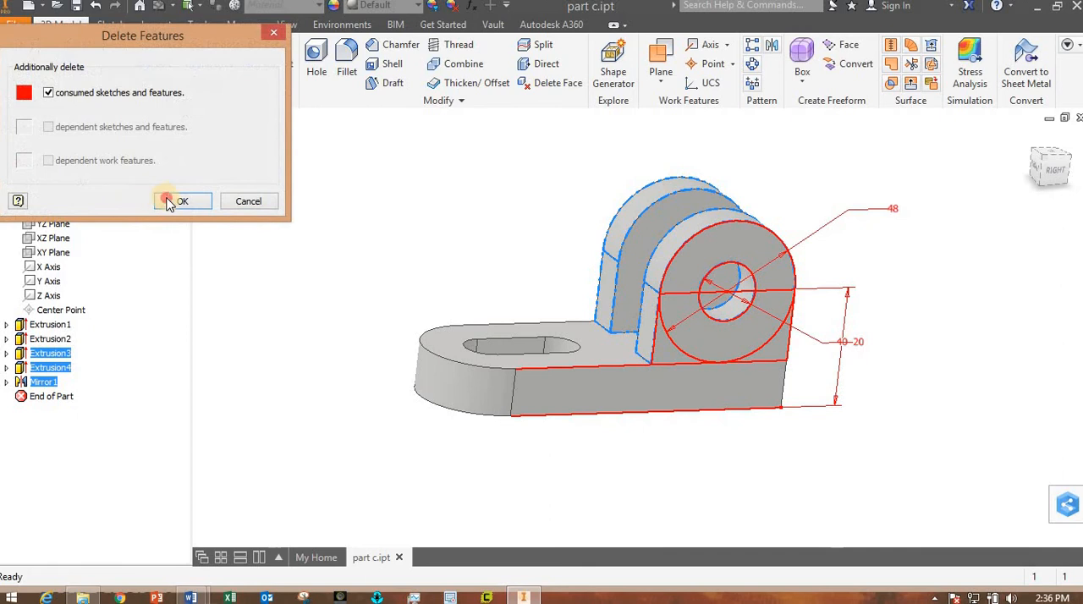
{"action": "left_click", "coordinate": [169, 202]}
{"action": "left_click", "coordinate": [546, 347]}
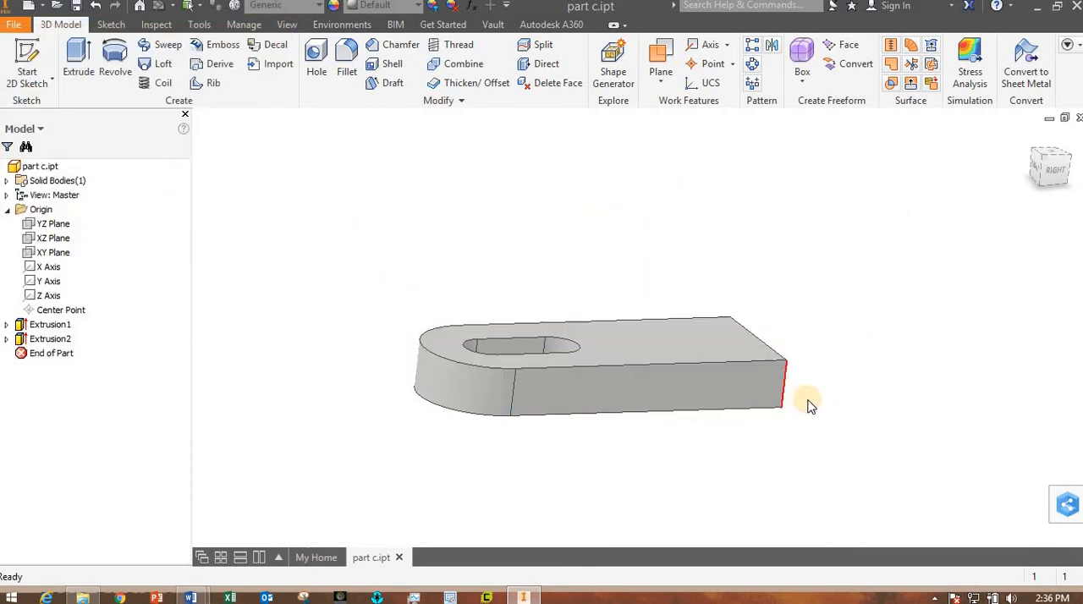
- On the plate's long side face, sketch a rectangle about 37 by 28 mm rising from the square end's upper corner
{"action": "middle_click_drag", "start_coordinate": [810, 404], "coordinate": [852, 420], "text": "shift"}
{"action": "left_click_drag", "start_coordinate": [718, 436], "coordinate": [778, 443]}
{"action": "key", "text": "Escape"}
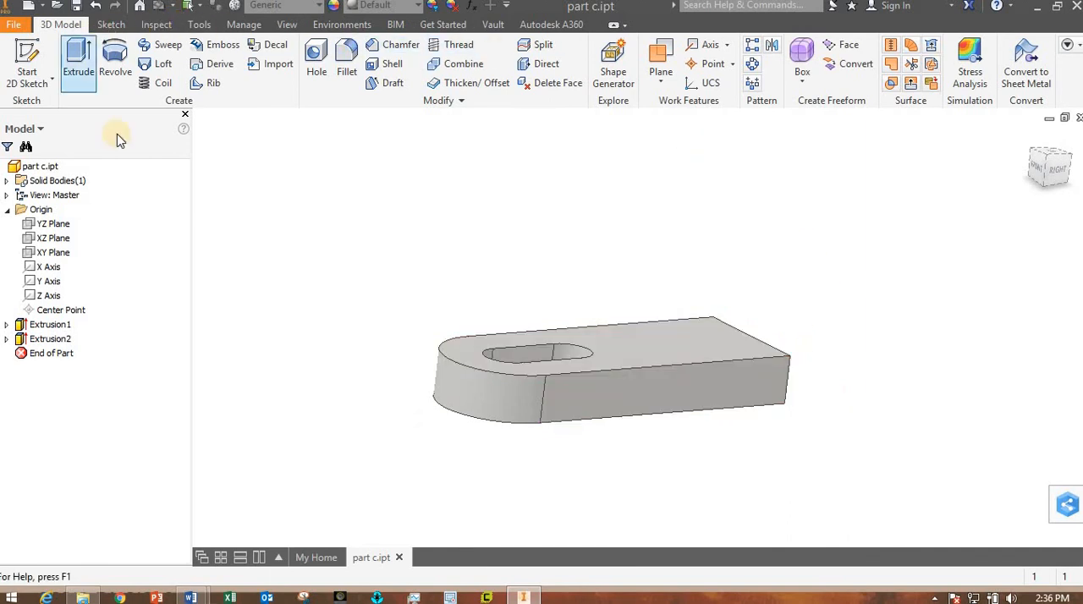
{"action": "left_click", "coordinate": [750, 394]}
{"action": "left_click", "coordinate": [761, 381]}
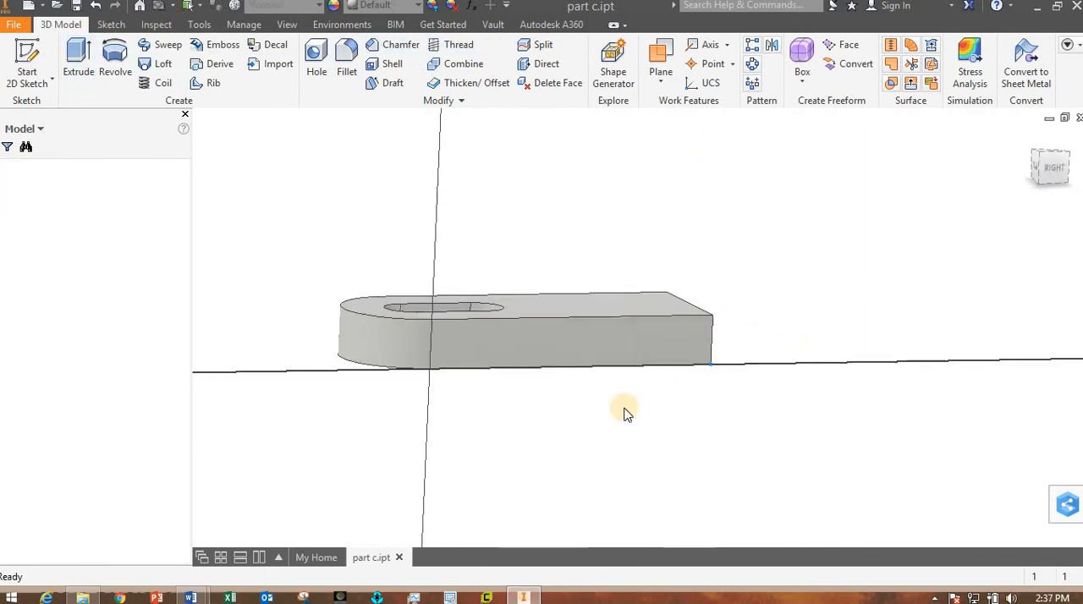
{"action": "left_click", "coordinate": [196, 64]}
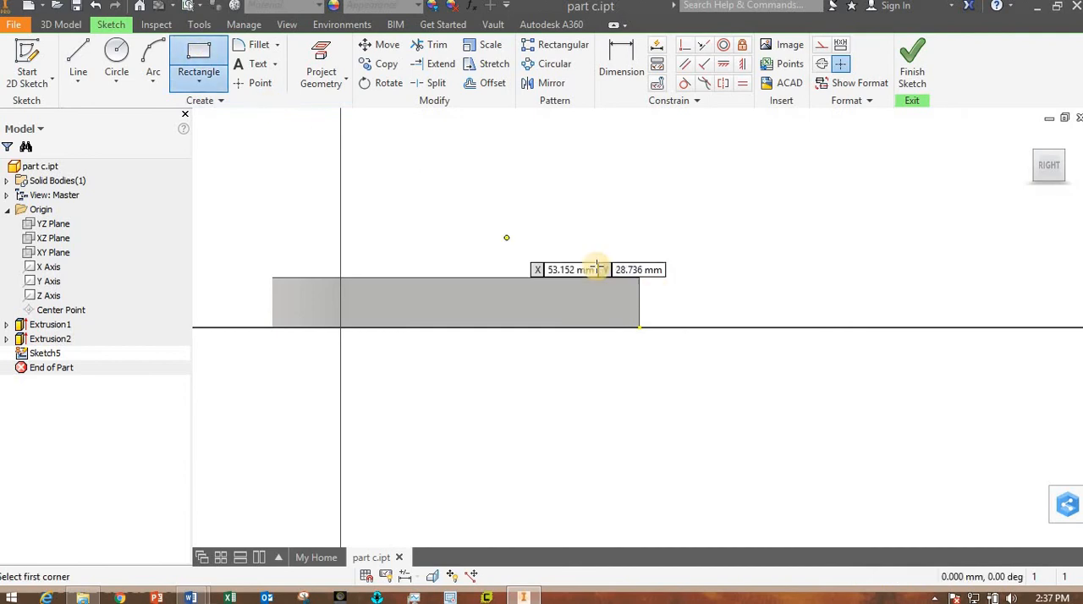
{"action": "left_click", "coordinate": [639, 277]}
{"action": "left_click", "coordinate": [524, 191]}
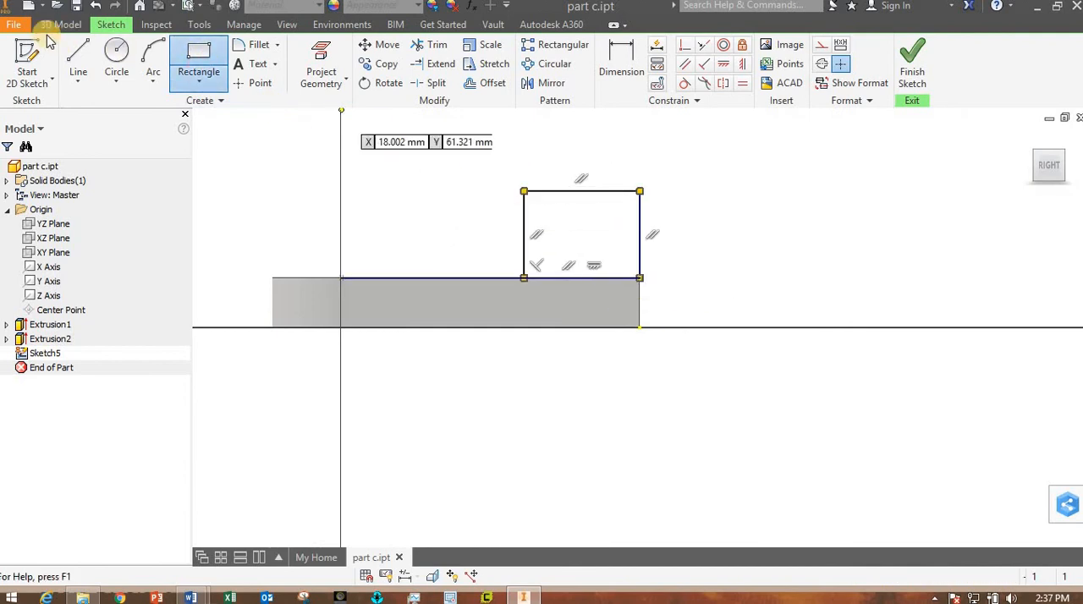
- Sketch a circle about 37.2 mm in diameter centred on the rectangle's upper edge midpoint and passing through its upper corner
{"action": "left_click", "coordinate": [117, 59]}
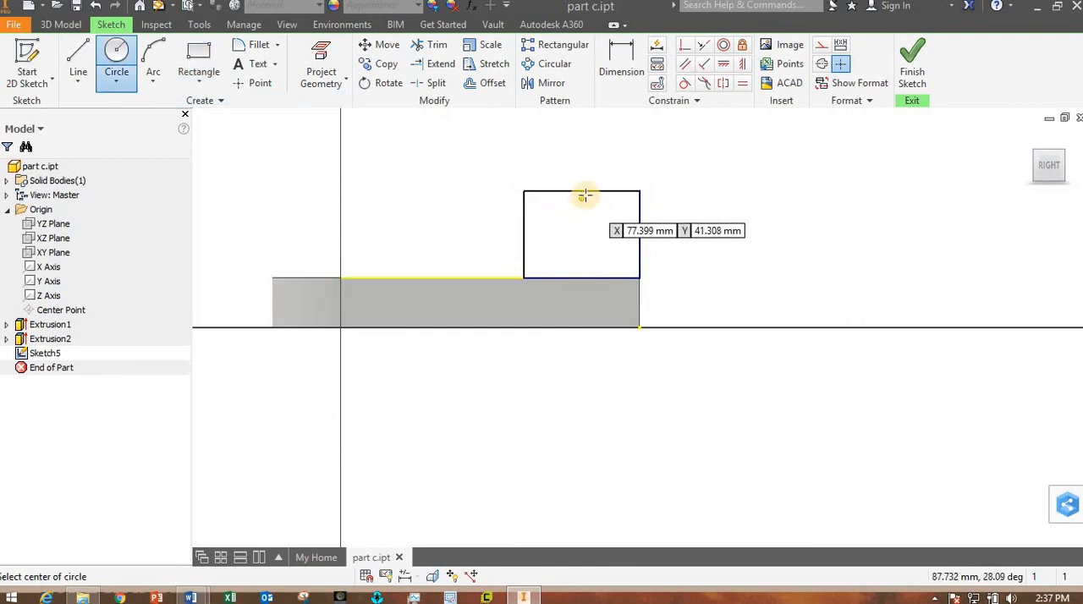
{"action": "left_click", "coordinate": [582, 191]}
{"action": "left_click", "coordinate": [524, 192]}
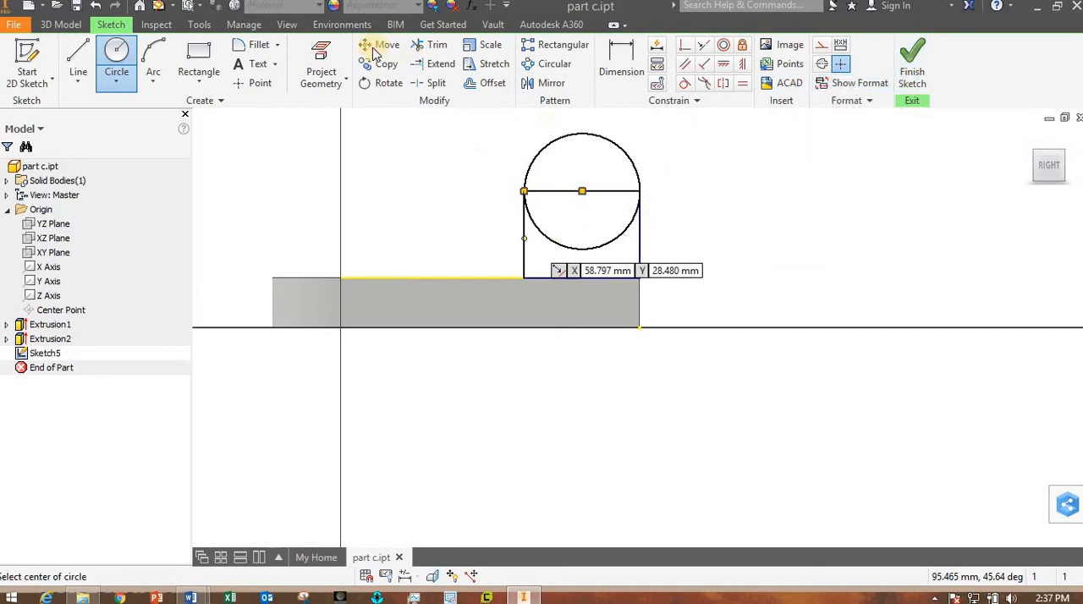
- Dimension the circle's diameter as 48 mm and its centreline height above the plate's bottom edge as 40 mm, and finish the sketch
{"action": "left_click", "coordinate": [621, 61]}
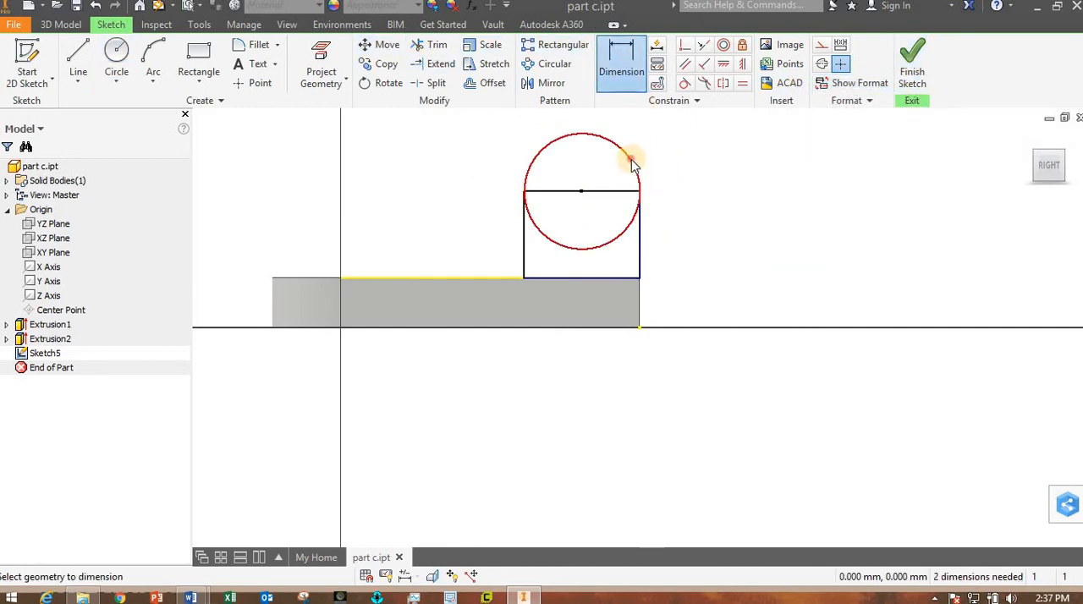
{"action": "left_click", "coordinate": [668, 152]}
{"action": "type", "text": "2*24"}
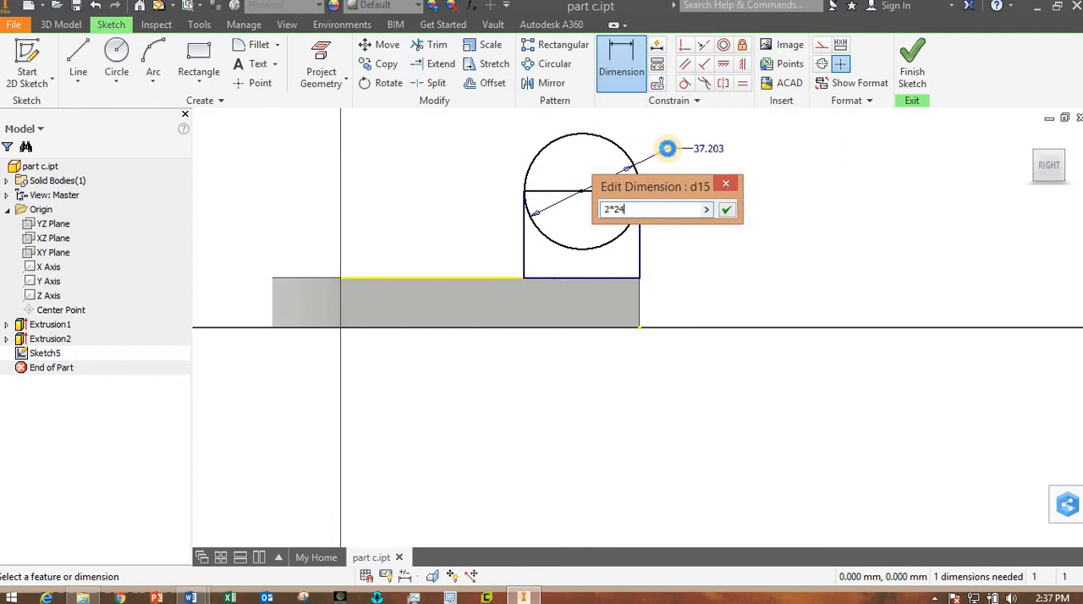
{"action": "key", "text": "Return"}
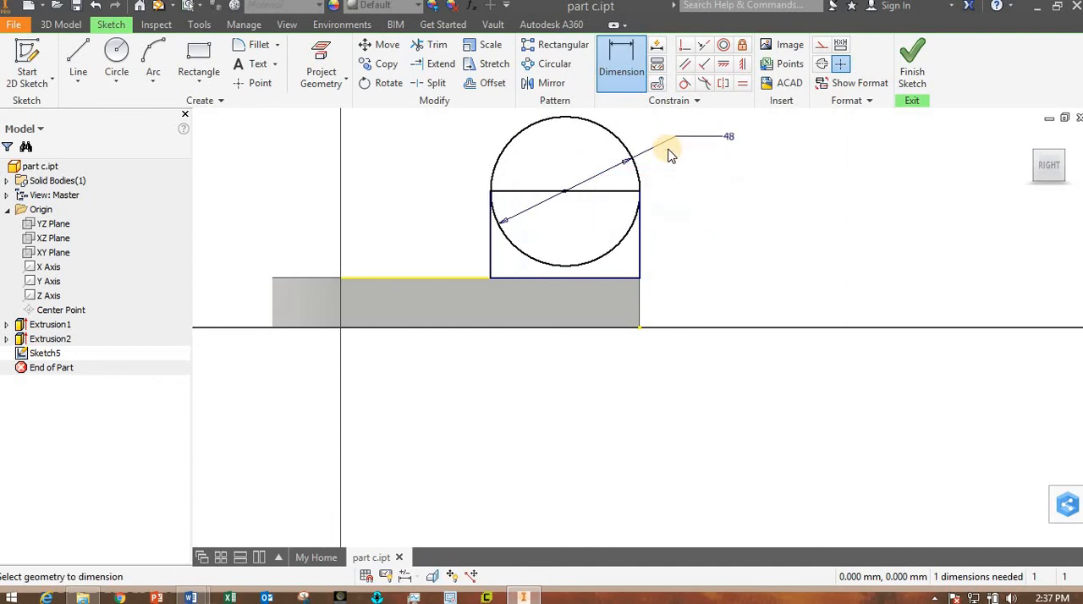
{"action": "left_click", "coordinate": [626, 194]}
{"action": "left_click", "coordinate": [614, 327]}
{"action": "left_click", "coordinate": [700, 271]}
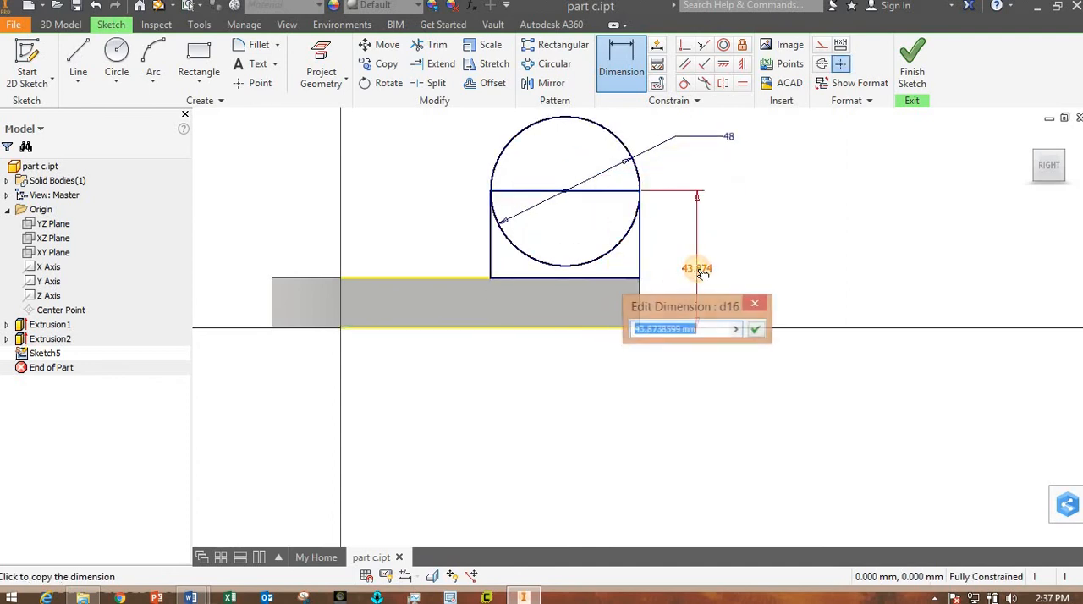
{"action": "type", "text": "40"}
{"action": "key", "text": "Return"}
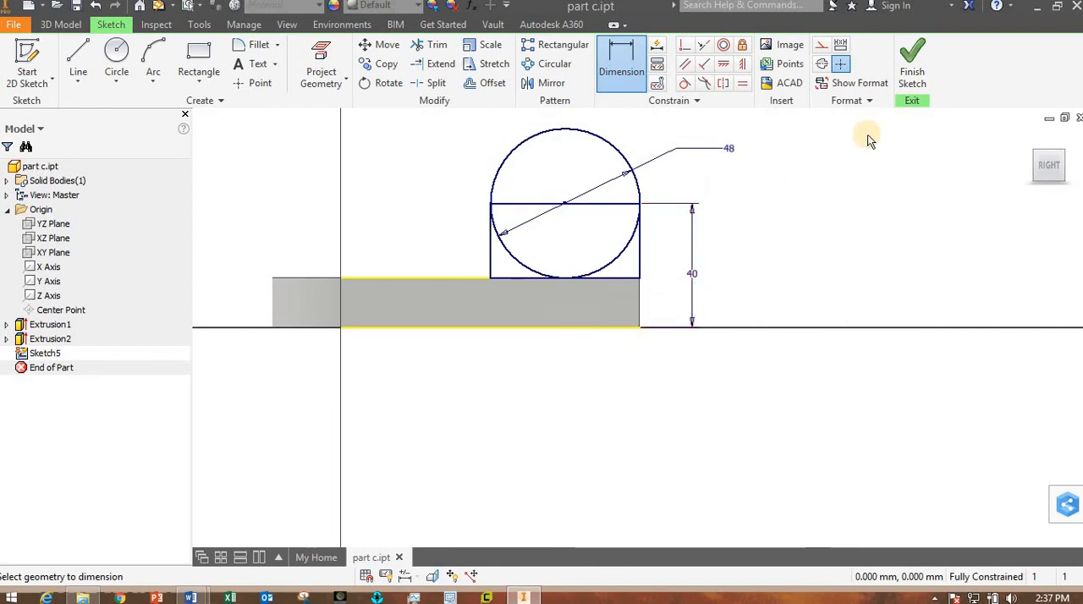
{"action": "left_click", "coordinate": [911, 74]}
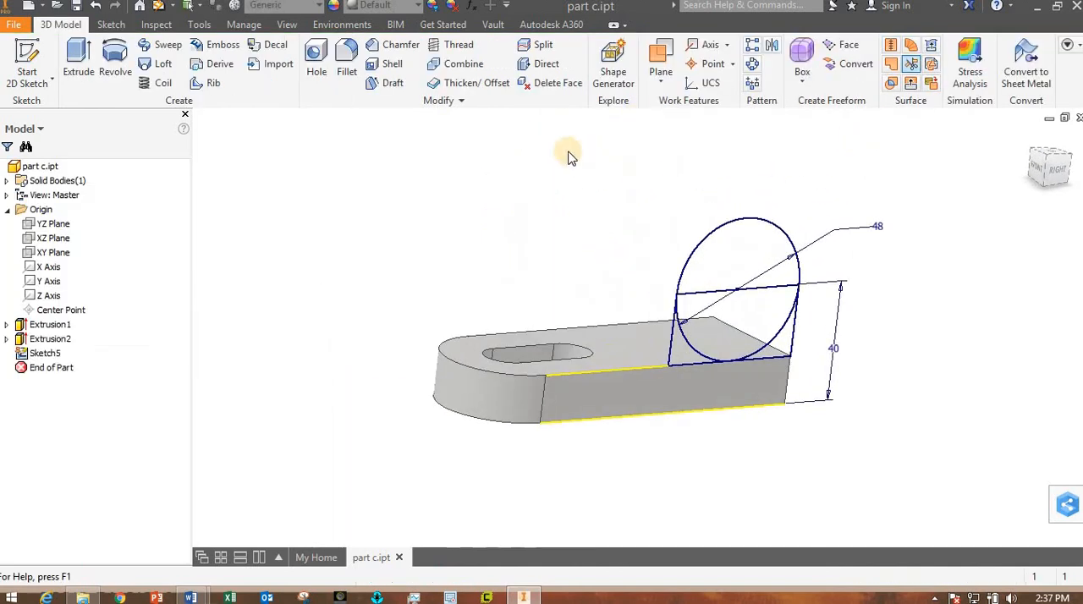
- Set up an Extrude of the complete rounded lug profile, flipped inward across the plate with a distance of 23 mm
{"action": "left_click", "coordinate": [79, 64]}
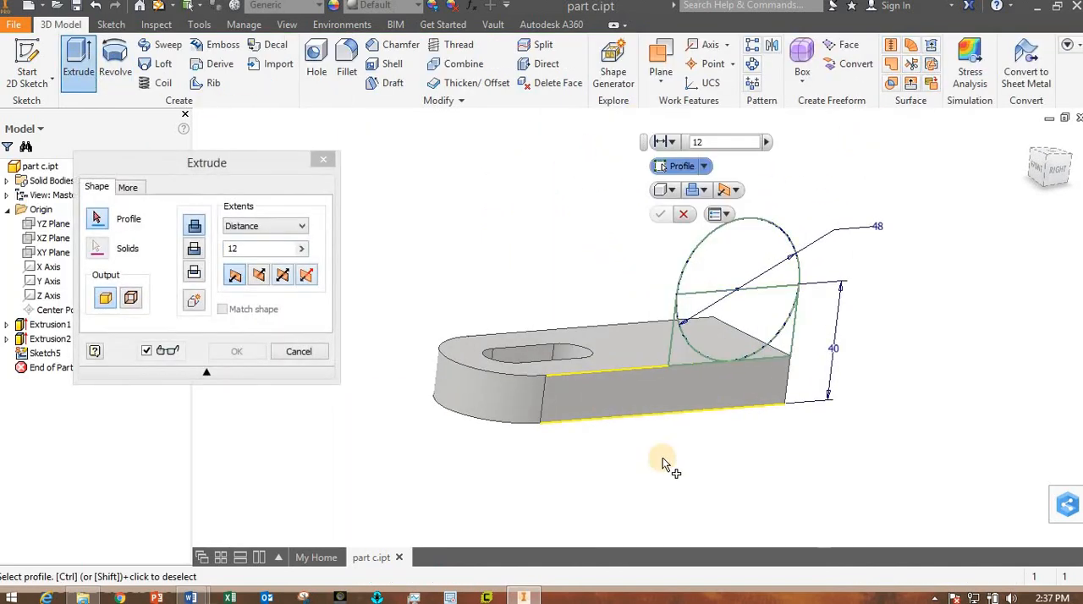
{"action": "left_click", "coordinate": [683, 357]}
{"action": "left_click", "coordinate": [705, 286]}
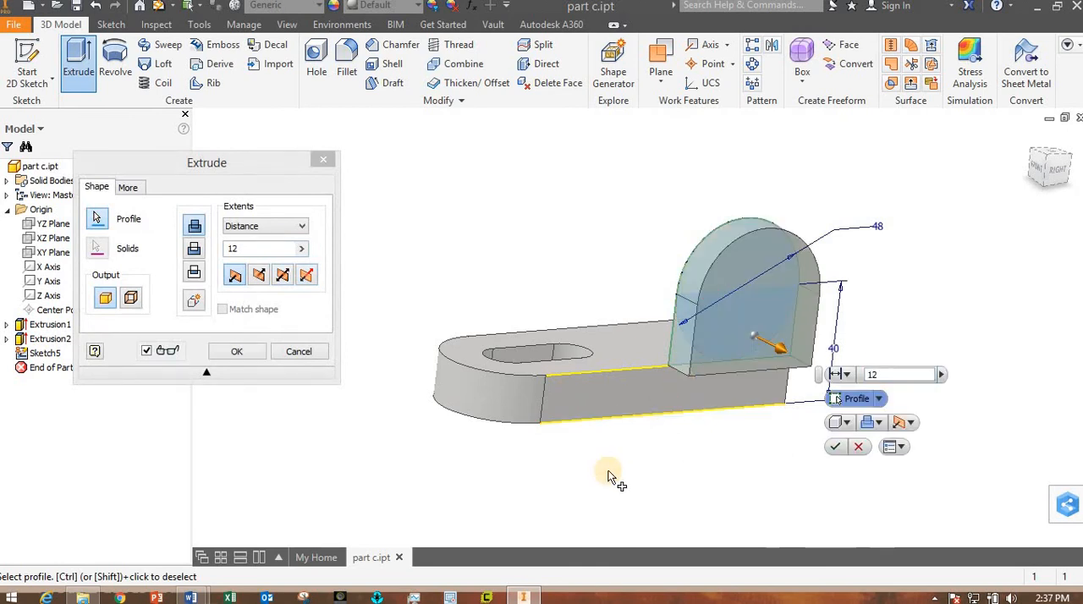
{"action": "middle_click_drag", "start_coordinate": [651, 476], "coordinate": [610, 448], "text": "shift"}
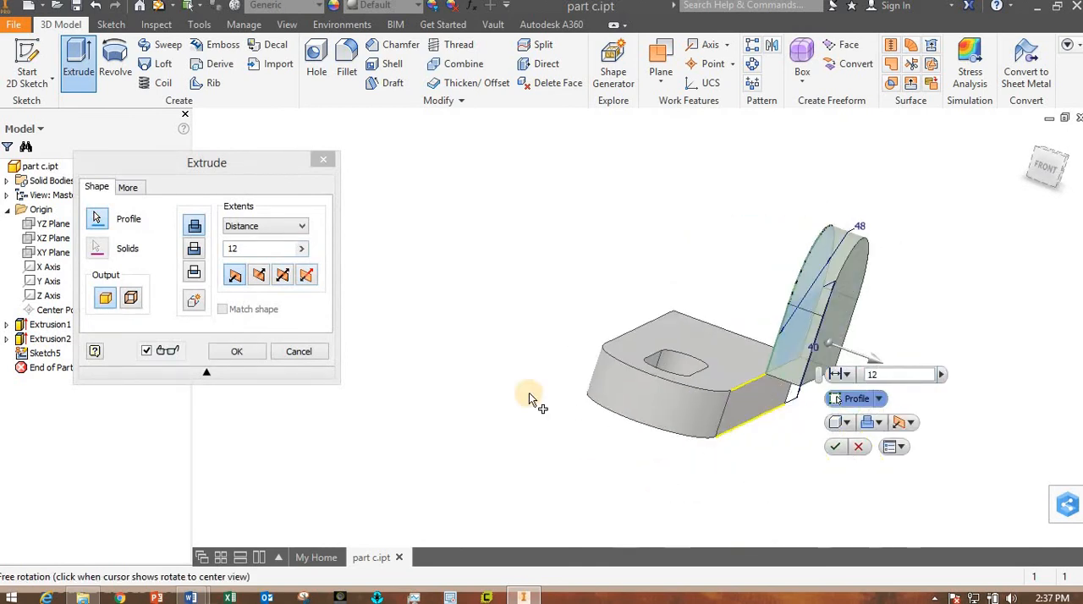
{"action": "left_click", "coordinate": [260, 275]}
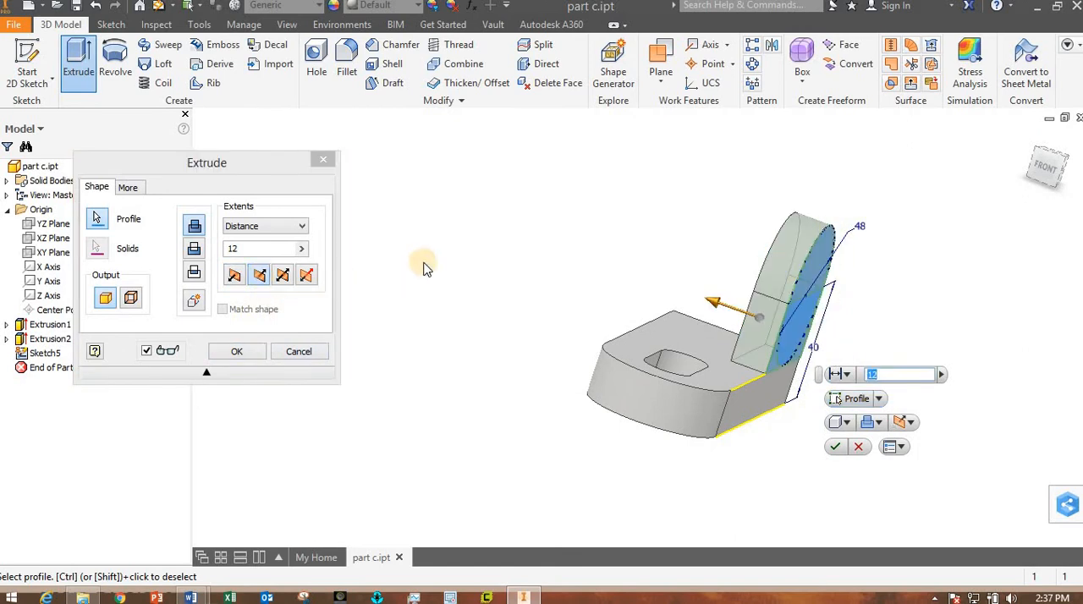
{"action": "left_click_drag", "start_coordinate": [715, 312], "coordinate": [623, 285]}
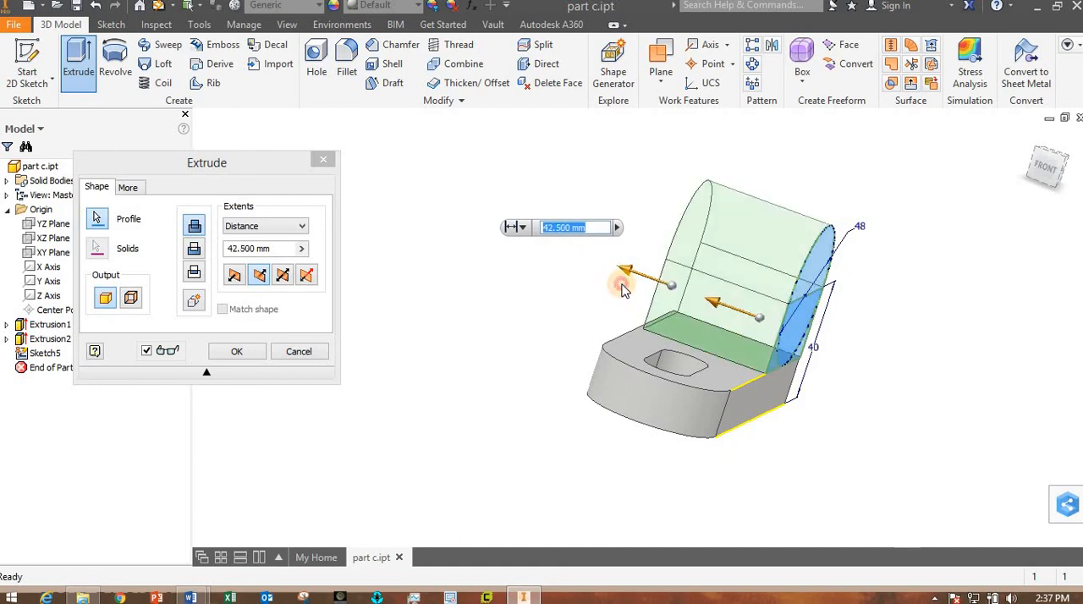
{"action": "type", "text": "23"}
{"action": "key", "text": "Return"}
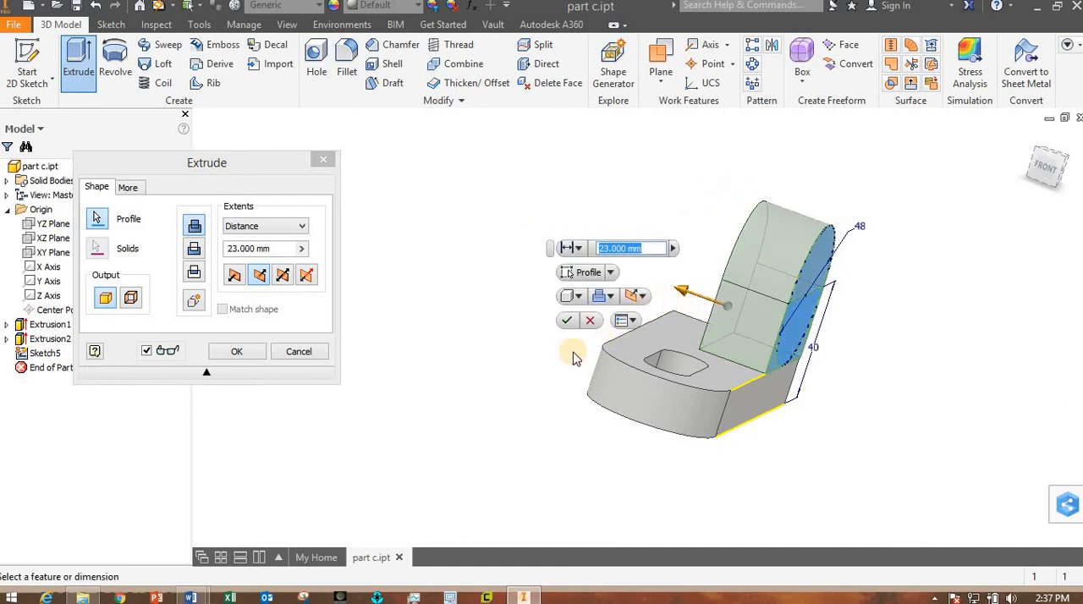
- Extrude the rounded lug profile across the plate up to its opposite long side face
{"action": "left_click", "coordinate": [304, 227]}
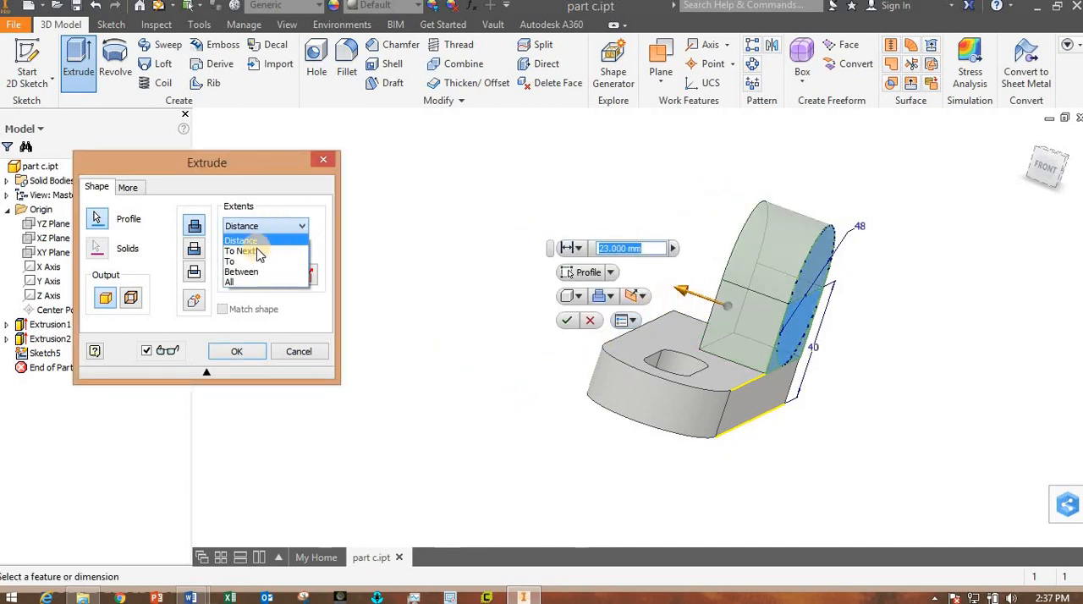
{"action": "left_click", "coordinate": [249, 268]}
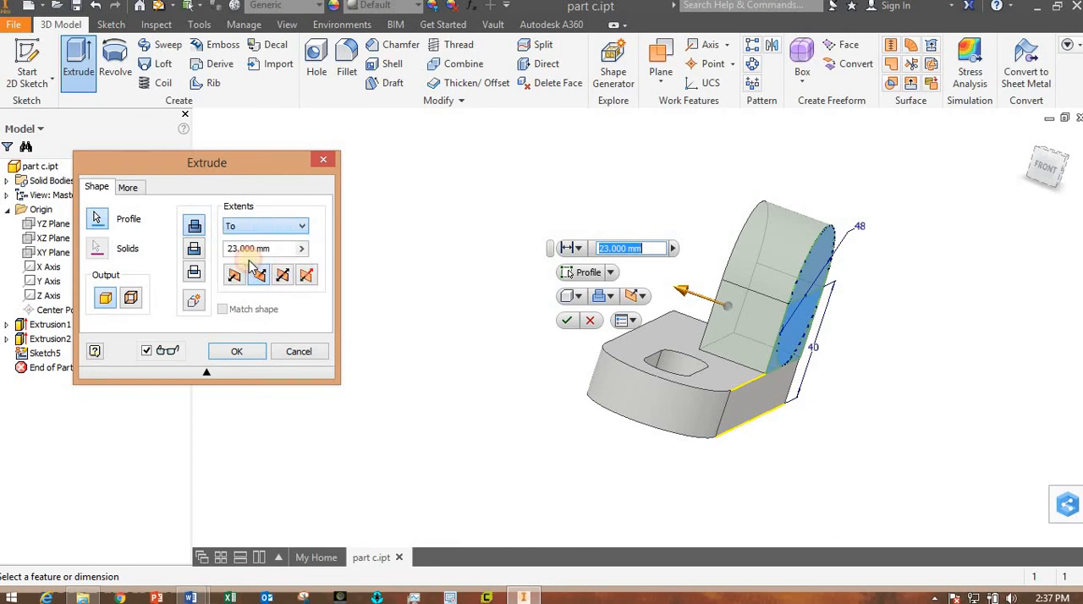
{"action": "middle_click_drag", "start_coordinate": [547, 367], "coordinate": [611, 385], "text": "shift"}
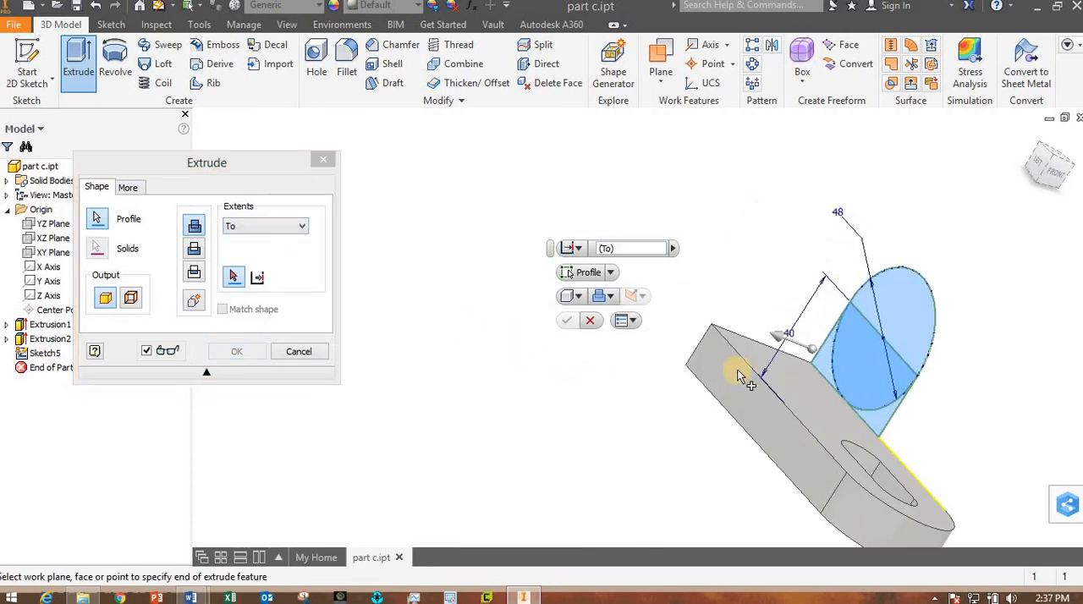
{"action": "left_click", "coordinate": [738, 376]}
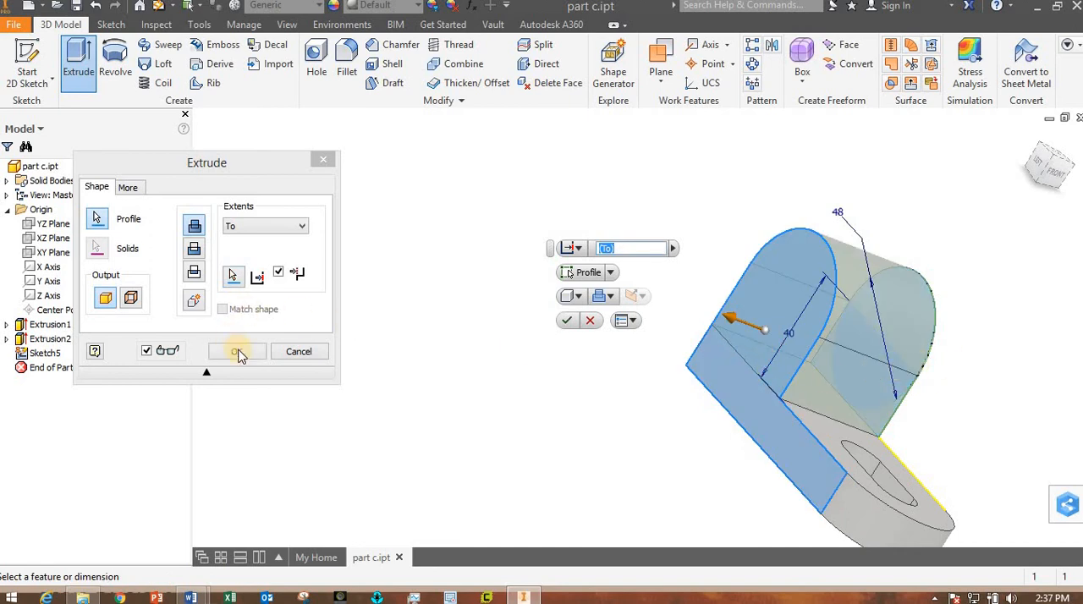
{"action": "left_click", "coordinate": [238, 350]}
- On the lug block's side face, sketch a circle about 19 mm in diameter and make it concentric with the rounded top edge
{"action": "middle_click_drag", "start_coordinate": [580, 399], "coordinate": [494, 375], "text": "shift"}
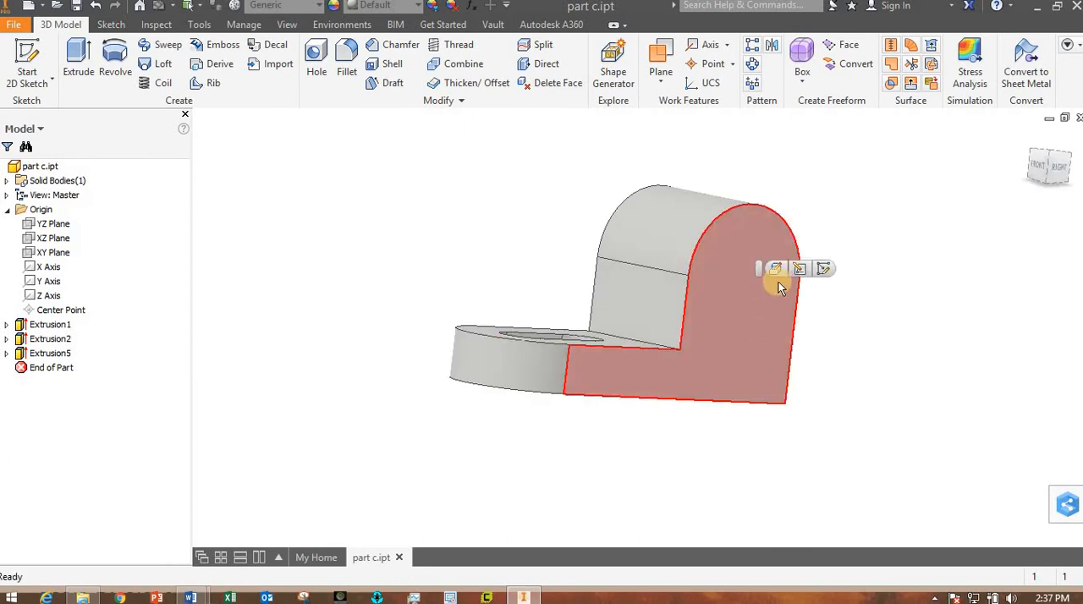
{"action": "left_click", "coordinate": [772, 269]}
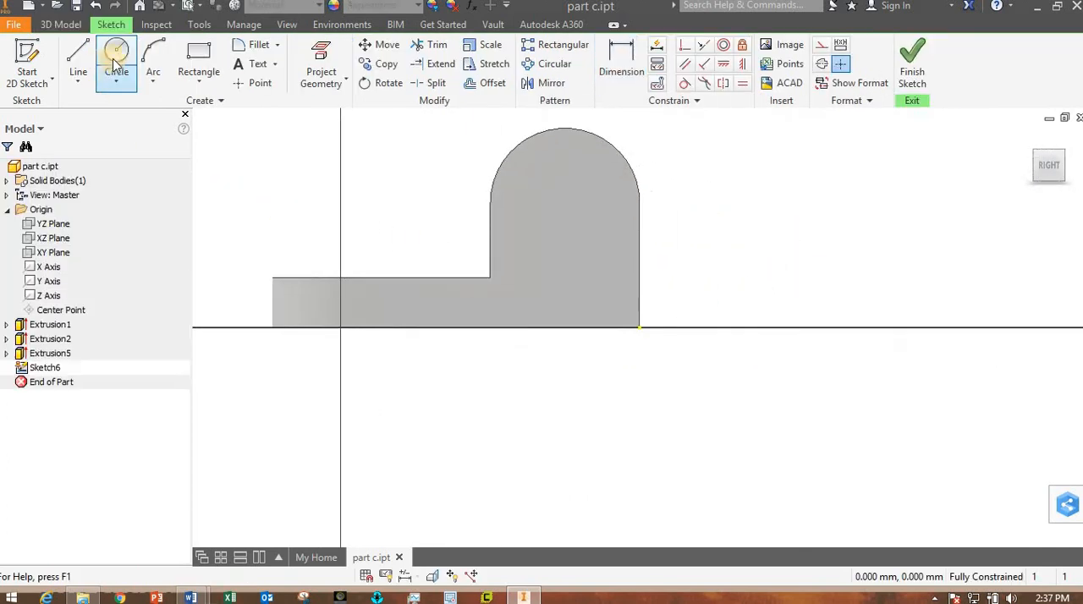
{"action": "left_click", "coordinate": [571, 232]}
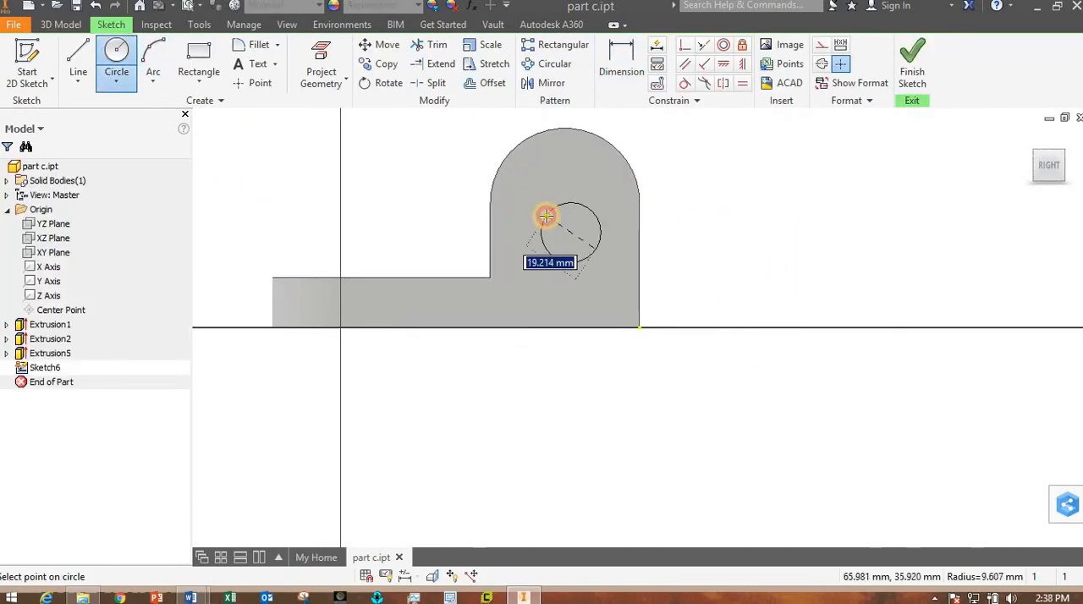
{"action": "left_click", "coordinate": [548, 212]}
{"action": "left_click", "coordinate": [724, 47]}
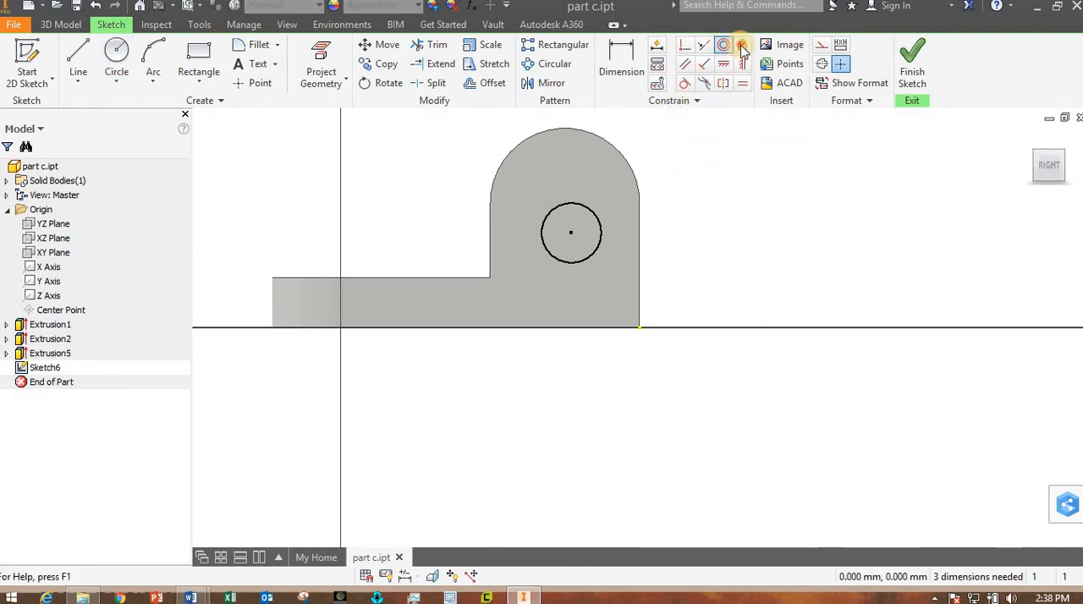
{"action": "left_click", "coordinate": [593, 213]}
{"action": "left_click", "coordinate": [610, 141]}
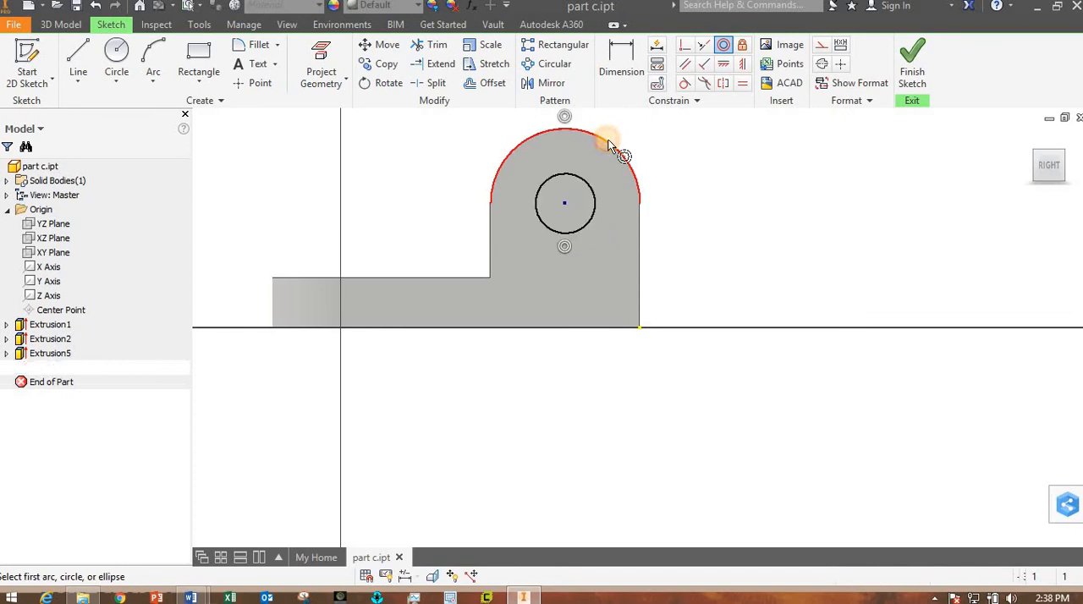
- Dimension the circle's diameter as 20 mm and finish the sketch
{"action": "left_click", "coordinate": [621, 63]}
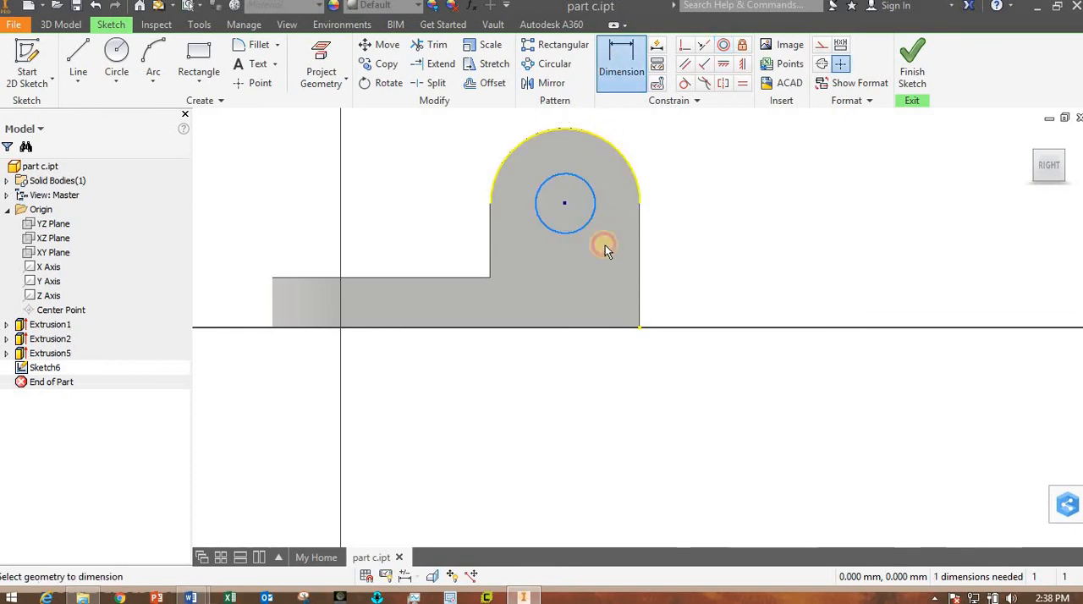
{"action": "left_click", "coordinate": [605, 246]}
{"action": "left_click", "coordinate": [611, 247]}
{"action": "type", "text": "20"}
{"action": "key", "text": "Return"}
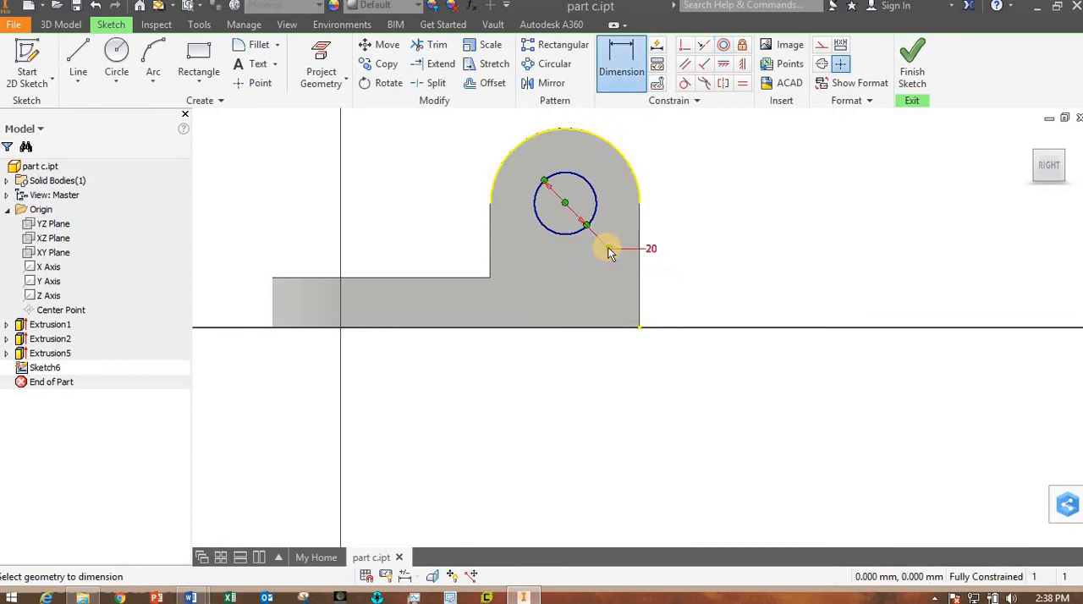
{"action": "left_click", "coordinate": [918, 71]}
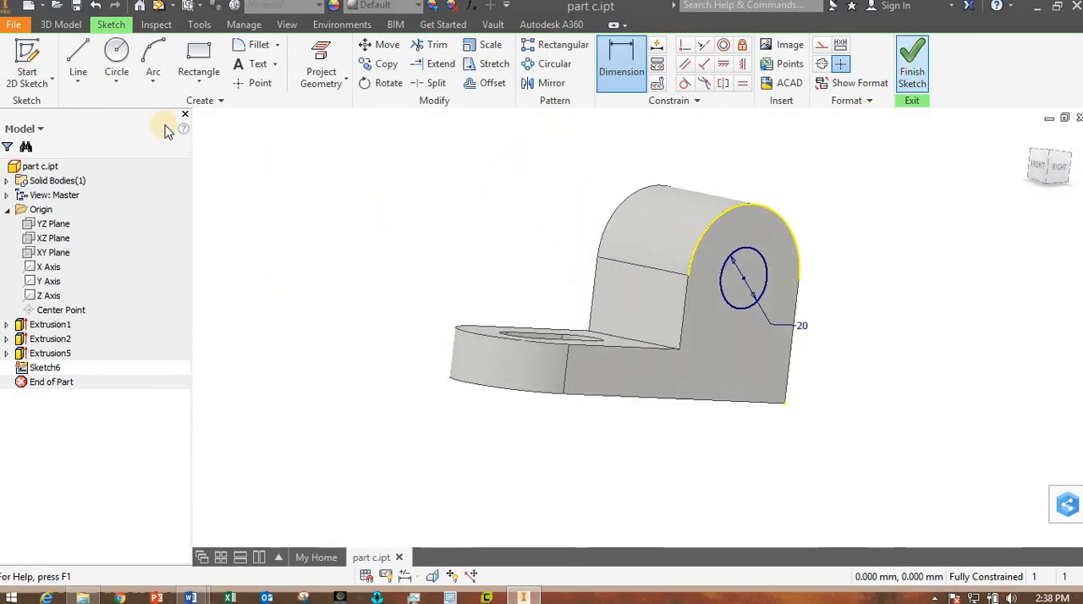
- Cut the 20 mm circle through the whole lug block with an Extrude set to the All extent
{"action": "left_click", "coordinate": [78, 64]}
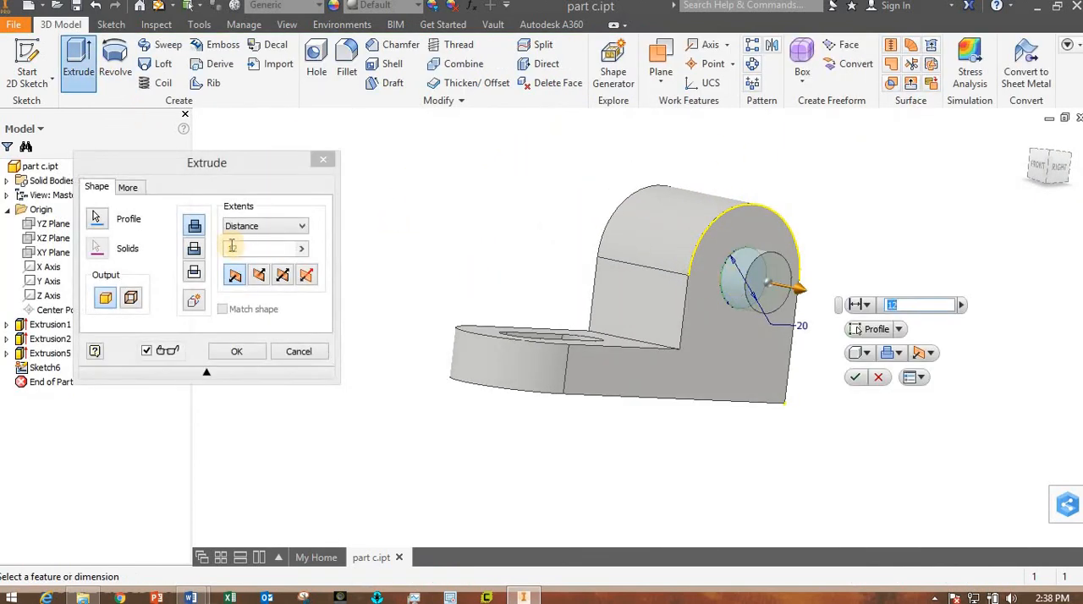
{"action": "left_click", "coordinate": [195, 249]}
{"action": "left_click", "coordinate": [254, 226]}
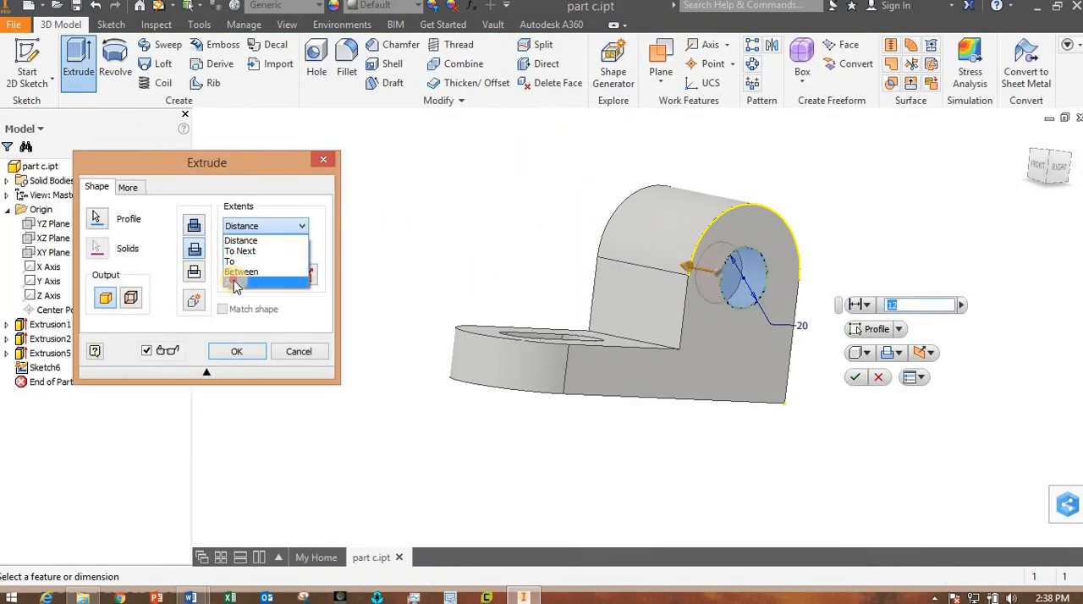
{"action": "left_click", "coordinate": [245, 287]}
{"action": "left_click", "coordinate": [238, 355]}
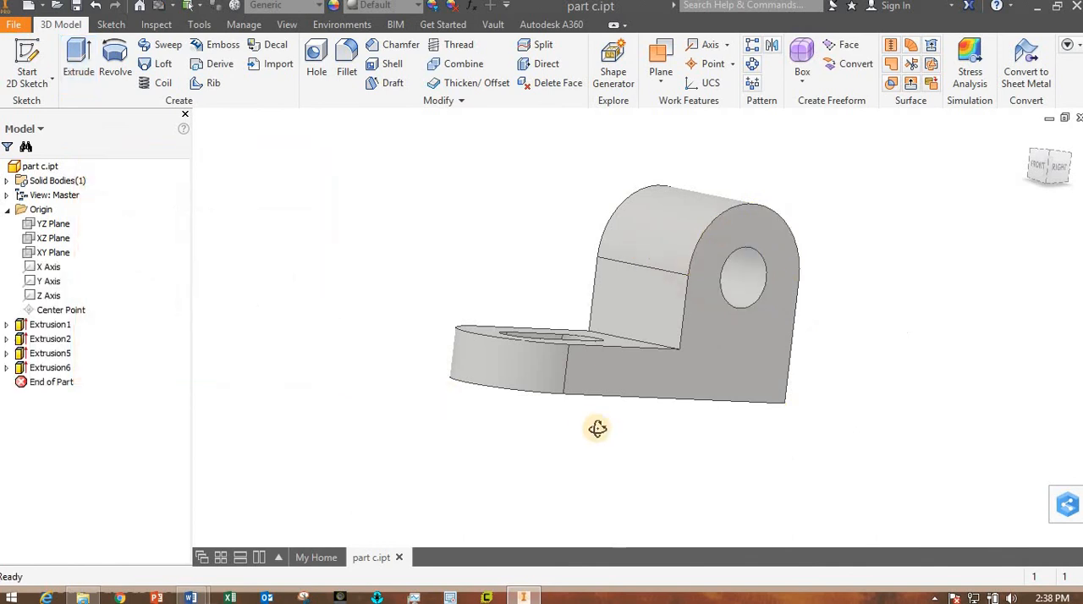
- On the plate's top face, sketch a two-point centre rectangle centred on the square end's edge midpoint, about 22 mm wide and reaching the slot's end
{"action": "middle_click_drag", "start_coordinate": [597, 430], "coordinate": [707, 419], "text": "shift"}
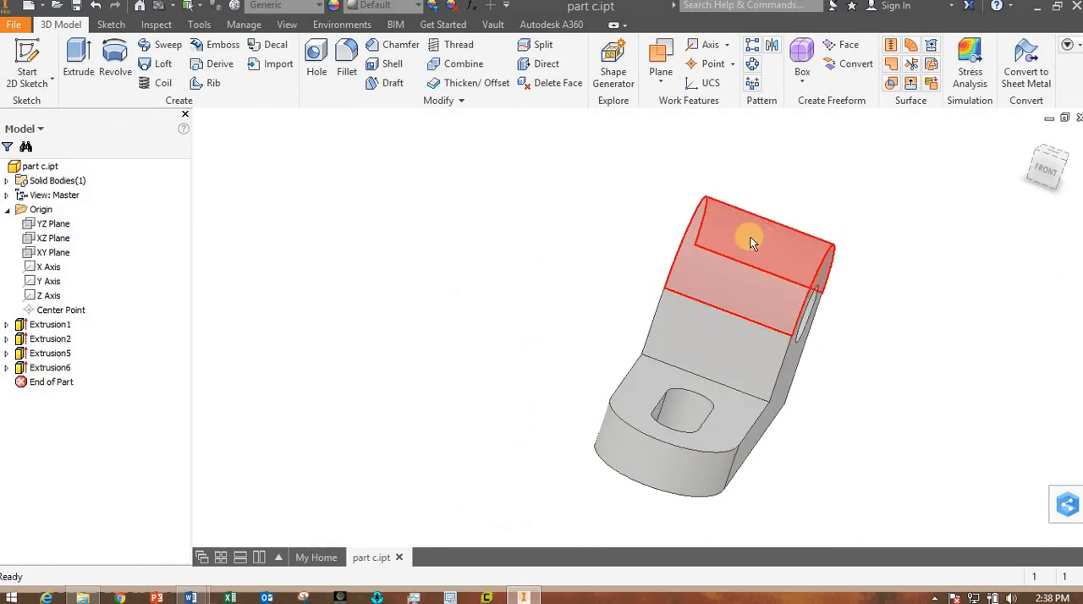
{"action": "left_click", "coordinate": [739, 413]}
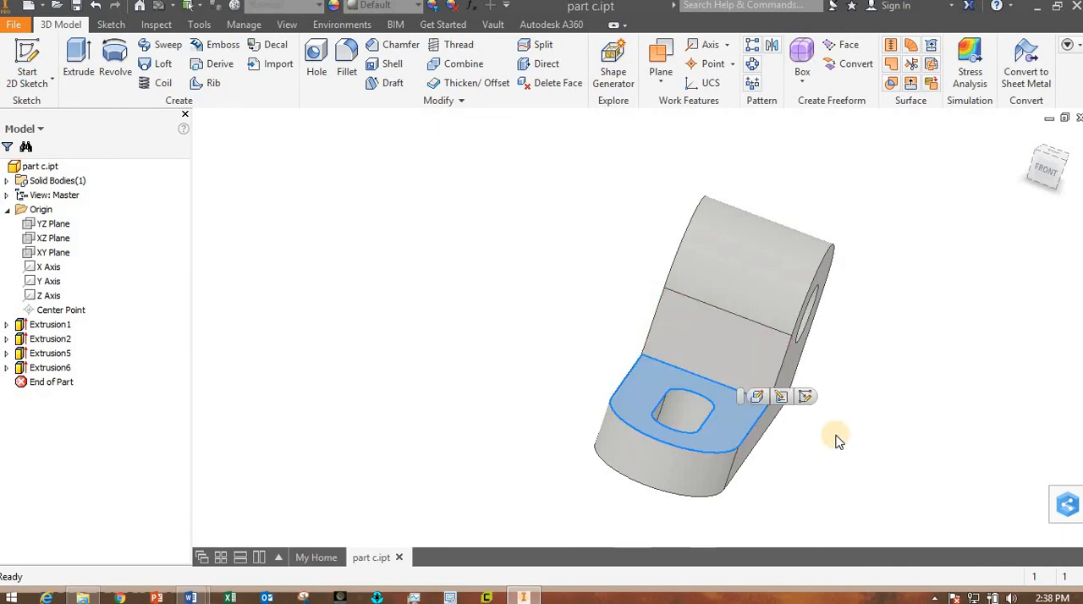
{"action": "left_click", "coordinate": [808, 397]}
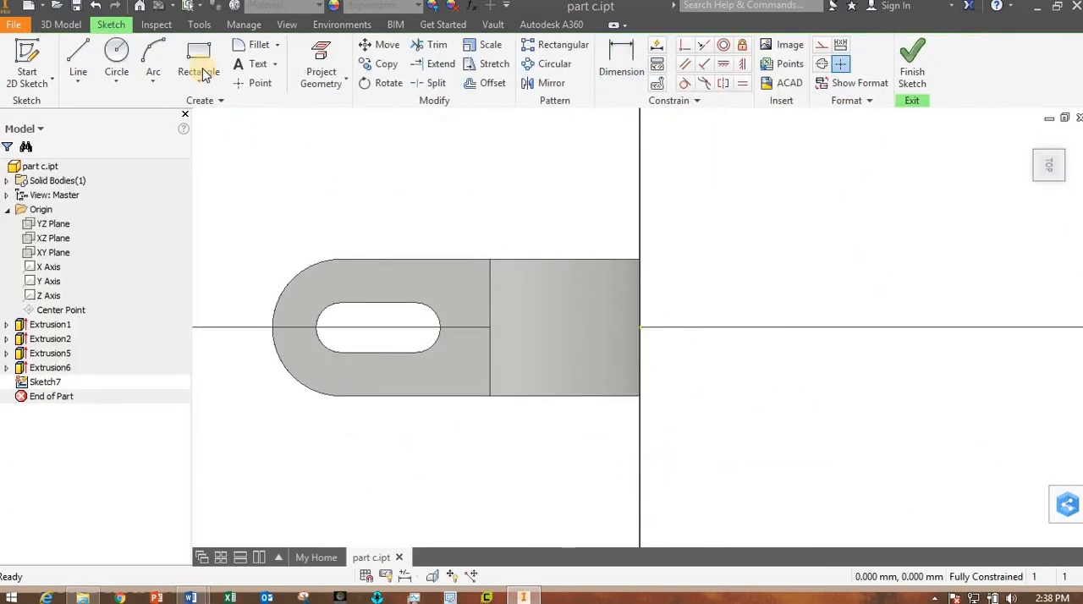
{"action": "left_click", "coordinate": [198, 80]}
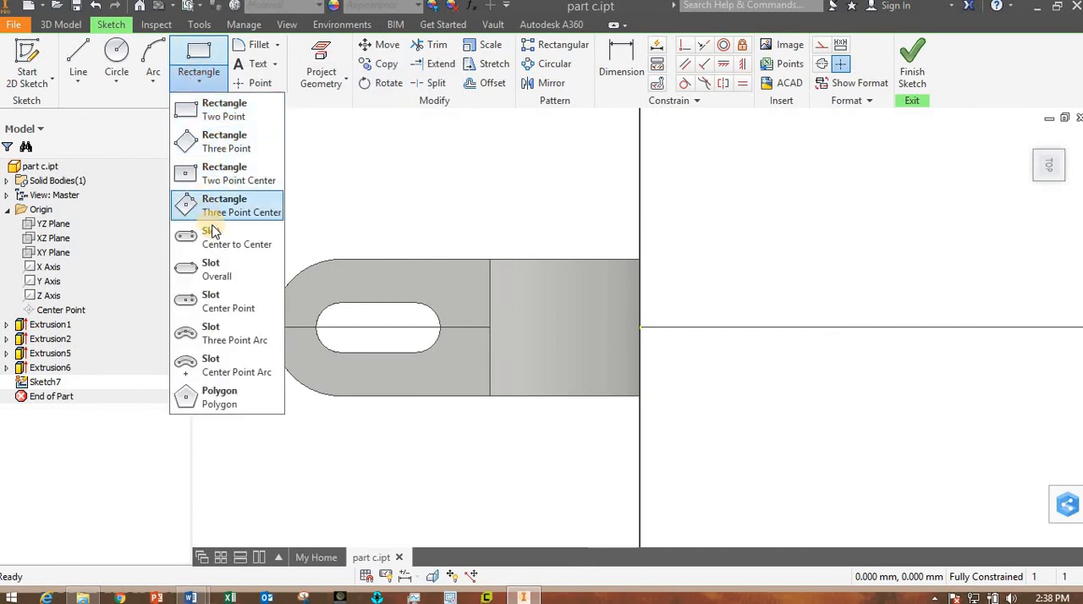
{"action": "left_click", "coordinate": [227, 174]}
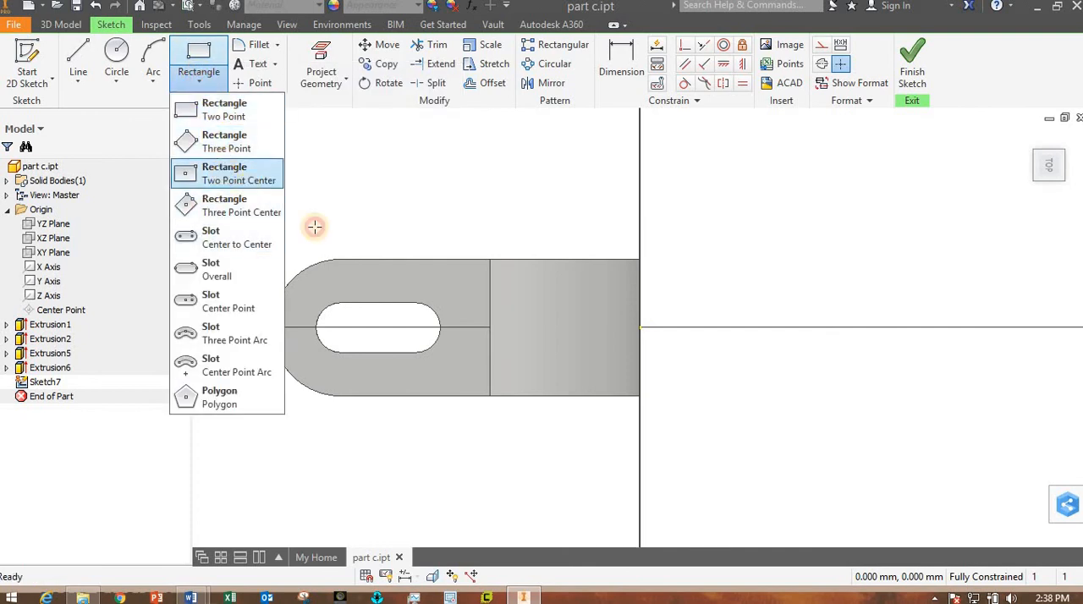
{"action": "left_click", "coordinate": [639, 328]}
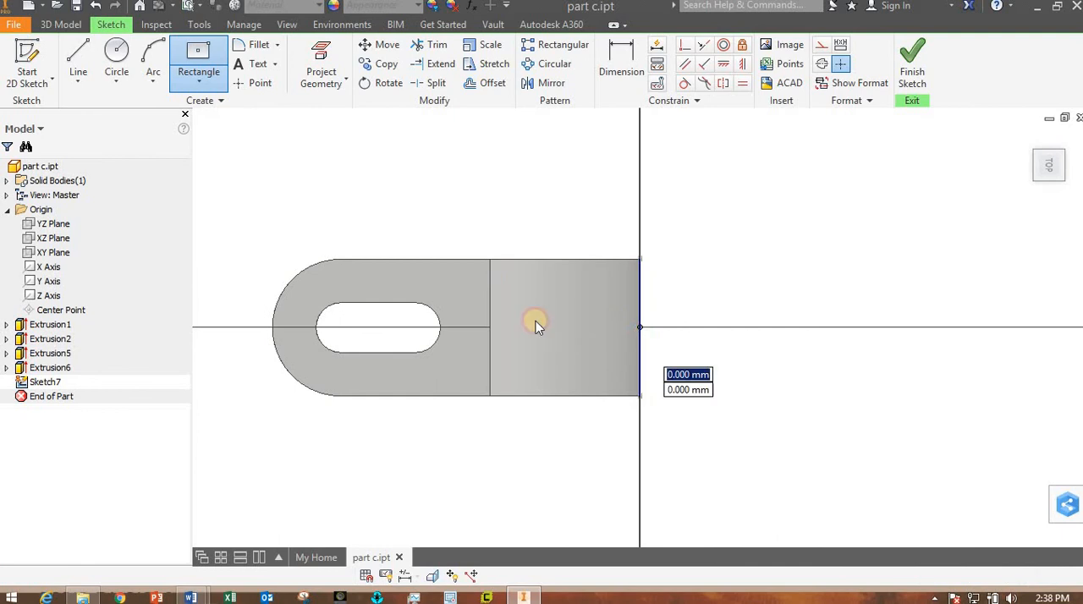
{"action": "left_click", "coordinate": [437, 293]}
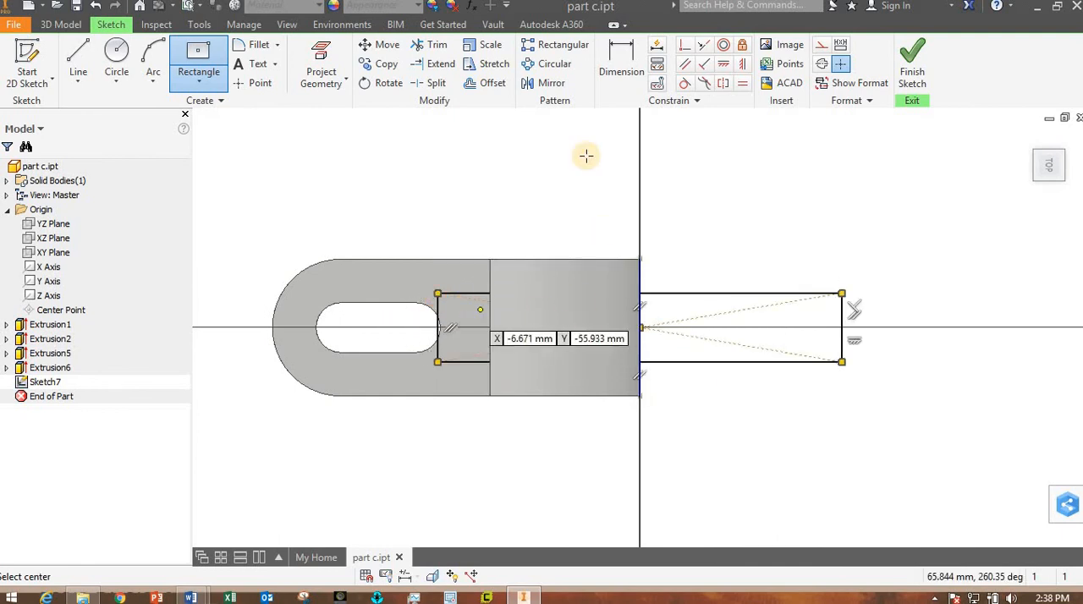
- Dimension the distance between the rectangle's two long edges as 20 mm
{"action": "left_click", "coordinate": [622, 61]}
{"action": "left_click", "coordinate": [707, 294]}
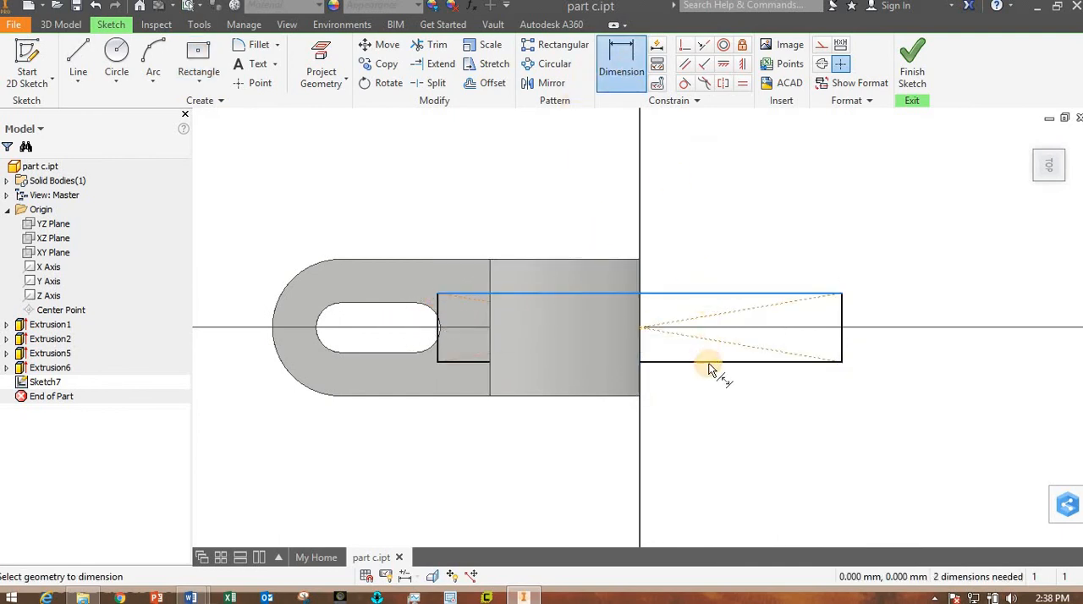
{"action": "left_click", "coordinate": [708, 362]}
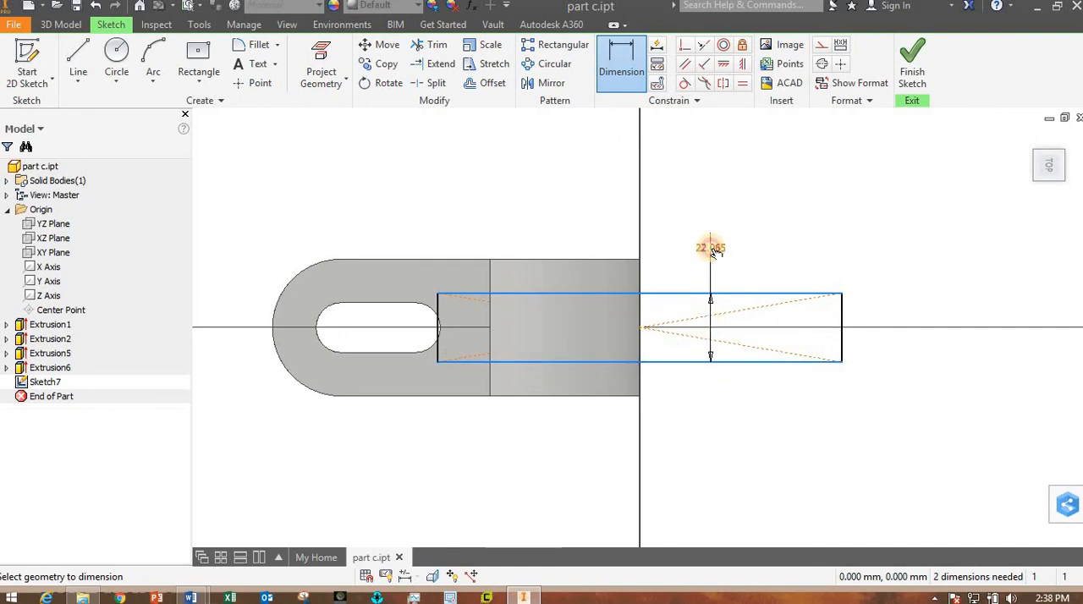
{"action": "left_click", "coordinate": [711, 249]}
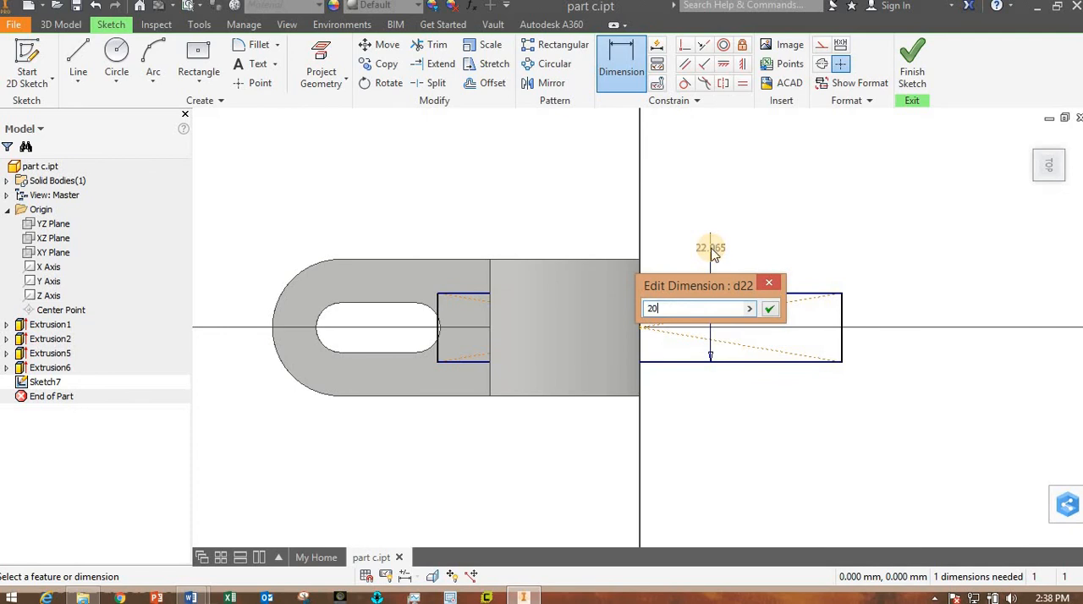
{"action": "key", "text": "Return"}
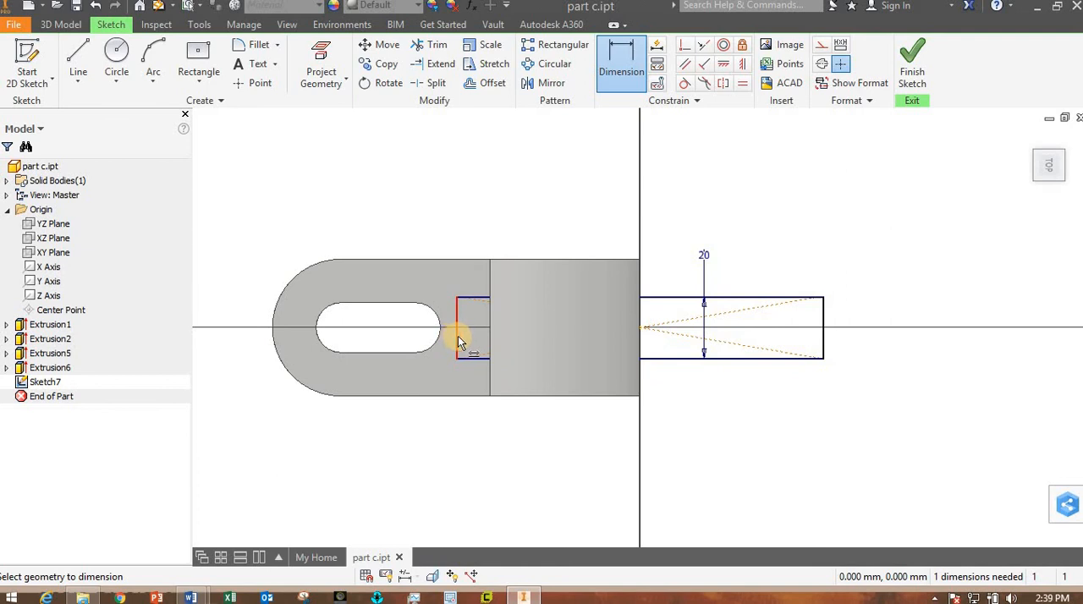
- Adjust the rectangle's length by its short edges until its inner end meets the slot's end, and finish the sketch
{"action": "key", "text": "Escape"}
{"action": "left_click_drag", "start_coordinate": [458, 338], "coordinate": [521, 326]}
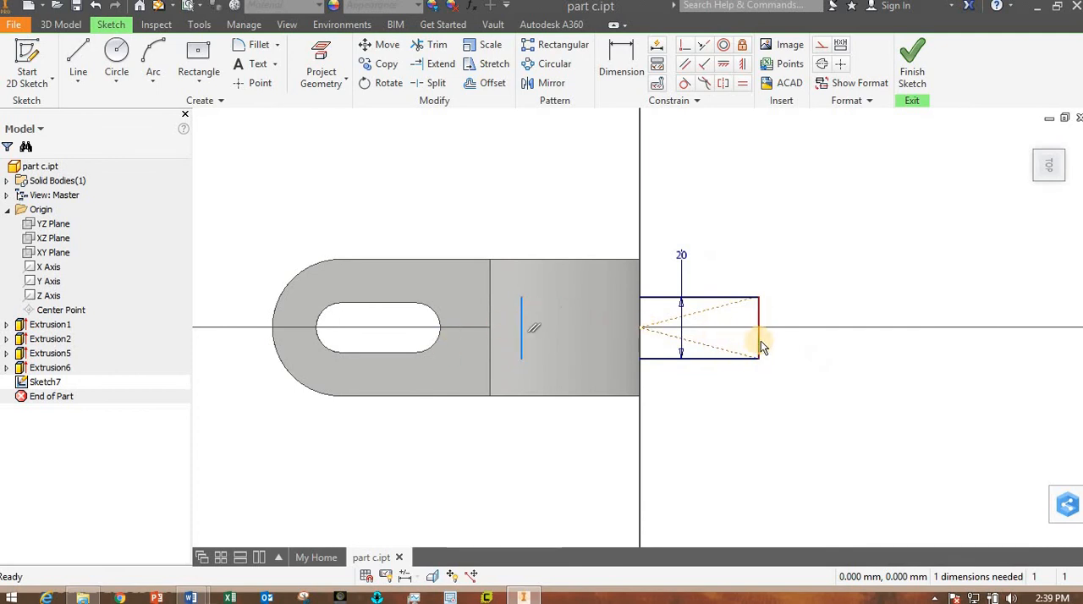
{"action": "mouse_move", "coordinate": [757, 342]}
{"action": "left_mouse_down"}
{"action": "mouse_move", "coordinate": [839, 346]}
{"action": "mouse_move", "coordinate": [815, 404]}
{"action": "left_mouse_up"}
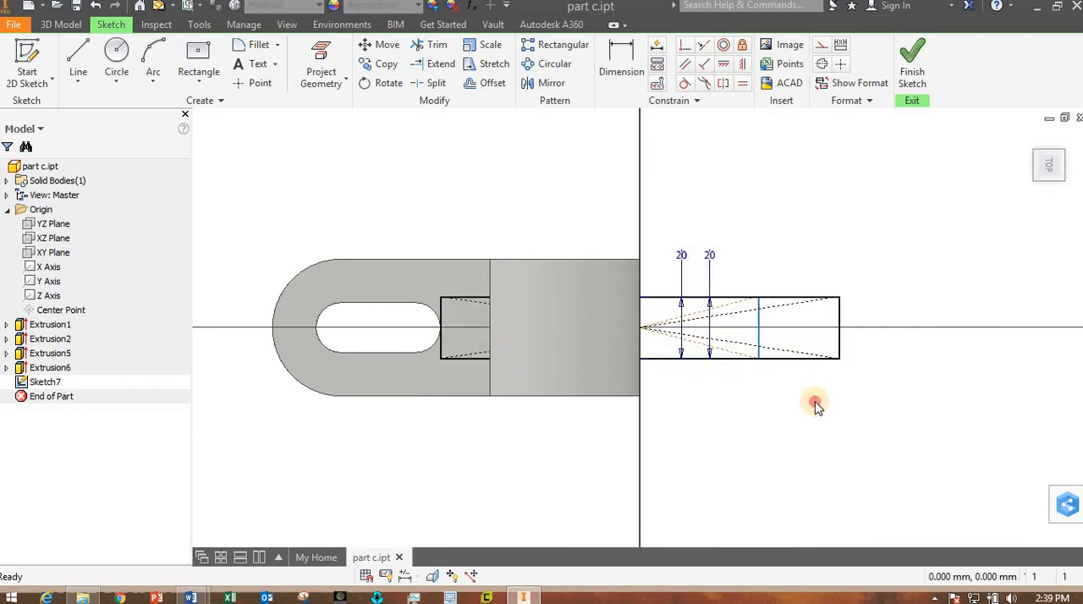
{"action": "left_click", "coordinate": [912, 67]}
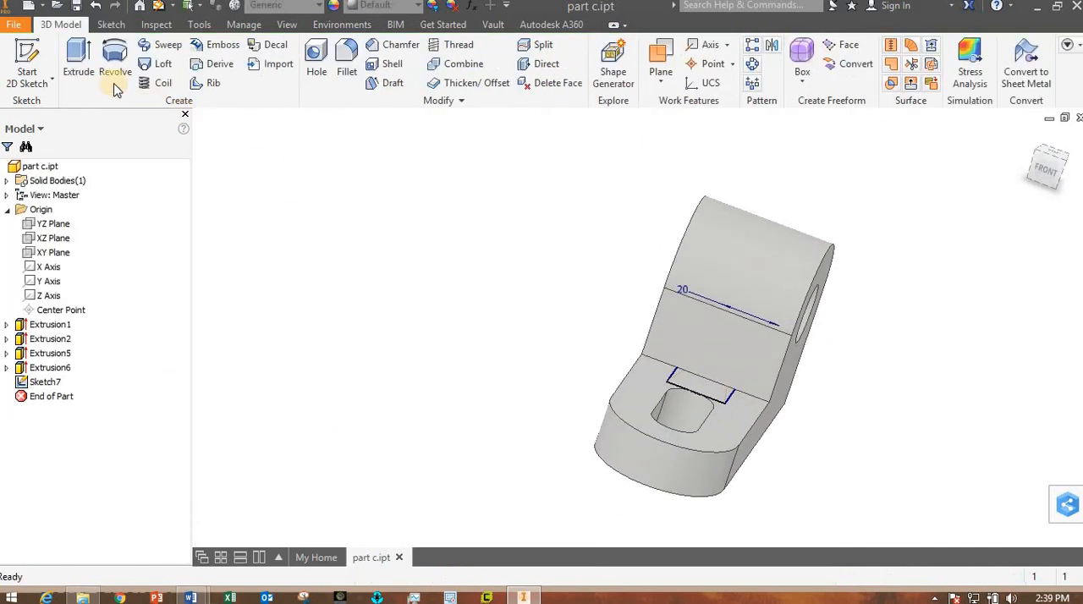
- Cut the 20 mm wide rectangle upward through the lug block with an Extrude cut set to the All extent, leaving two separate lugs
{"action": "left_click", "coordinate": [78, 63]}
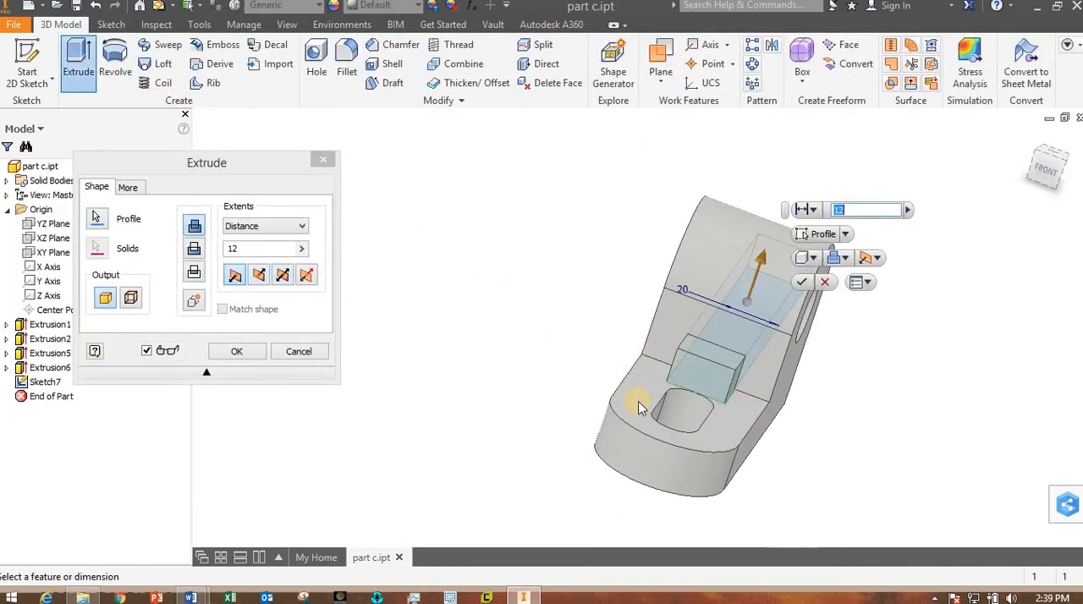
{"action": "mouse_move", "coordinate": [893, 427]}
{"action": "middle_mouse_down", "text": "shift"}
{"action": "mouse_move", "coordinate": [847, 415]}
{"action": "mouse_move", "coordinate": [874, 432]}
{"action": "middle_mouse_up", "text": "shift"}
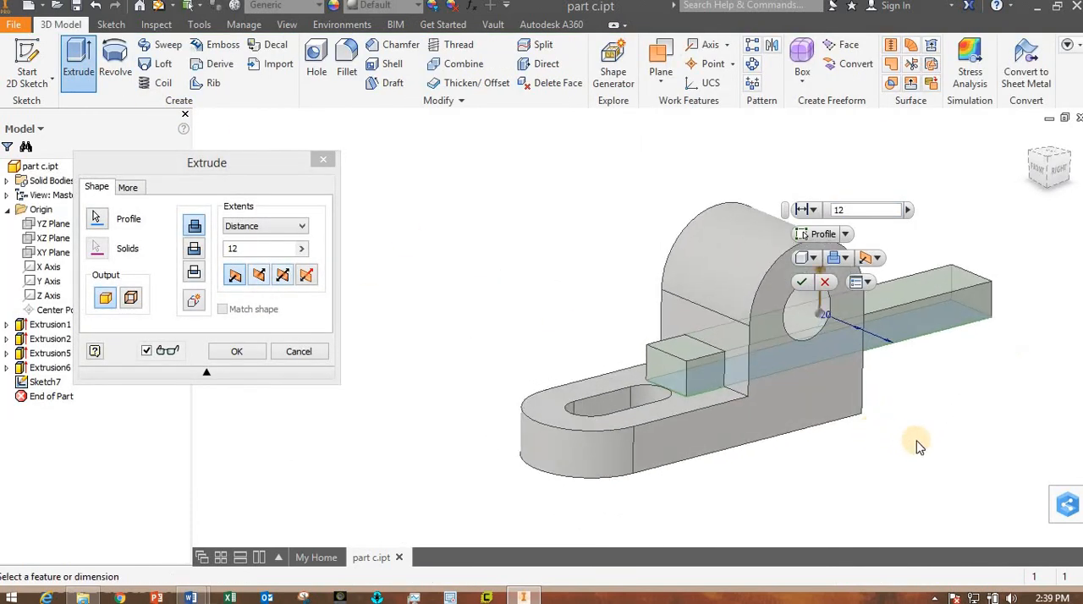
{"action": "middle_click_drag", "start_coordinate": [709, 522], "coordinate": [634, 520]}
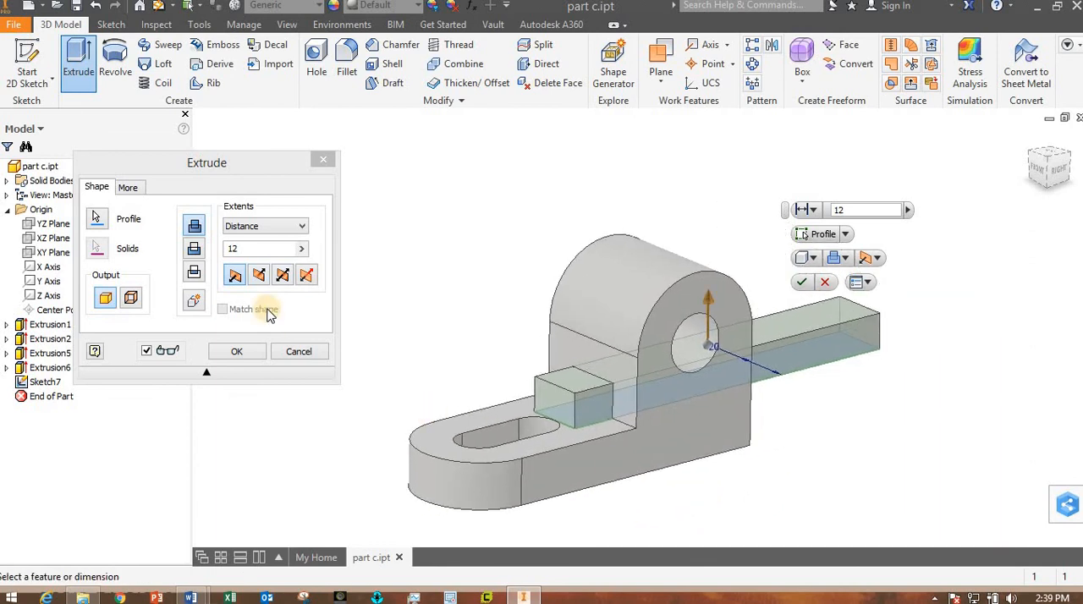
{"action": "left_click", "coordinate": [195, 249]}
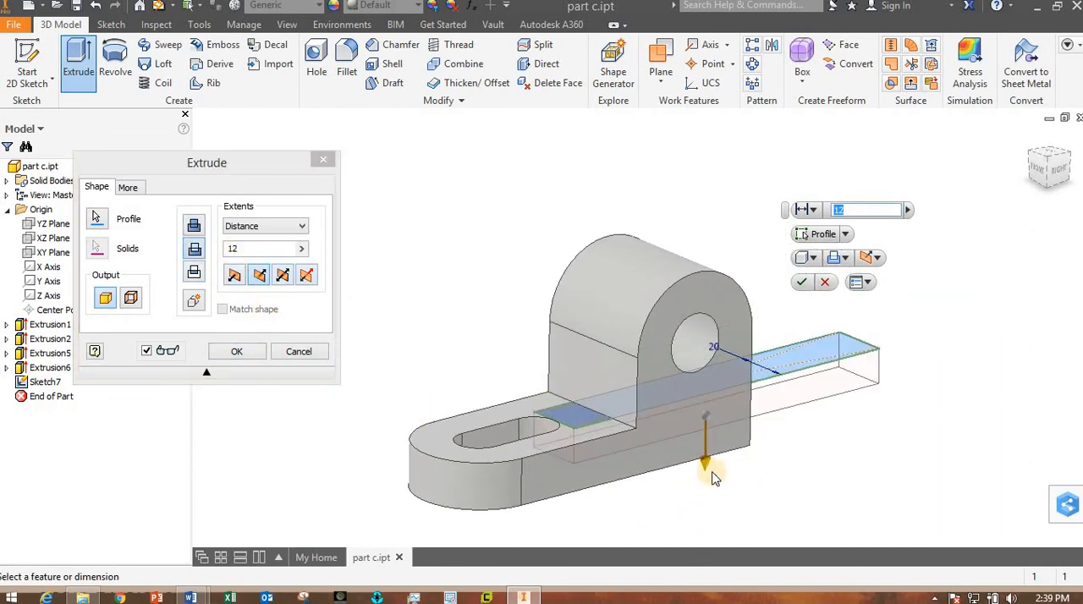
{"action": "left_click_drag", "start_coordinate": [706, 442], "coordinate": [681, 222]}
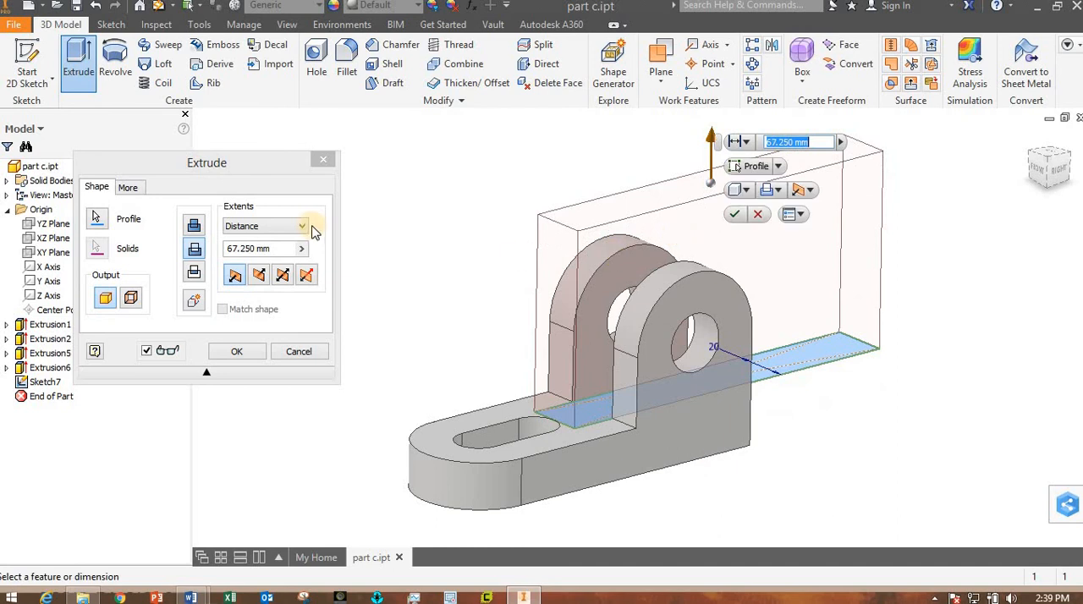
{"action": "left_click", "coordinate": [299, 230]}
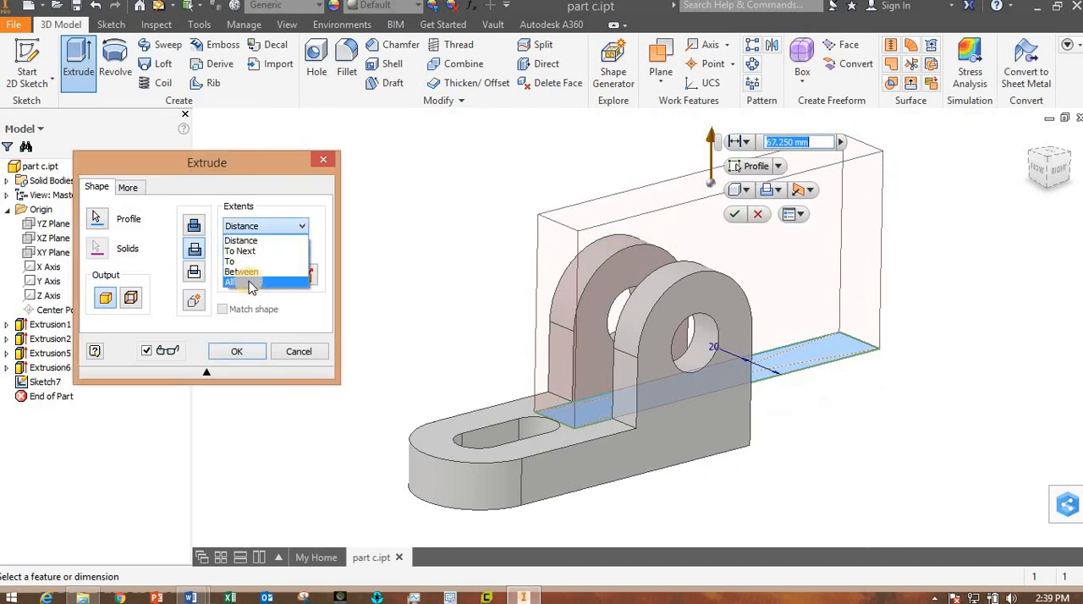
{"action": "left_click", "coordinate": [251, 284]}
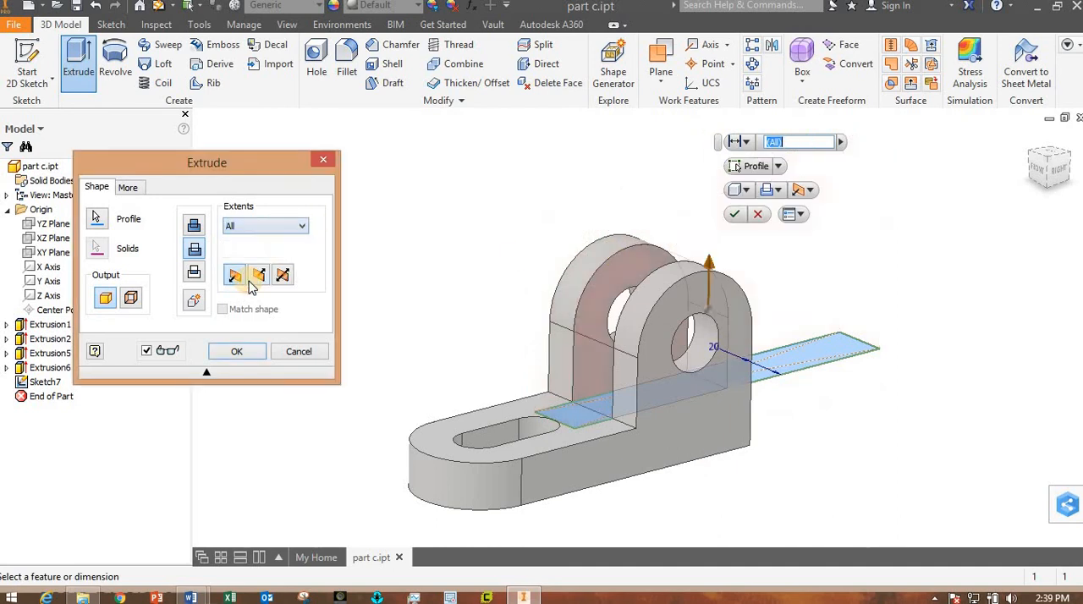
{"action": "left_click", "coordinate": [258, 359]}
{"action": "middle_click_drag", "start_coordinate": [416, 343], "coordinate": [626, 478], "text": "shift"}
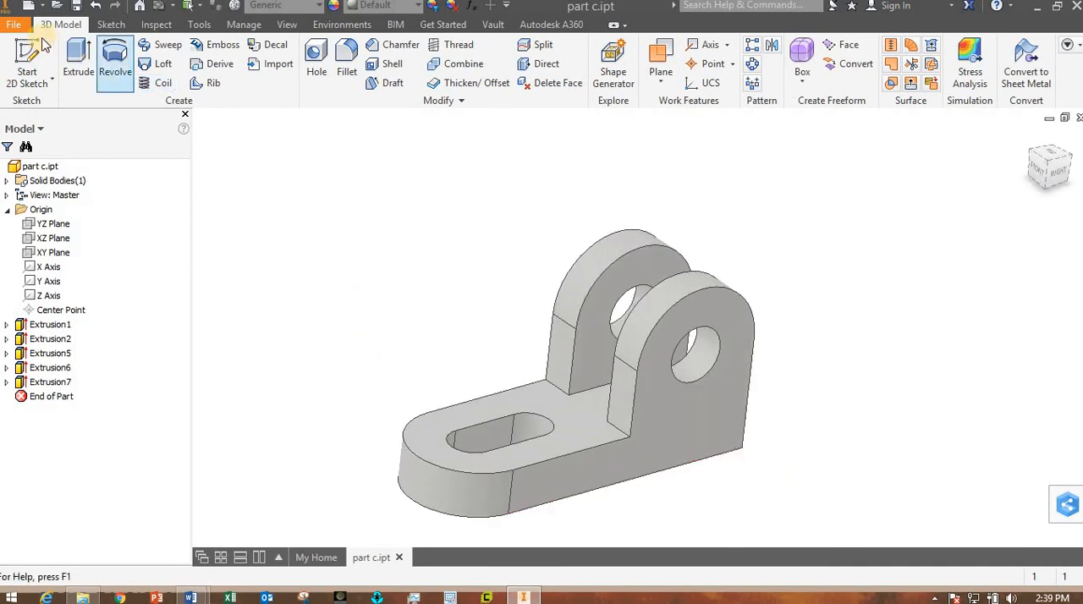
- Update the part's physical properties in its iProperties and check the volume
{"action": "left_click", "coordinate": [14, 24]}
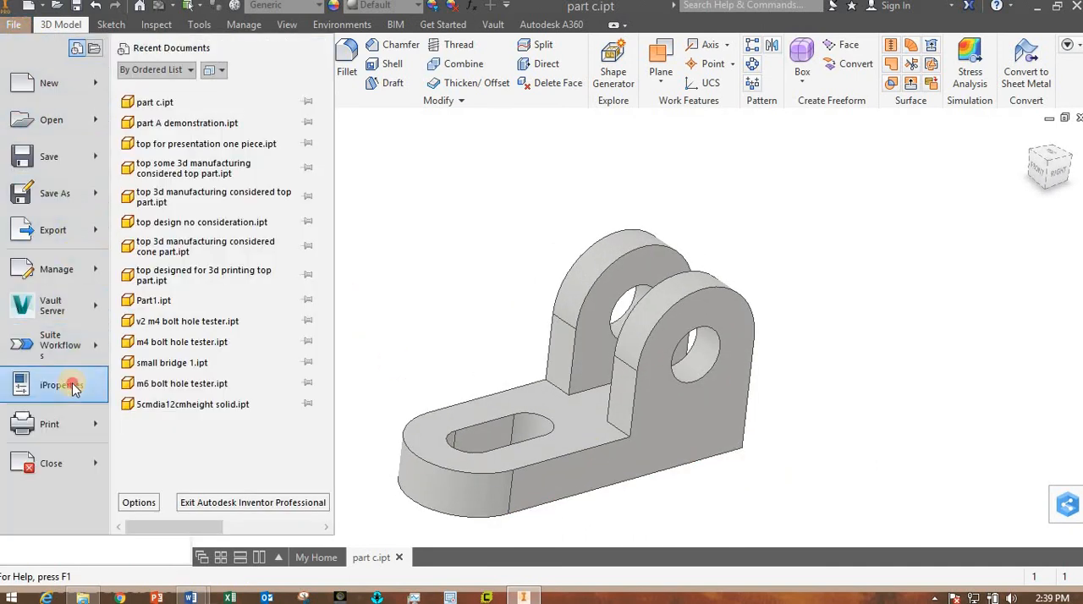
{"action": "left_click", "coordinate": [73, 382]}
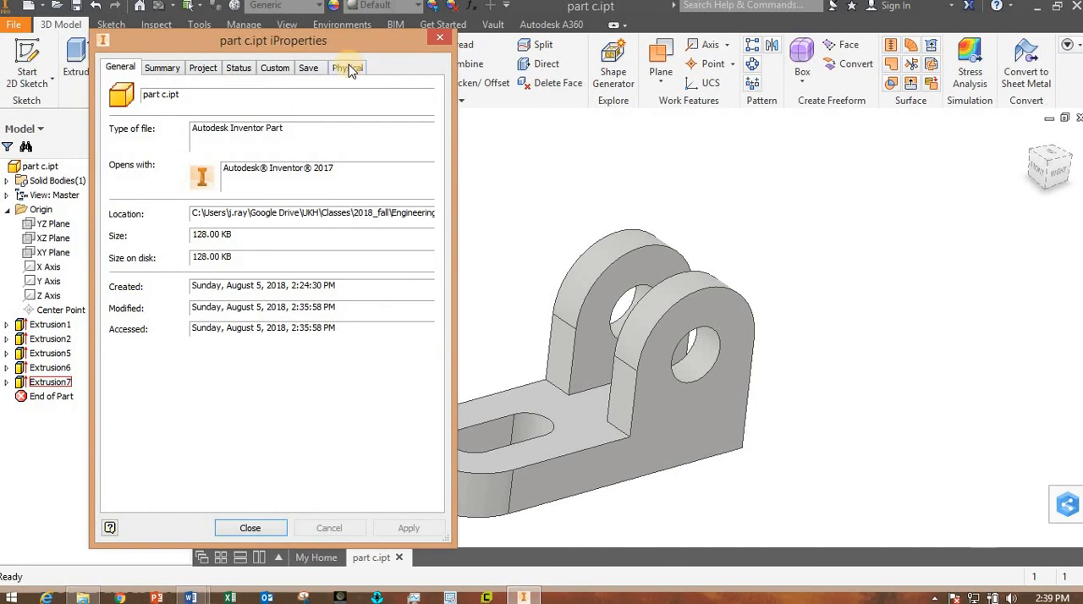
{"action": "left_click", "coordinate": [348, 68]}
{"action": "left_click", "coordinate": [417, 106]}
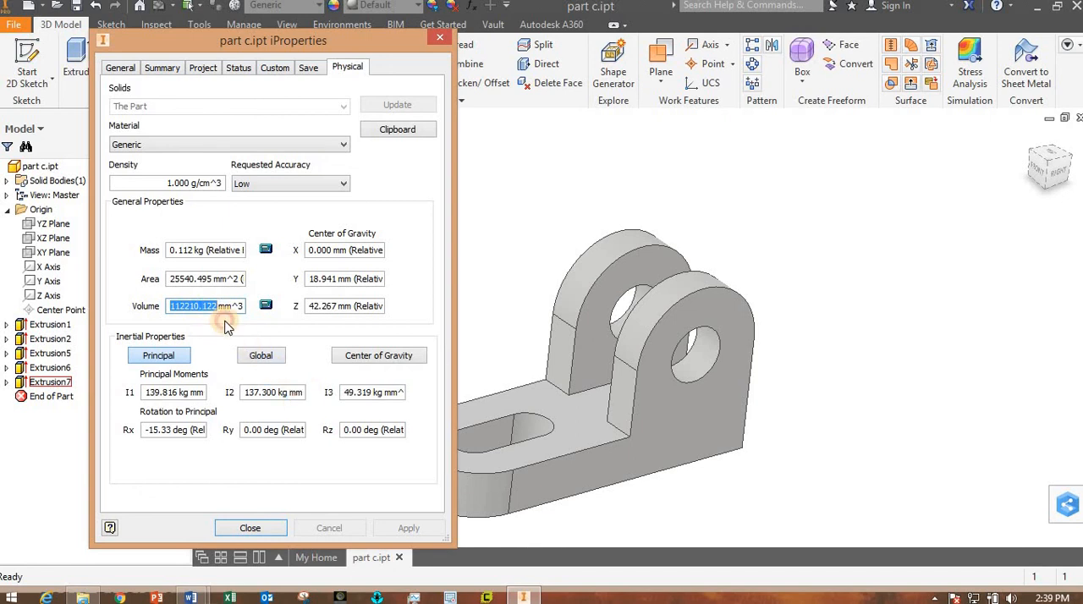
{"action": "left_click", "coordinate": [250, 529]}
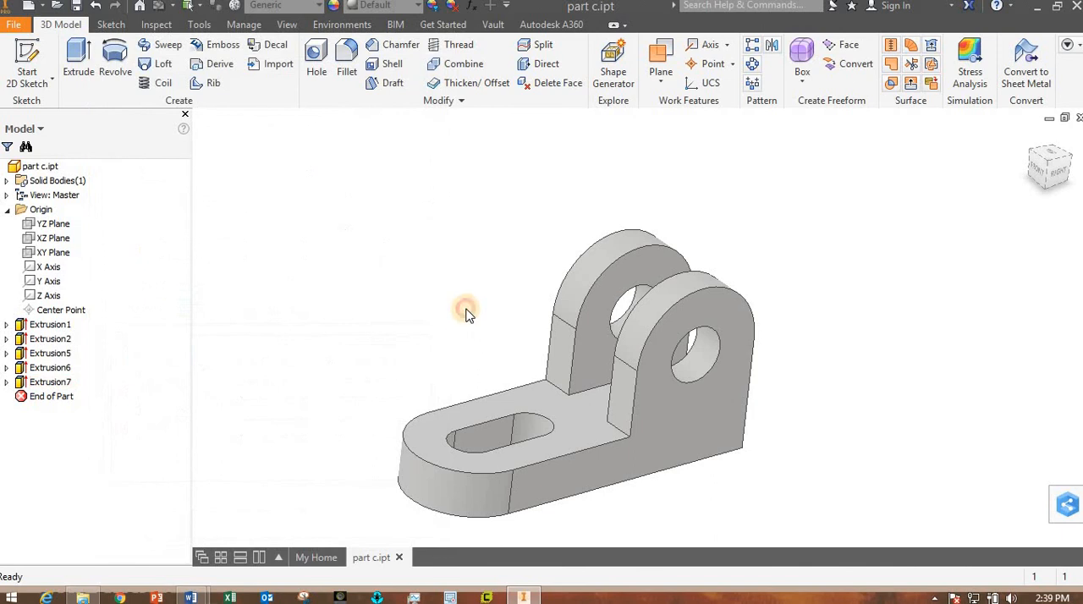